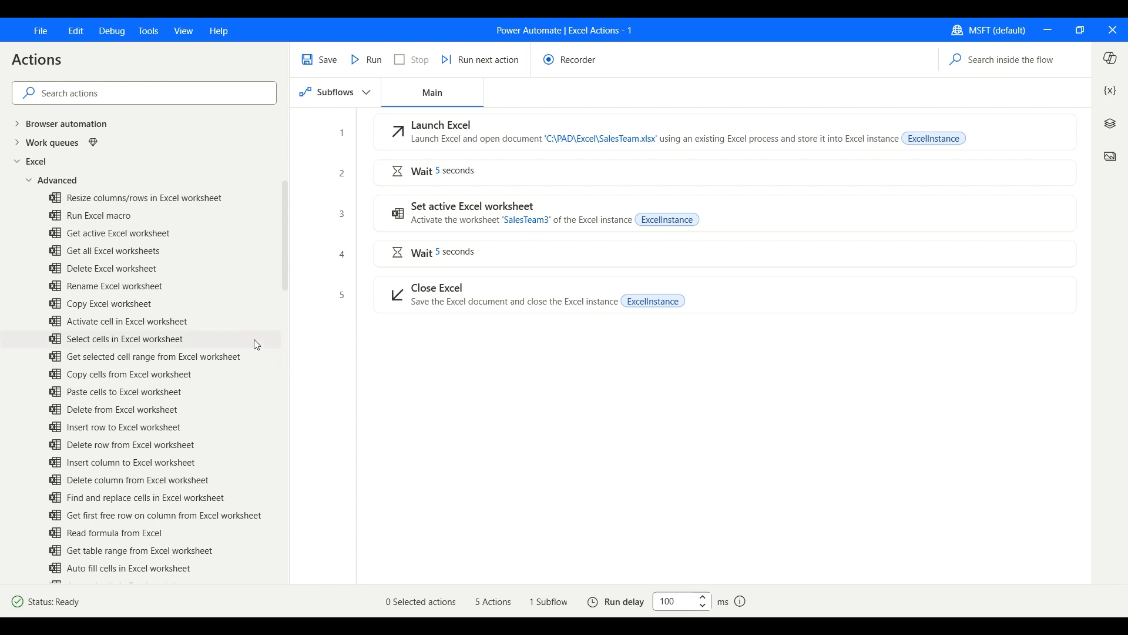
# Step: Delete the Set active Excel worksheet action and both 5-second Wait actions from the flow
pyautogui.scroll(1, 174, 297)
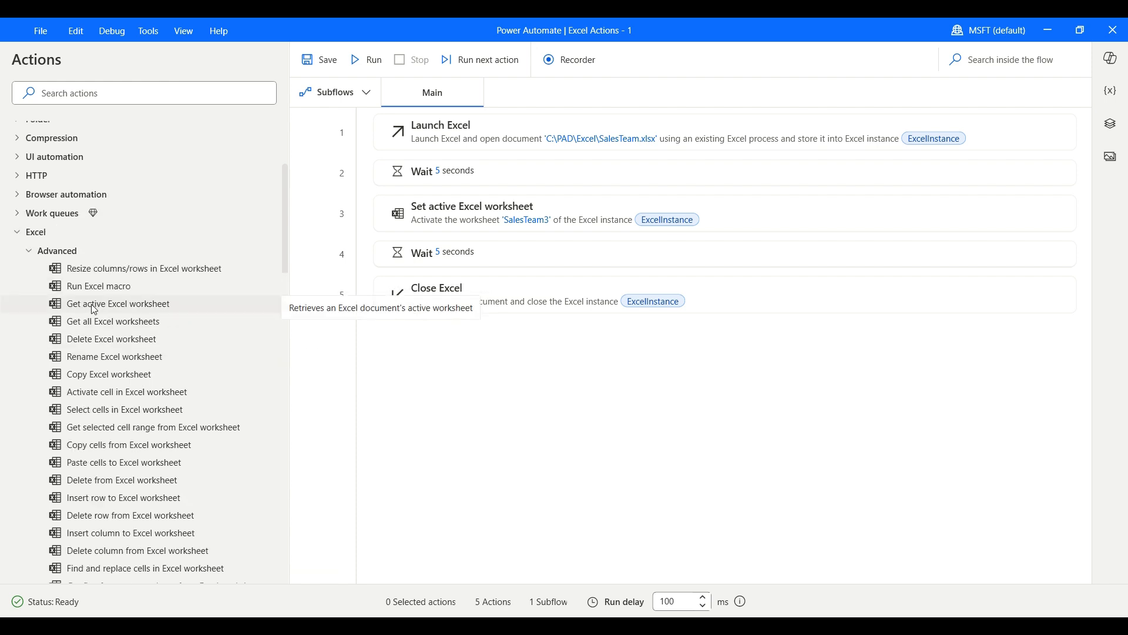
pyautogui.rightClick(1065, 215)
pyautogui.click(980, 481)
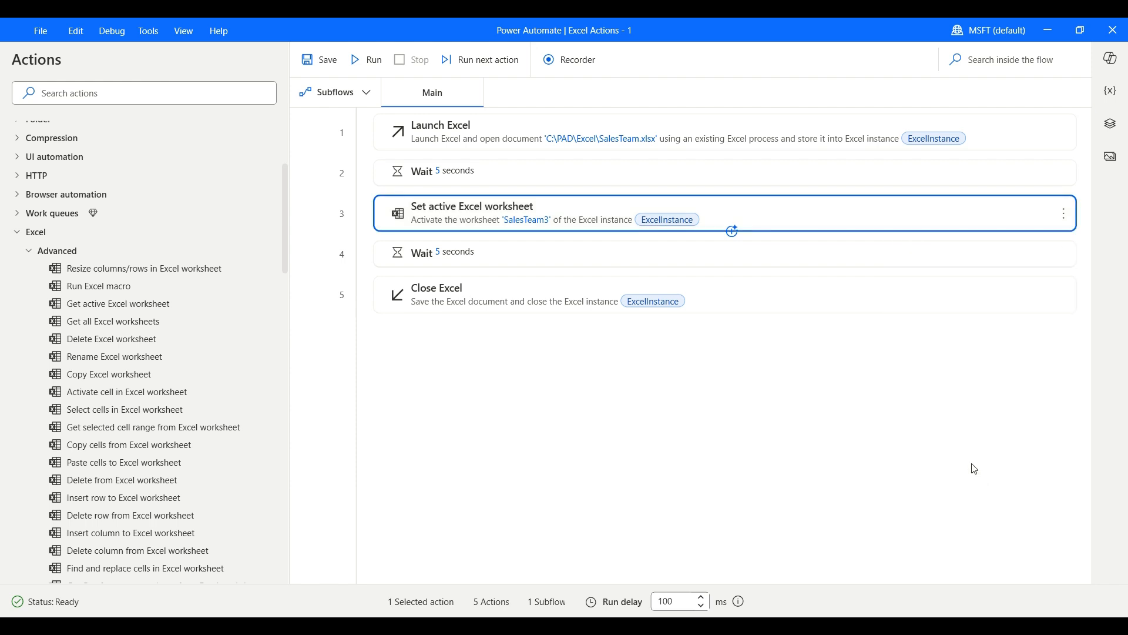
pyautogui.click(1066, 211)
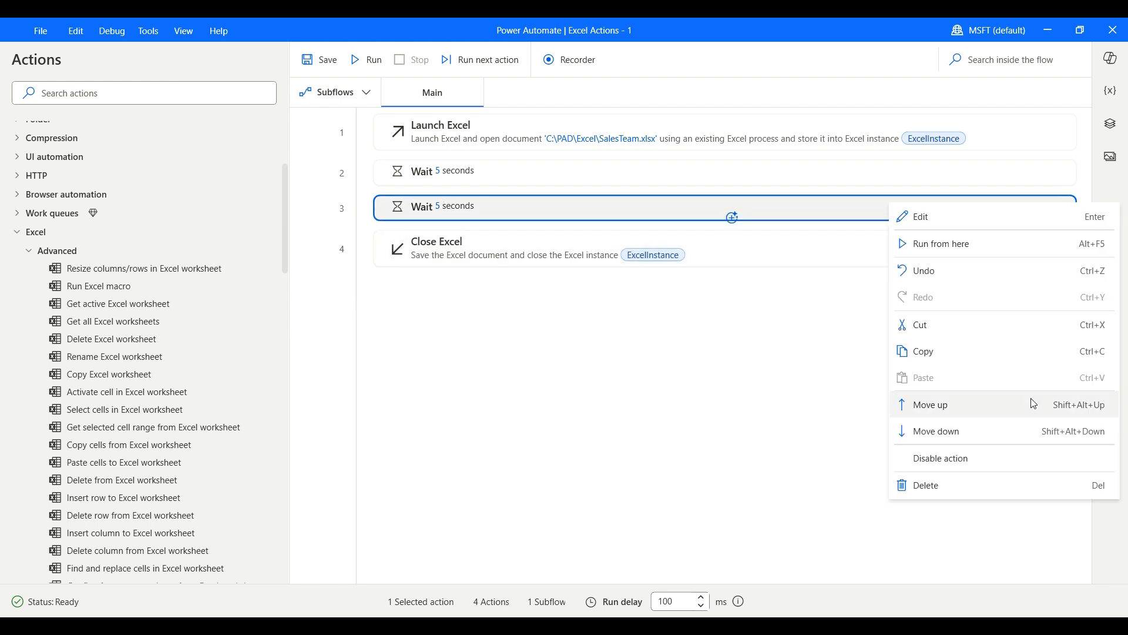
pyautogui.click(1000, 486)
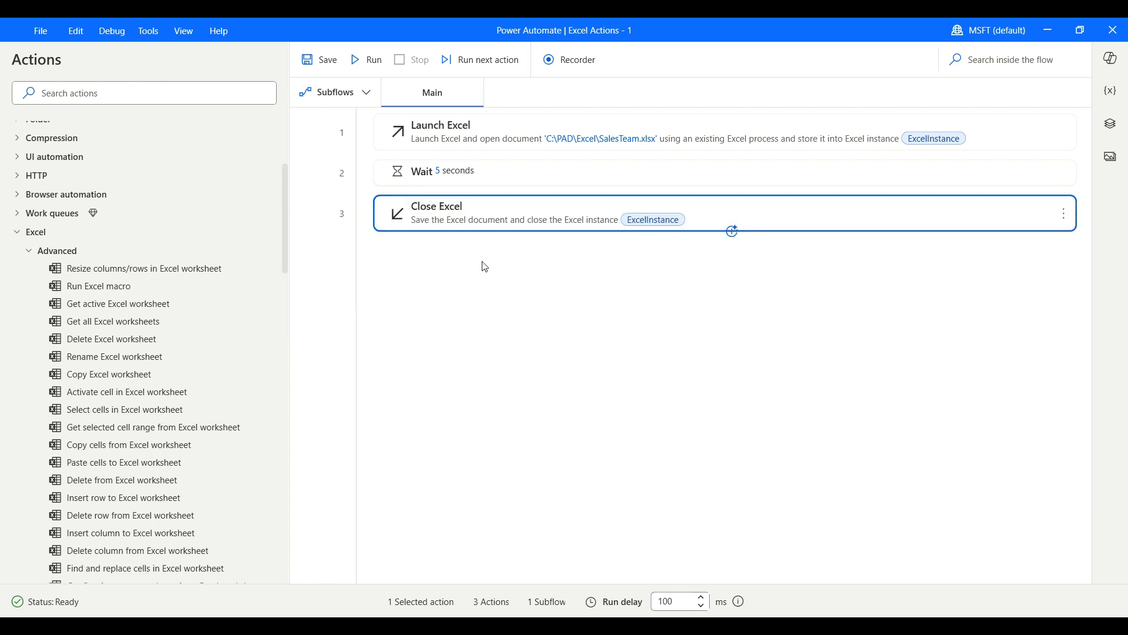
pyautogui.click(1065, 173)
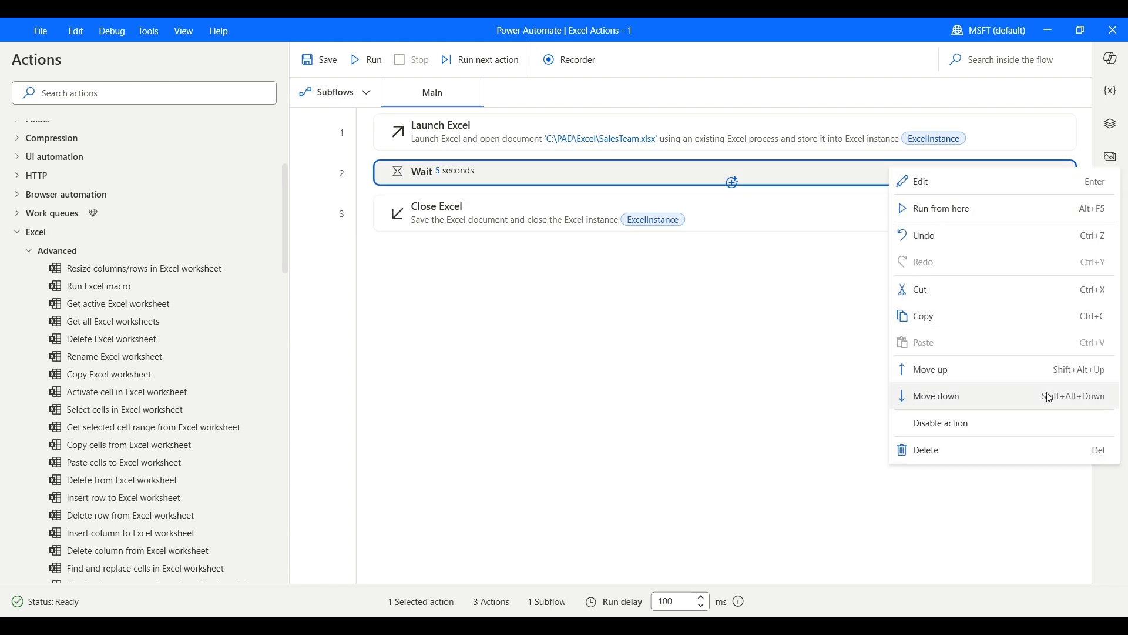
pyautogui.click(1028, 452)
# Step: Add a Get active Excel worksheet action between the Launch Excel and Close Excel actions
pyautogui.moveTo(118, 308); pyautogui.dragTo(516, 155)
pyautogui.moveTo(172, 313); pyautogui.dragTo(475, 164)
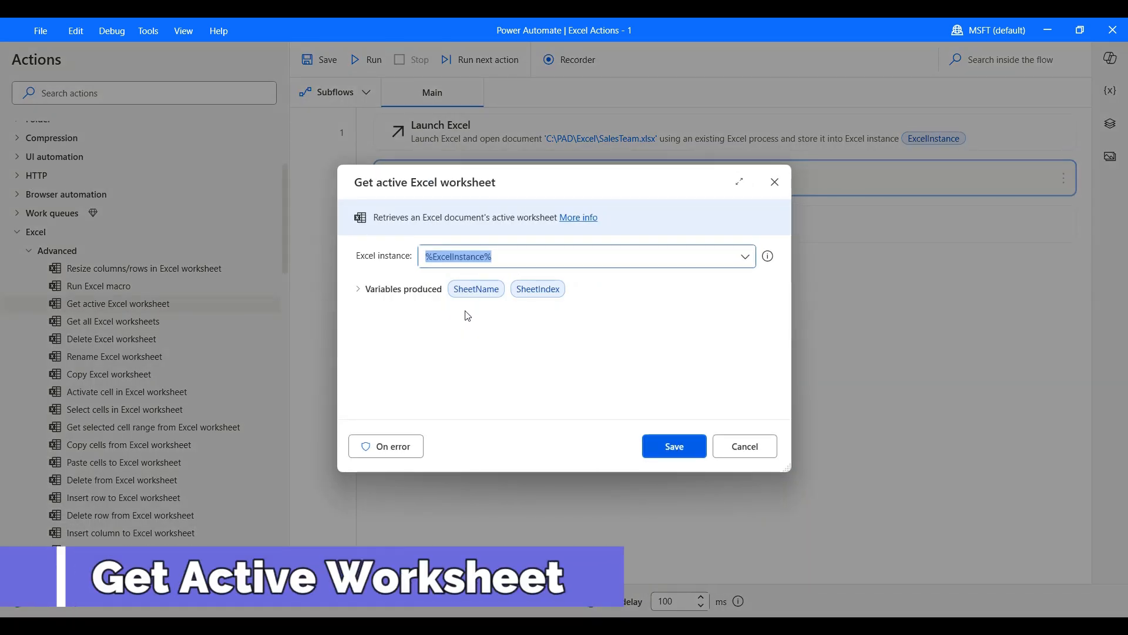
pyautogui.moveTo(522, 181); pyautogui.dragTo(570, 243)
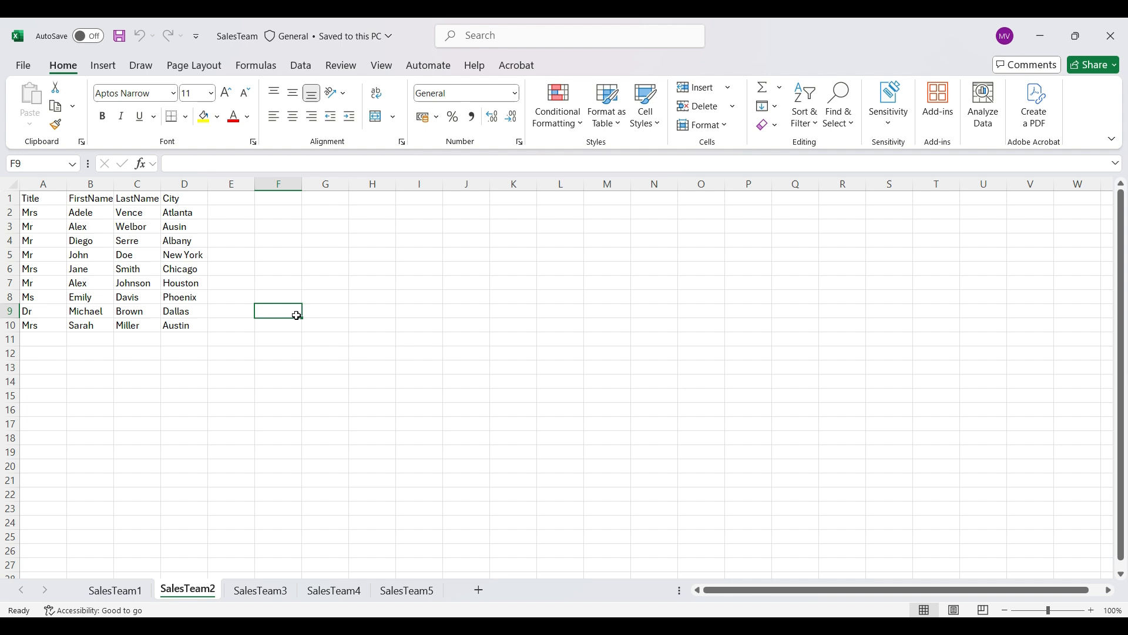
# Step: In the SalesTeam workbook in Excel, look through the worksheets and delete the SalesTeam5 sheet
pyautogui.click(131, 590)
pyautogui.click(186, 595)
pyautogui.click(260, 595)
pyautogui.click(334, 595)
pyautogui.click(398, 594)
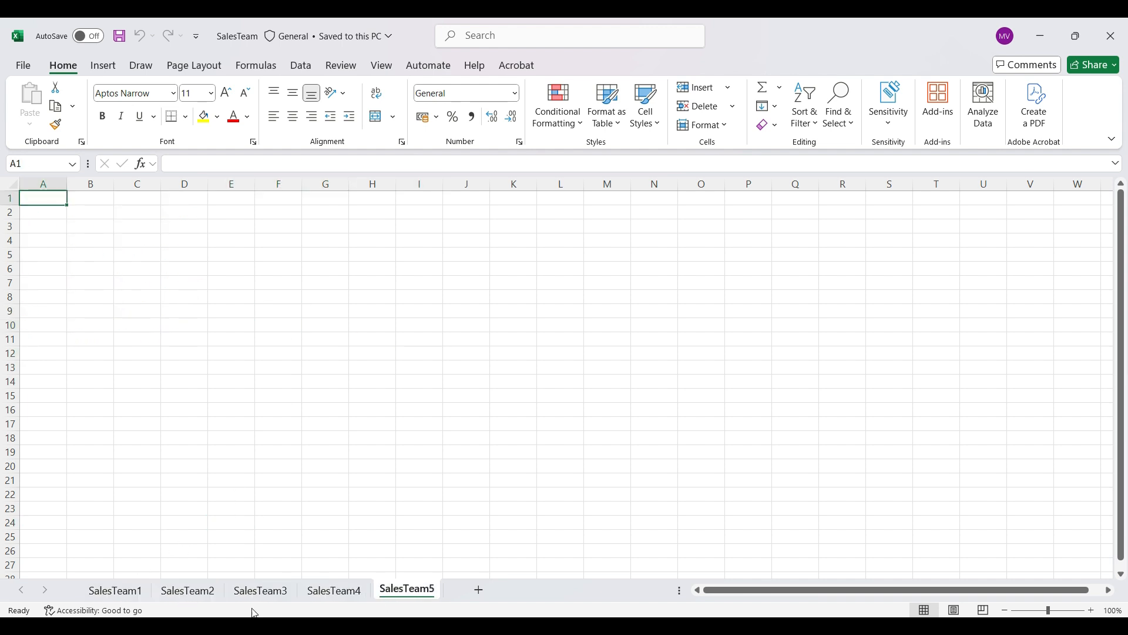
pyautogui.rightClick(422, 596)
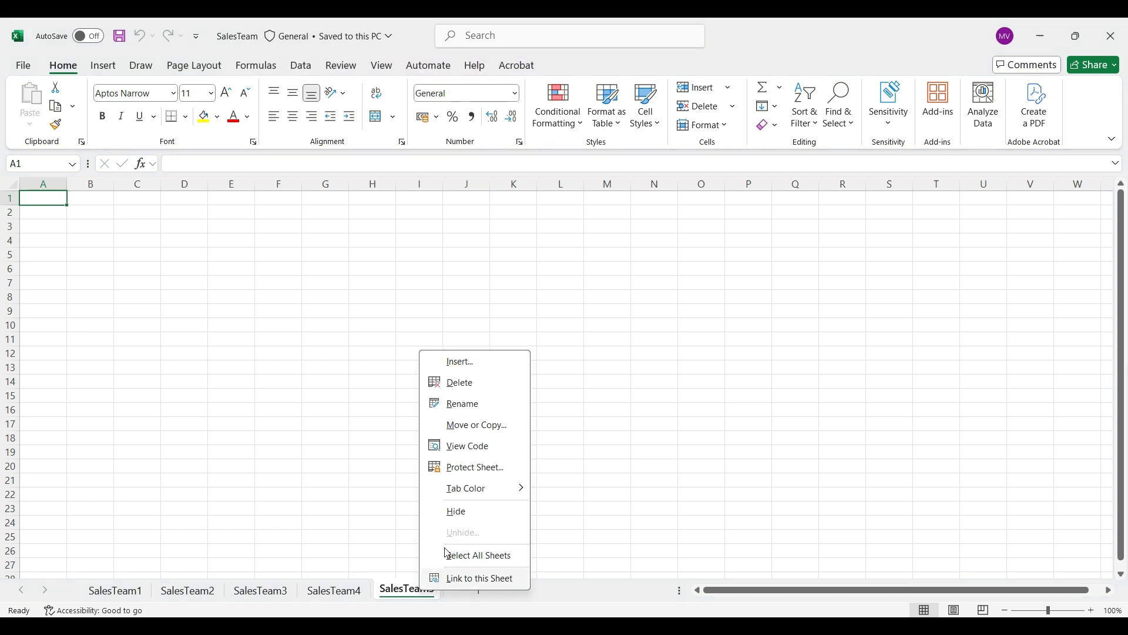
pyautogui.click(450, 383)
# Step: Save and close the SalesTeam workbook with SalesTeam3 as the active worksheet
pyautogui.click(265, 593)
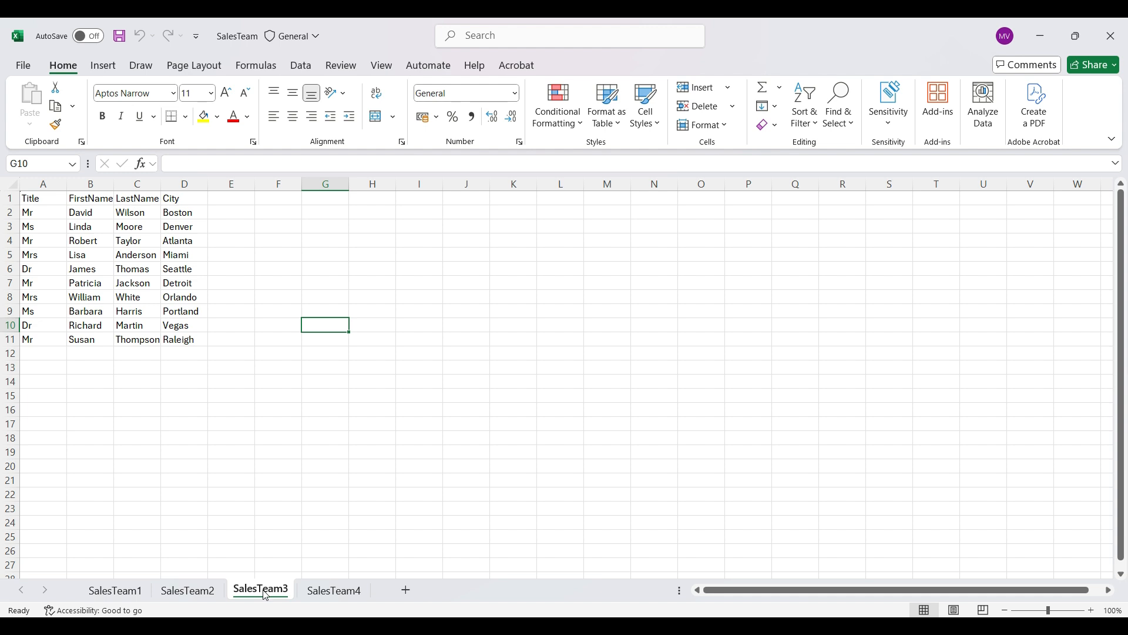
pyautogui.click(119, 36)
pyautogui.click(1110, 36)
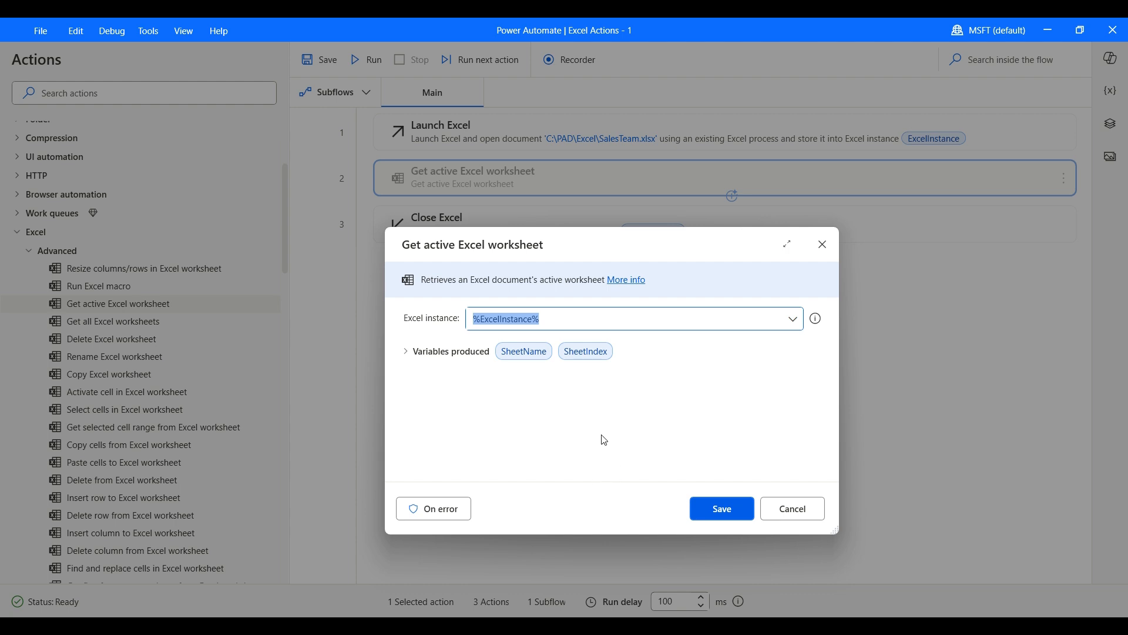
# Step: Save the Get active Excel worksheet action for %ExcelInstance% and run the flow
pyautogui.click(719, 510)
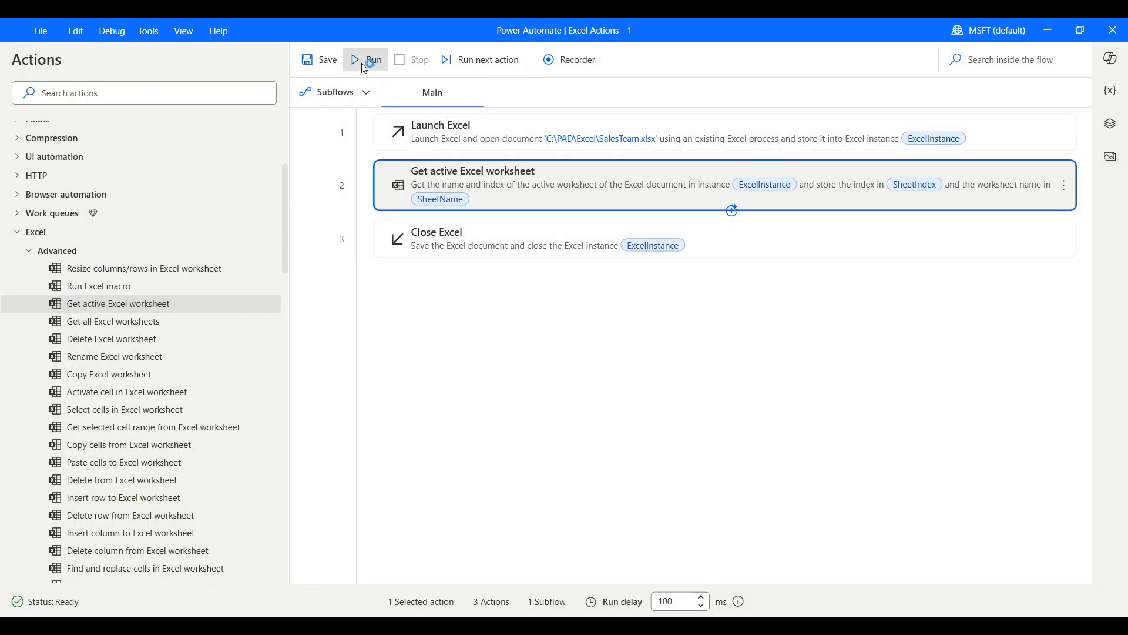
pyautogui.click(361, 63)
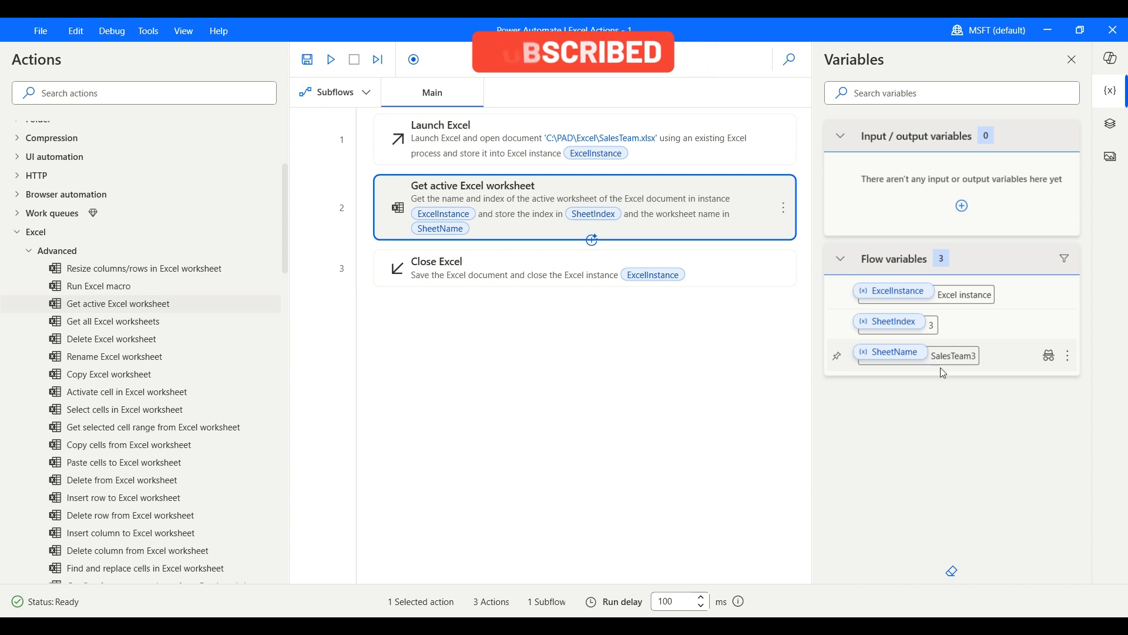
pyautogui.click(557, 408)
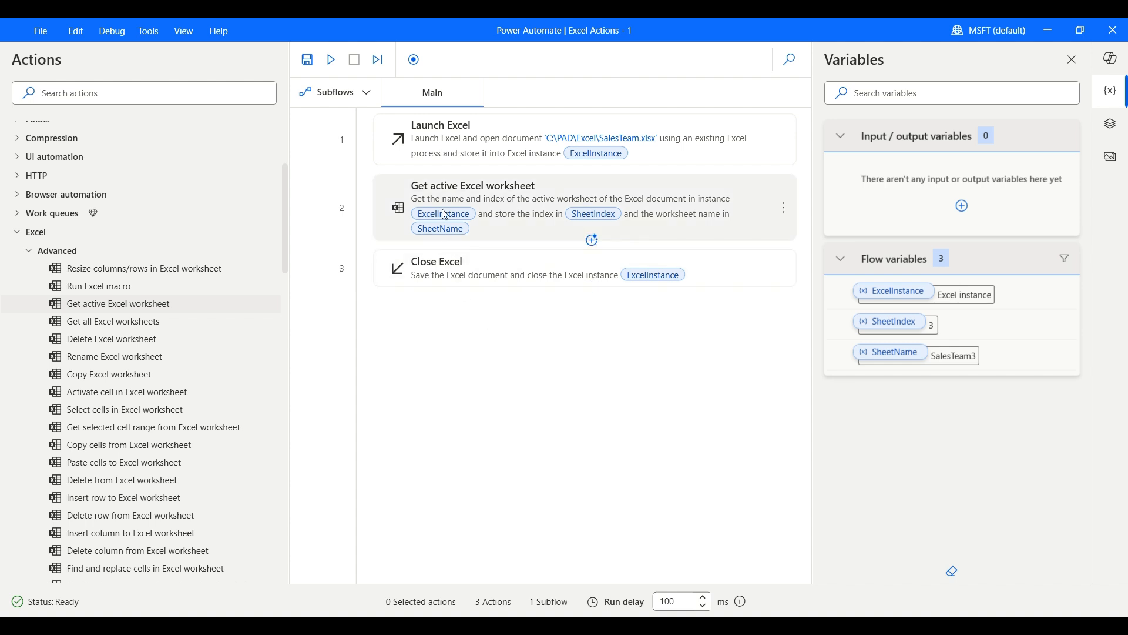
# Step: Replace the Get active Excel worksheet action with a second Launch Excel action that opens a blank document in a visible instance
pyautogui.click(784, 208)
pyautogui.click(840, 466)
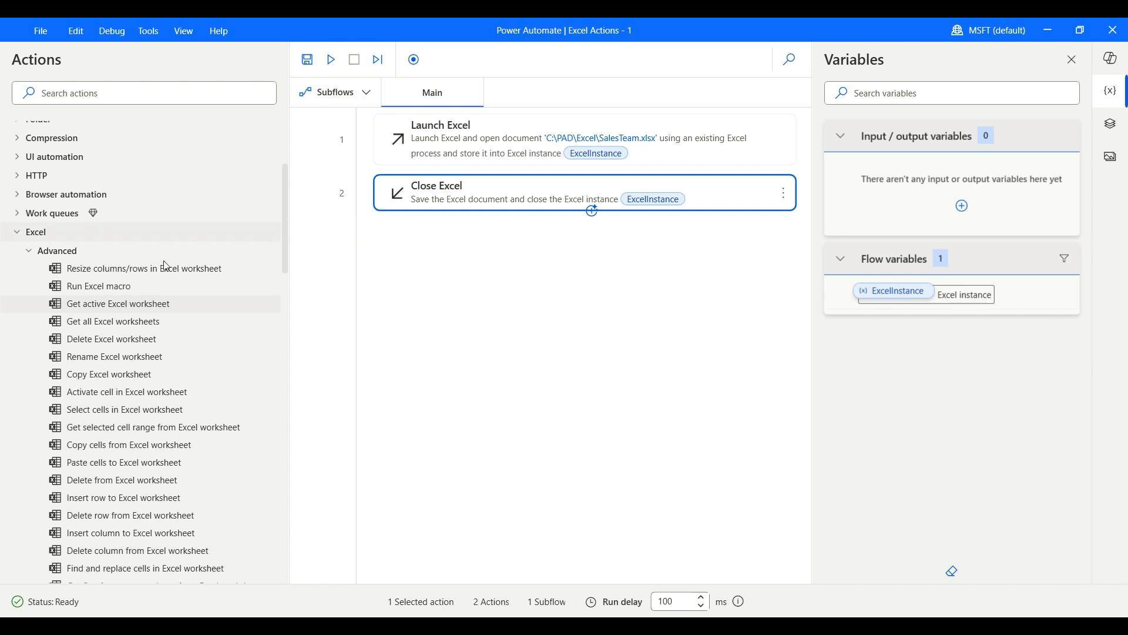
pyautogui.scroll(-7, 166, 266)
pyautogui.moveTo(139, 322); pyautogui.dragTo(464, 175)
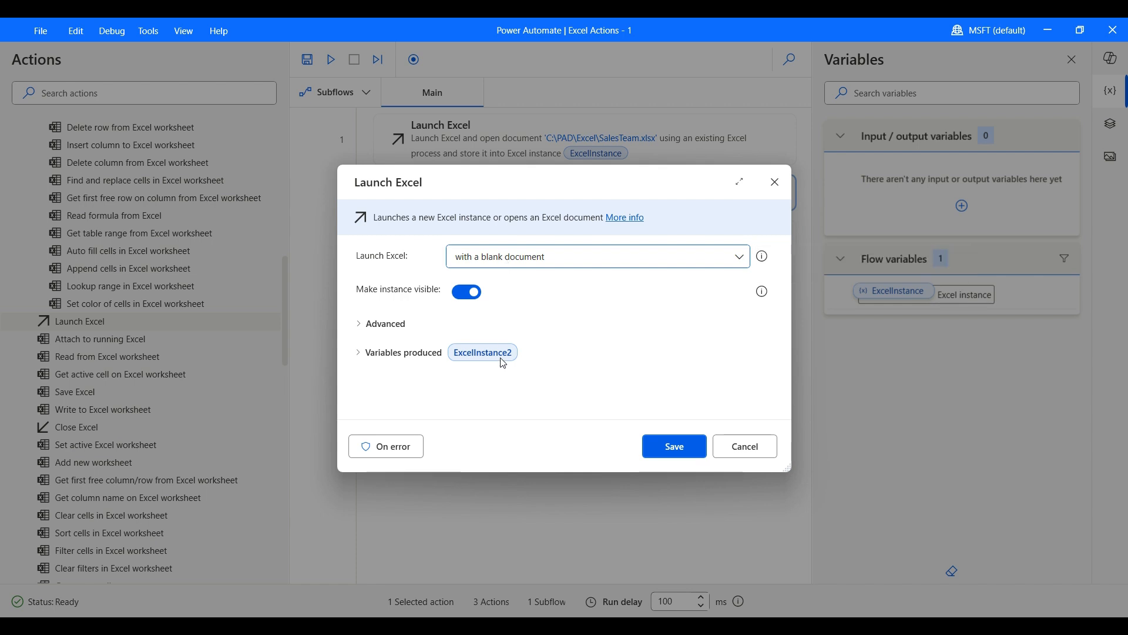
pyautogui.click(677, 446)
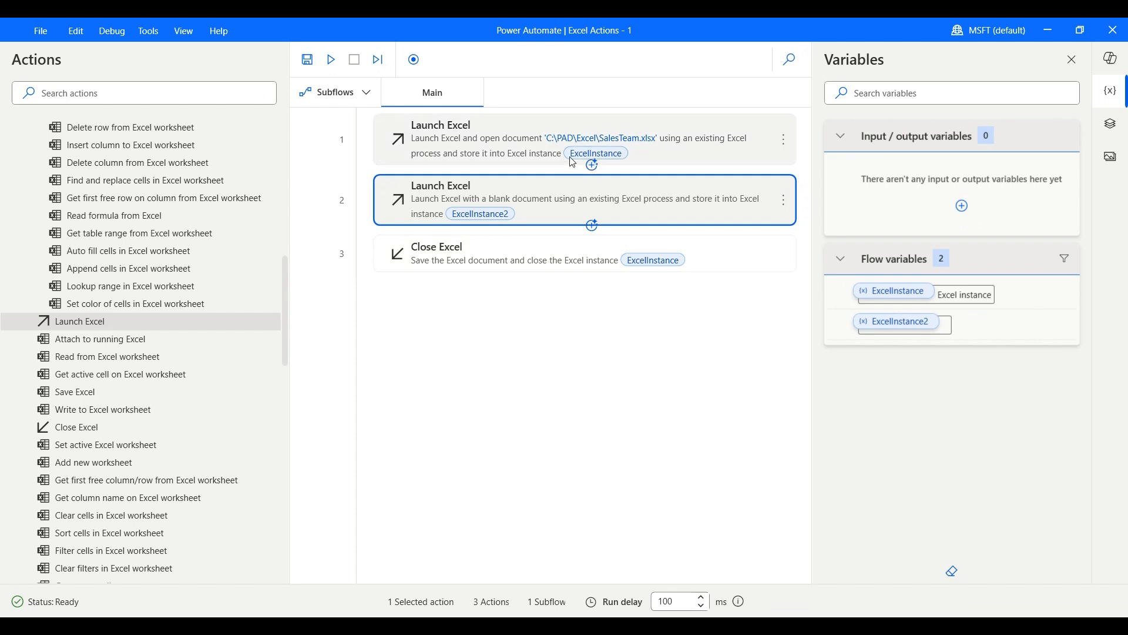
# Step: Rename the variable produced by the Launch Excel action that opens SalesTeam.xlsx to SalesTeamExcelInstance
pyautogui.click(617, 157)
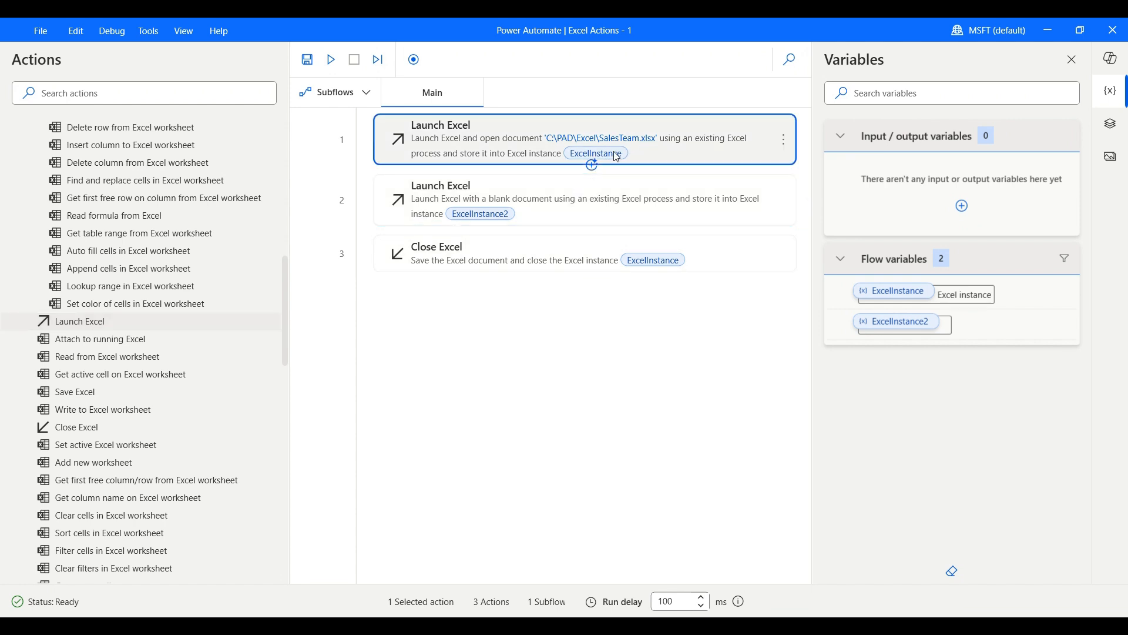
pyautogui.doubleClick(617, 157)
pyautogui.scroll(-2, 488, 397)
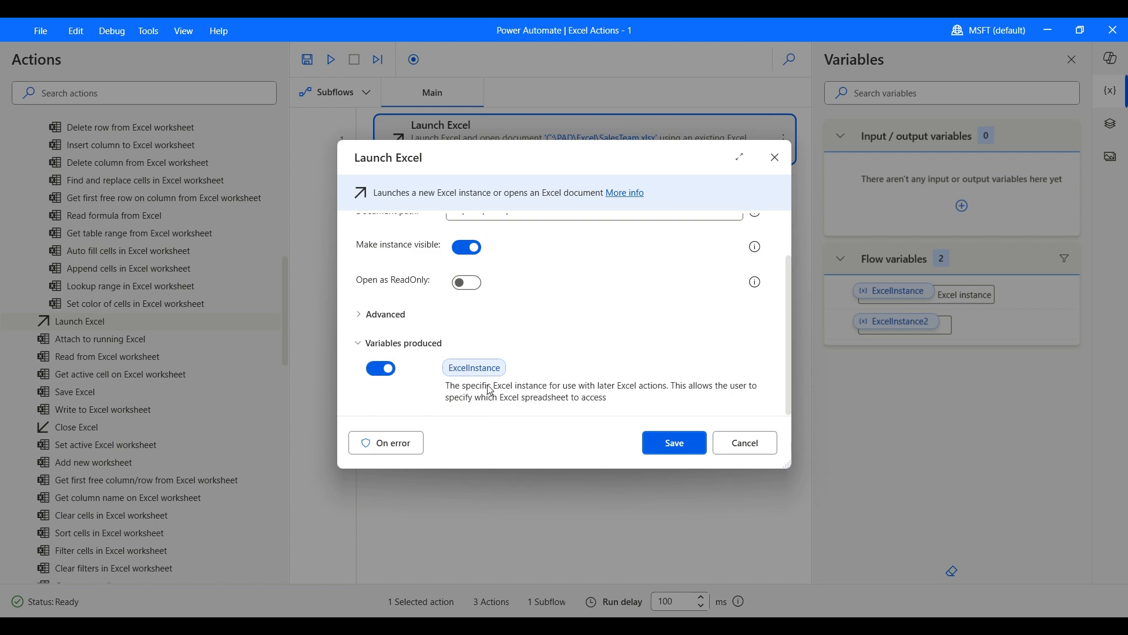
pyautogui.click(484, 366)
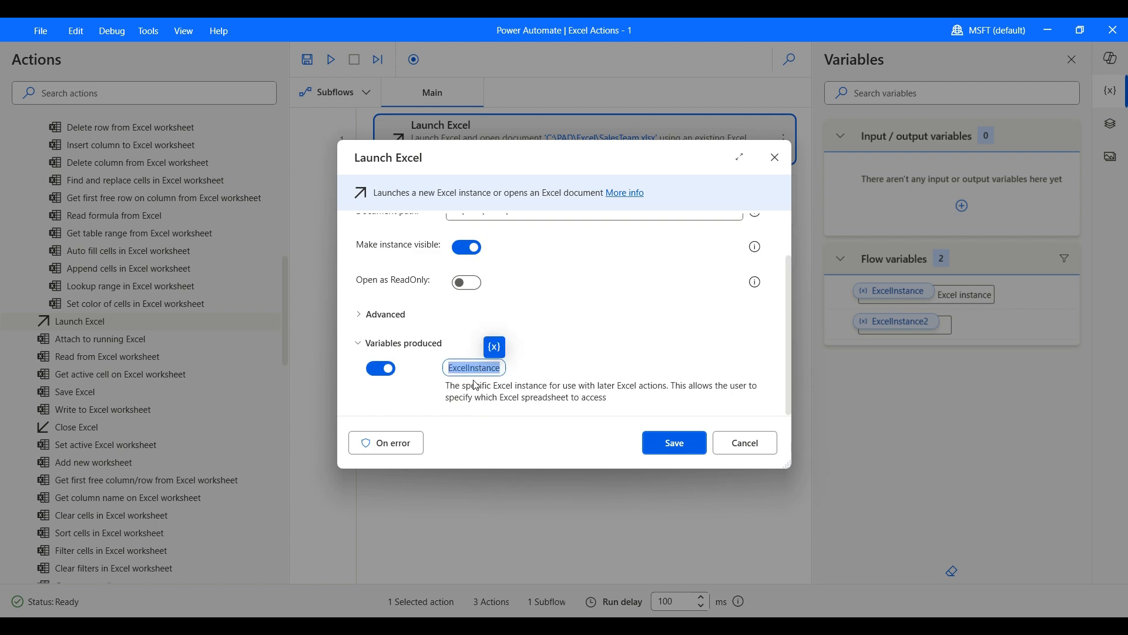
pyautogui.press('Home')
pyautogui.write('SalesT')
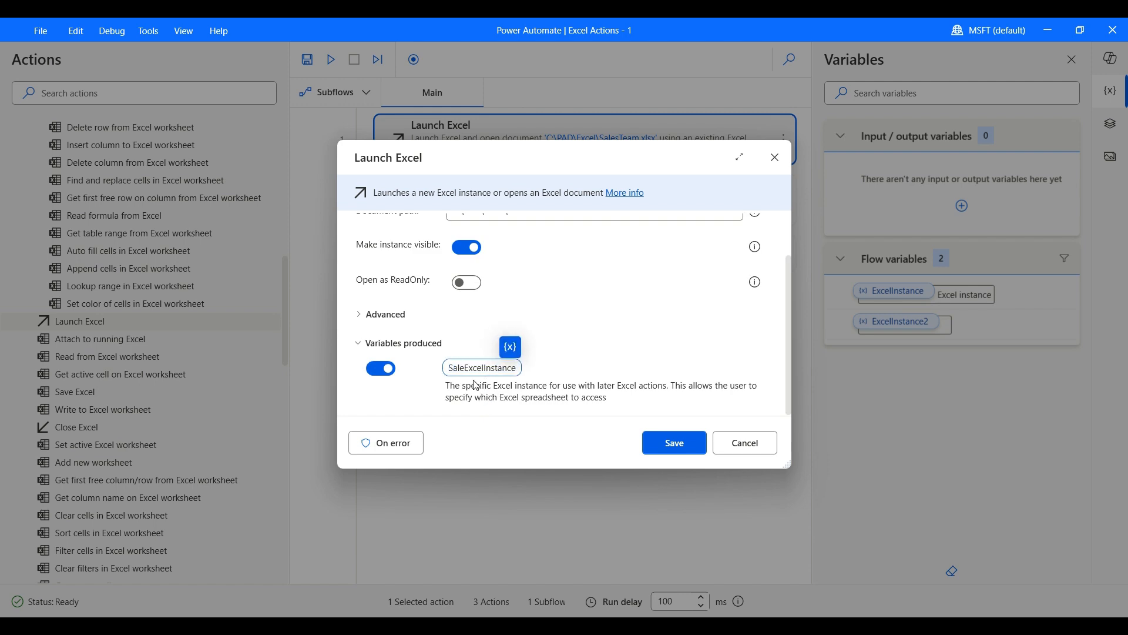
pyautogui.write('eam')
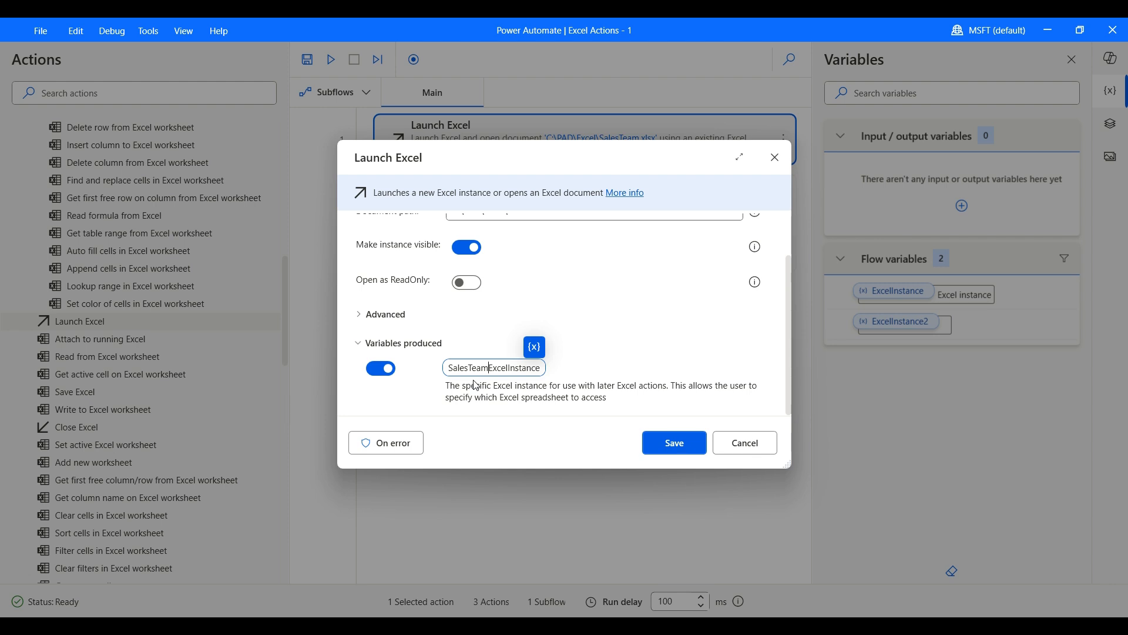
pyautogui.click(674, 443)
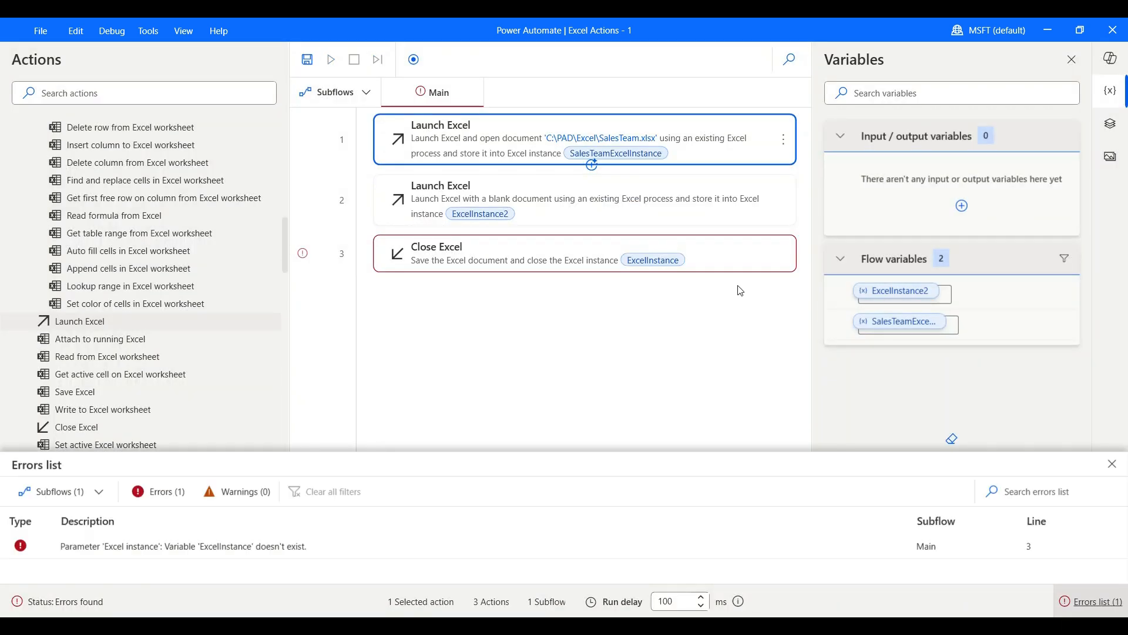
# Step: Set the Close Excel action's Excel instance to %SalesTeamExcelInstance%
pyautogui.click(784, 254)
pyautogui.click(801, 263)
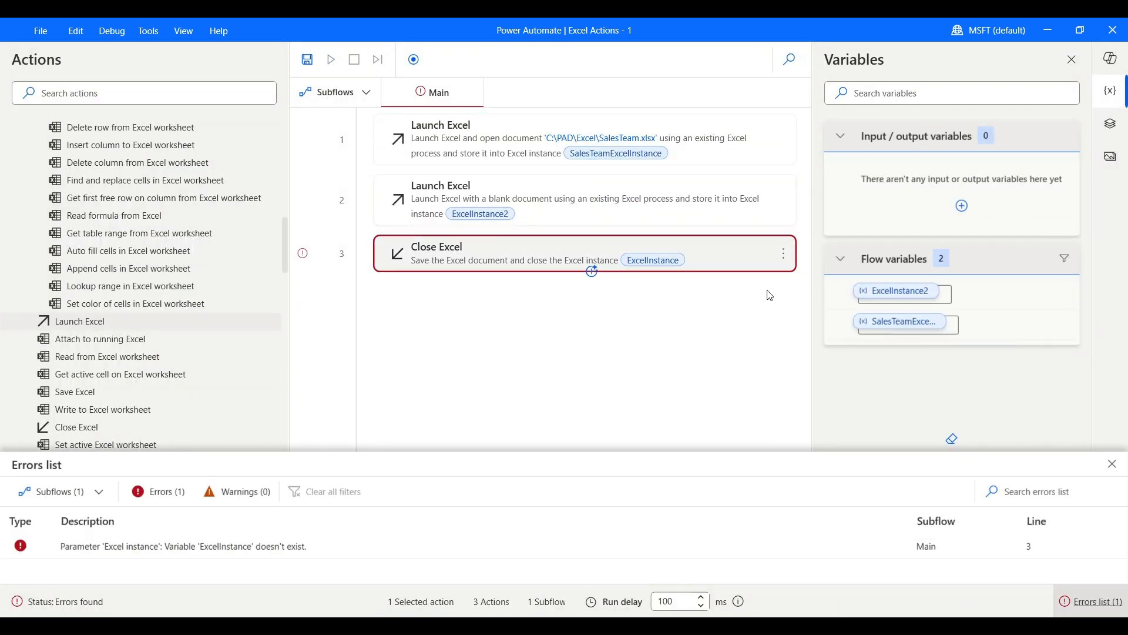
pyautogui.click(499, 256)
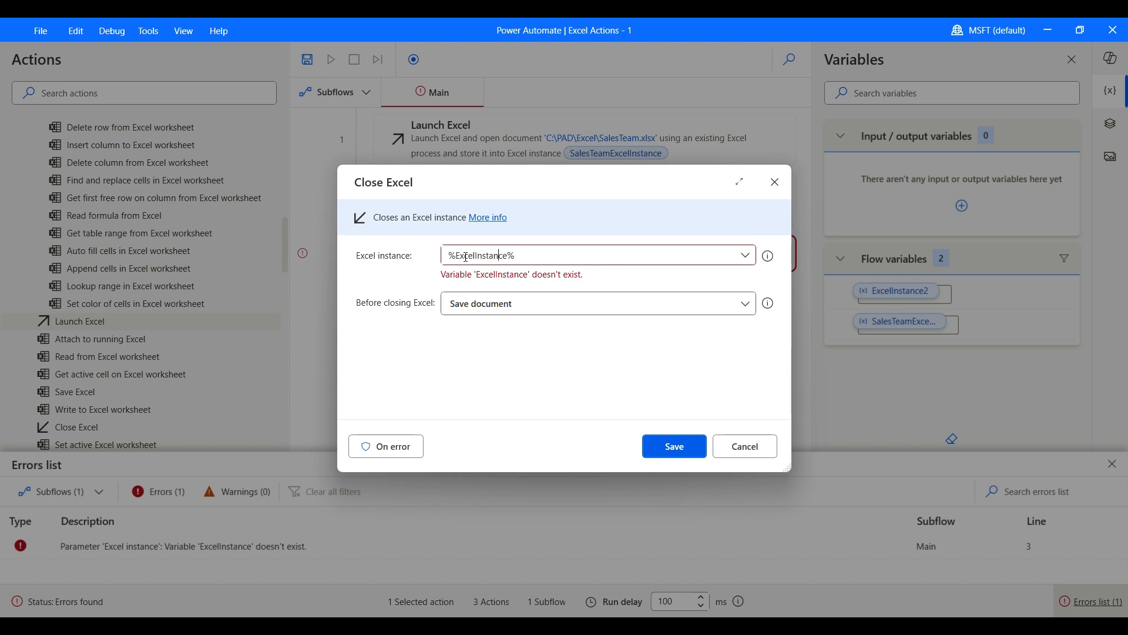
pyautogui.click(462, 254)
pyautogui.write('SalesTeam')
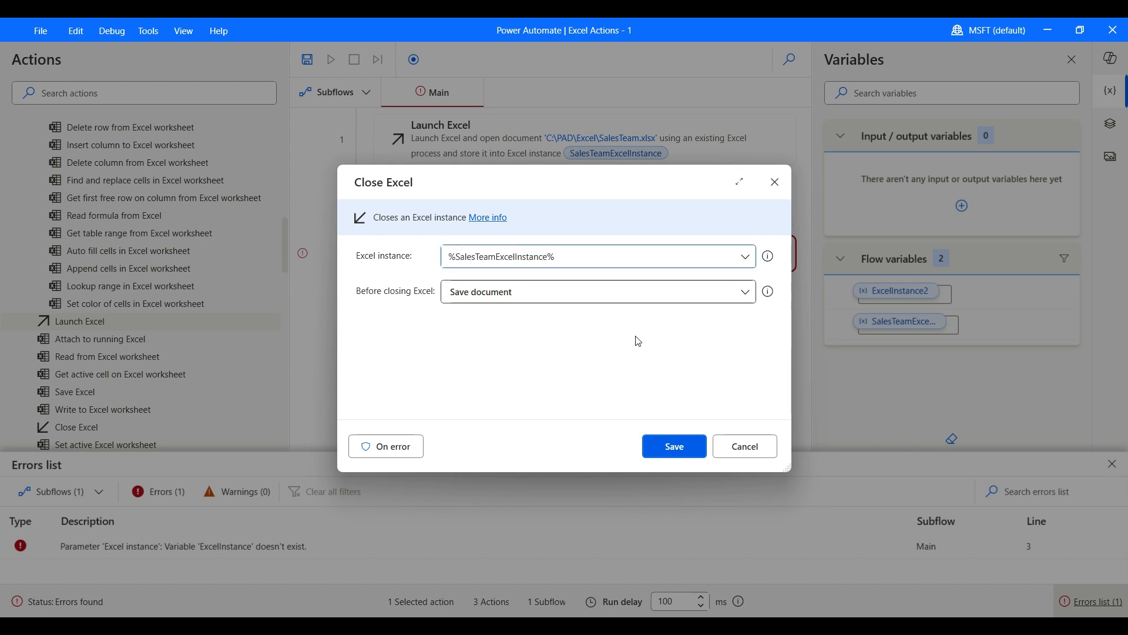
pyautogui.click(696, 447)
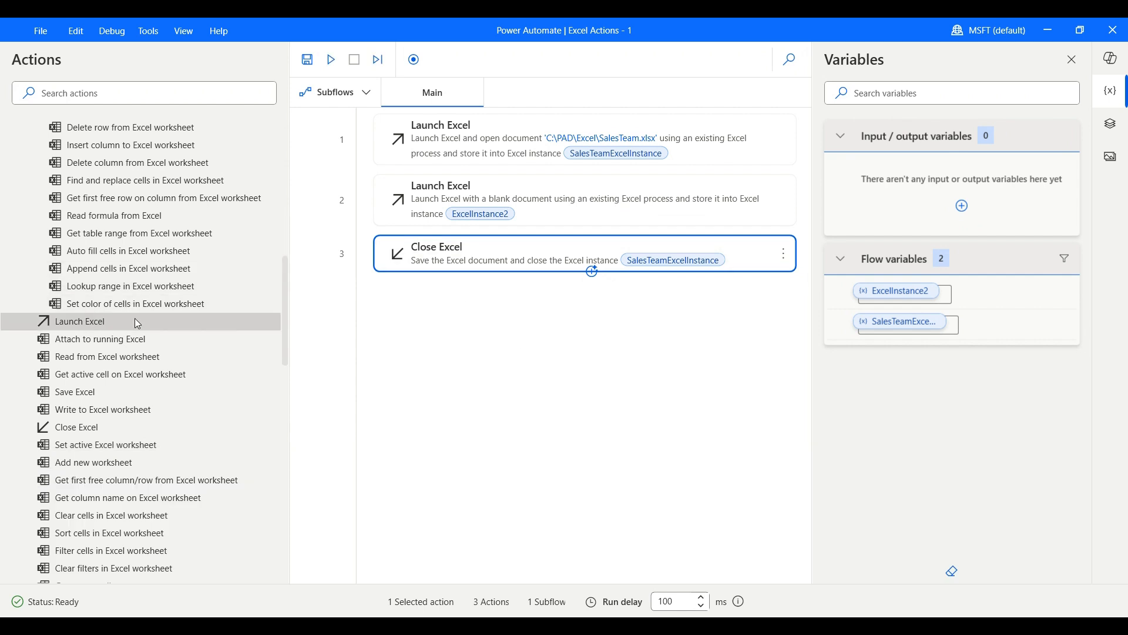
# Step: Add a Copy Excel worksheet action before Close Excel, with %SalesTeamExcelInstance% as its source Excel instance
pyautogui.scroll(5, 171, 381)
pyautogui.moveTo(143, 304); pyautogui.dragTo(504, 224)
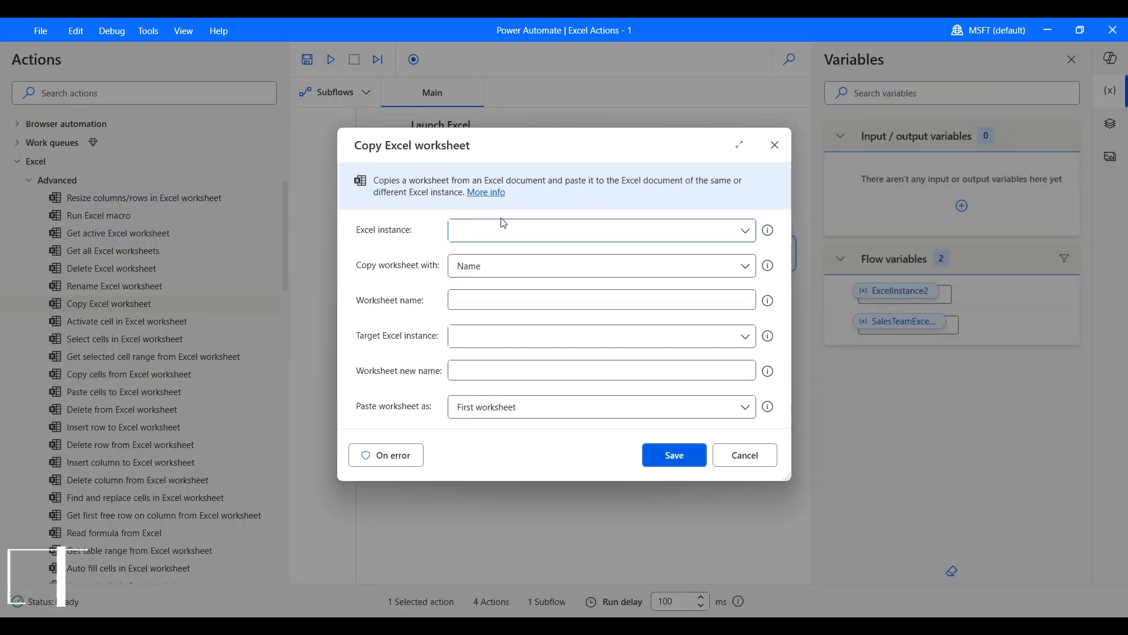
pyautogui.click(747, 233)
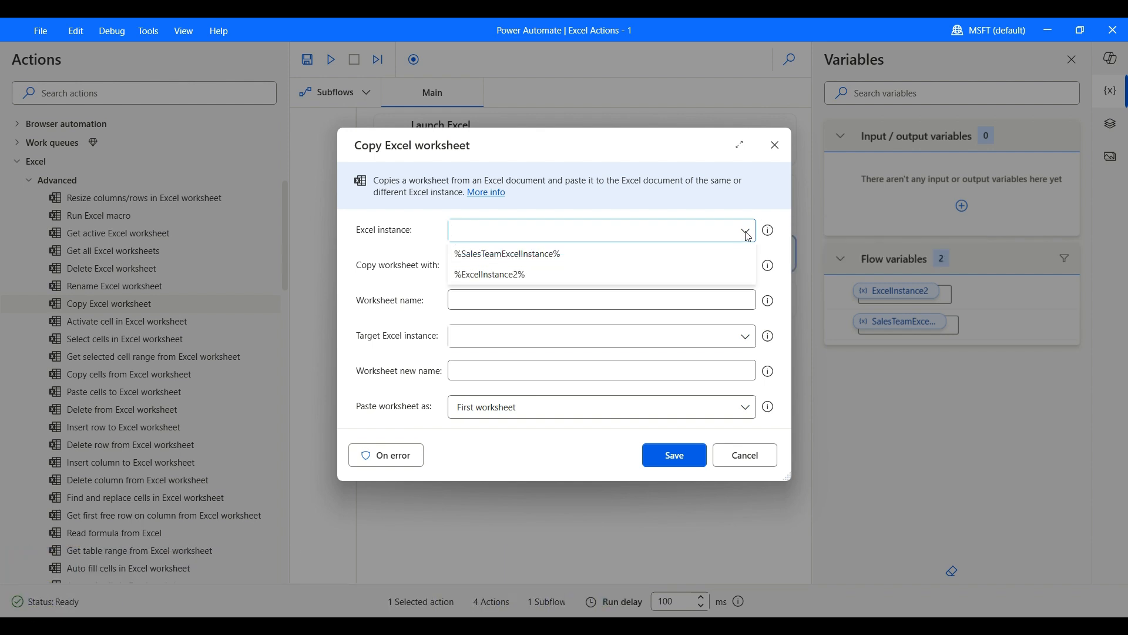
pyautogui.click(578, 254)
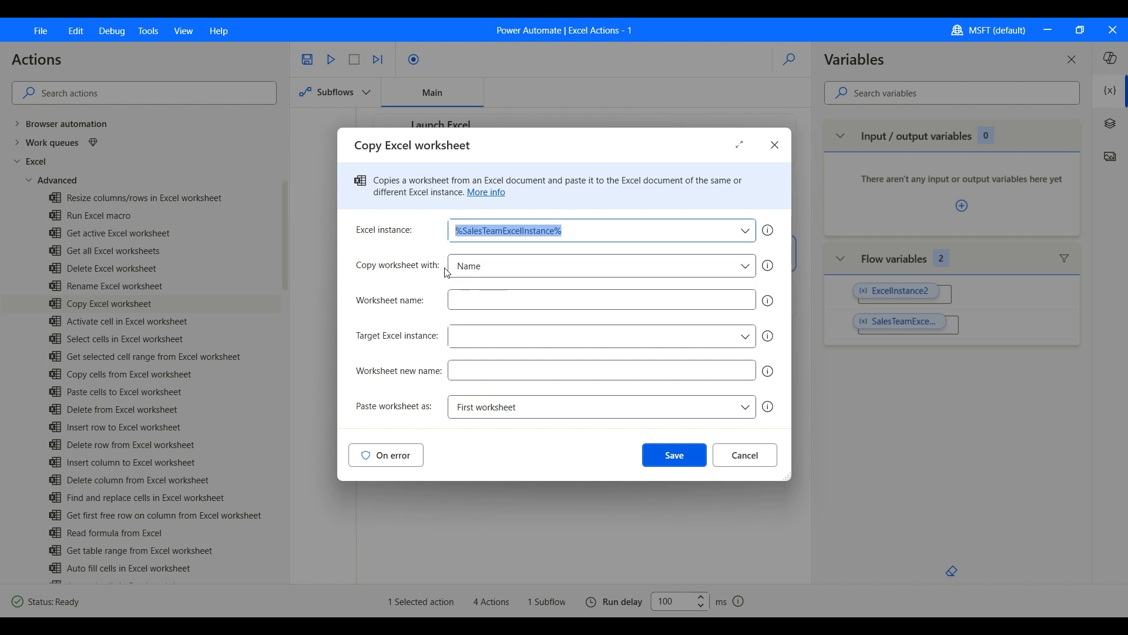
# Step: Configure the copy action to copy the worksheet with index 1 to the target instance %ExcelInstance2%
pyautogui.click(492, 269)
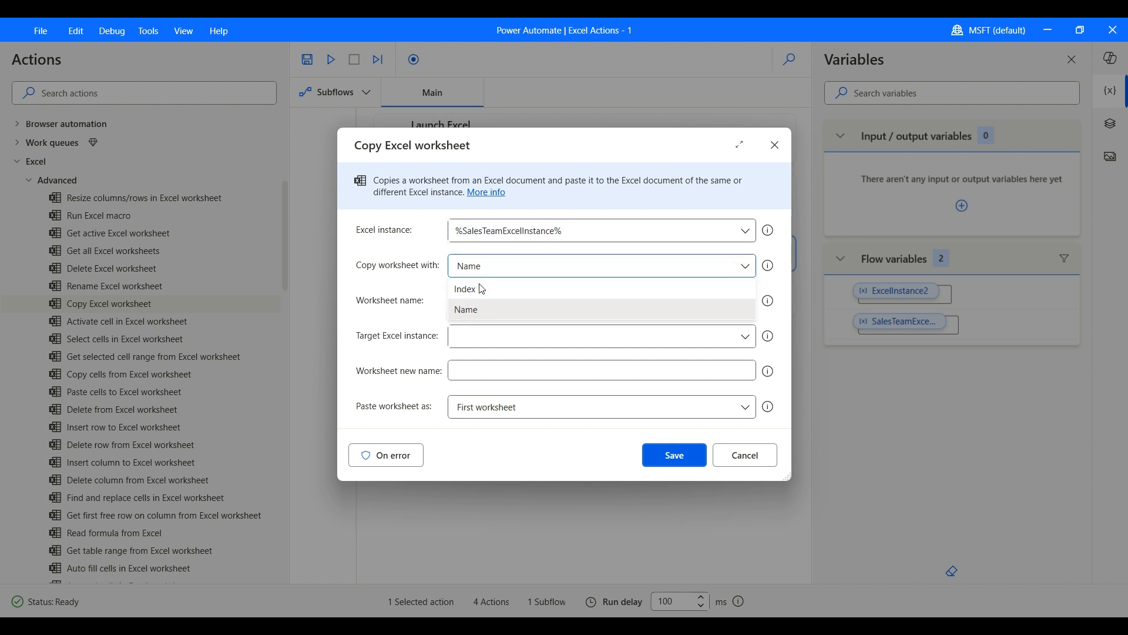
pyautogui.click(481, 288)
pyautogui.click(486, 297)
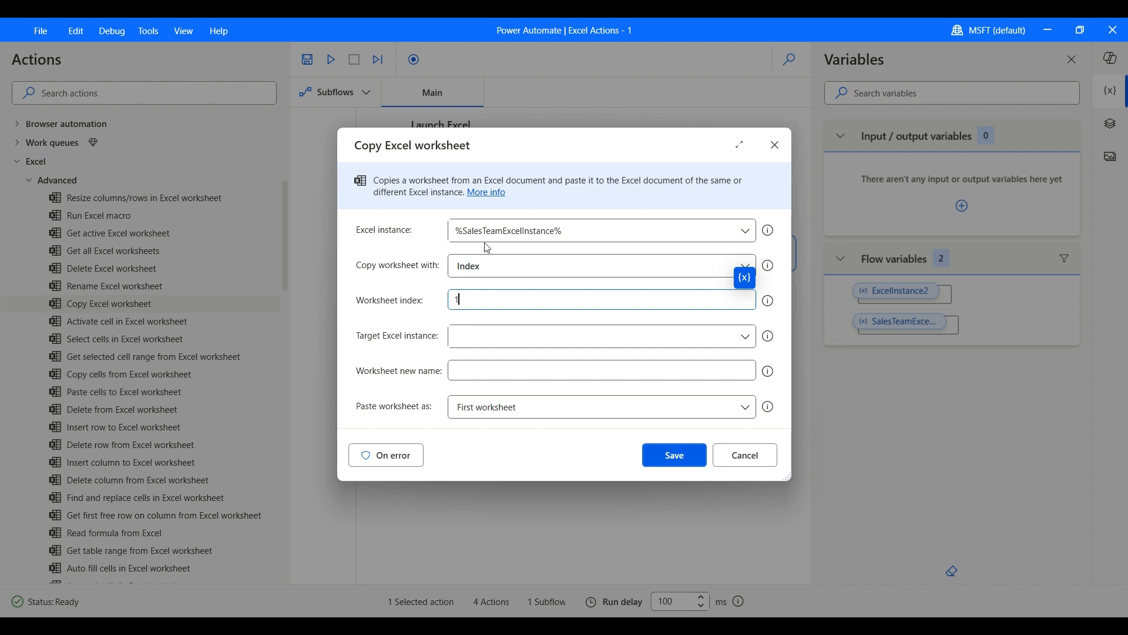
pyautogui.click(482, 339)
pyautogui.click(747, 336)
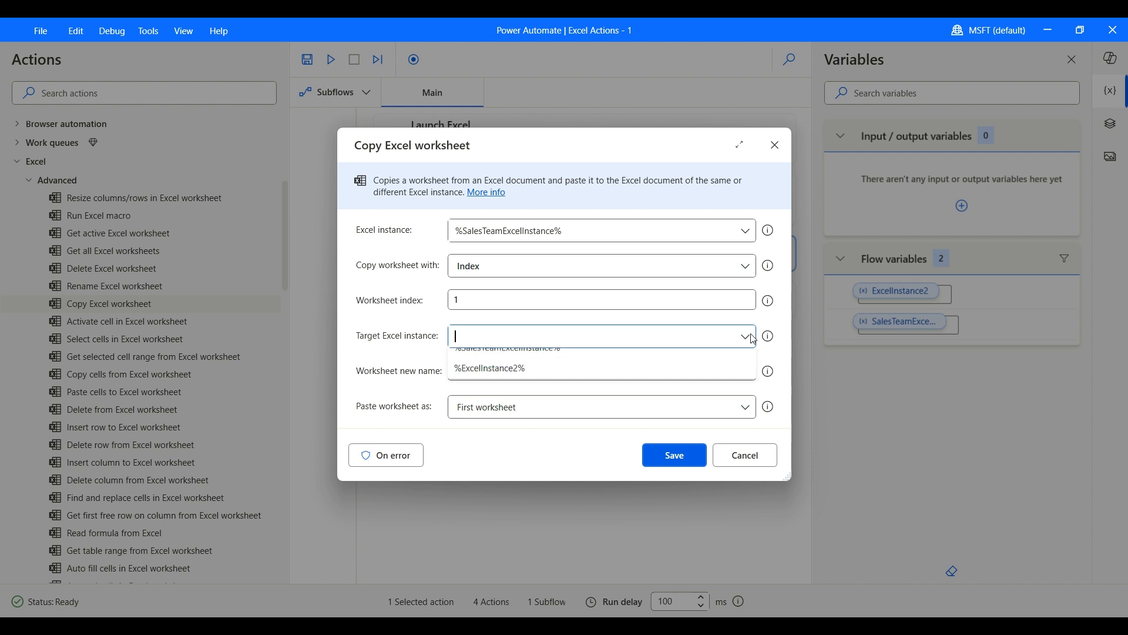
pyautogui.click(619, 381)
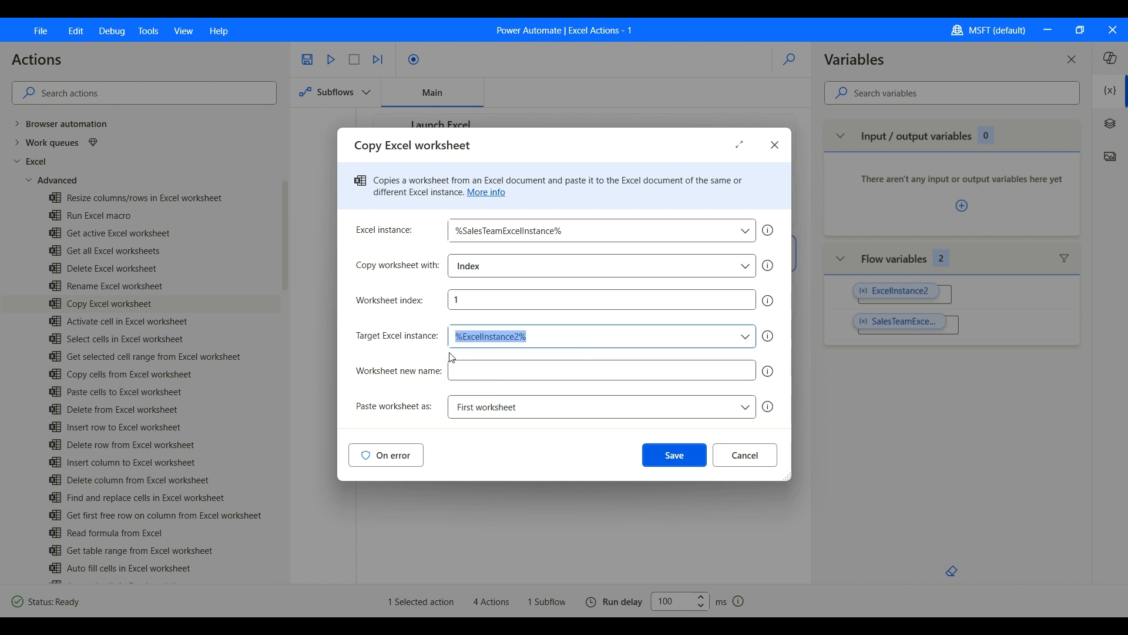
# Step: Set the copied worksheet's new name to SalesTeam1, paste it as the first worksheet, and save the copy action
pyautogui.click(482, 371)
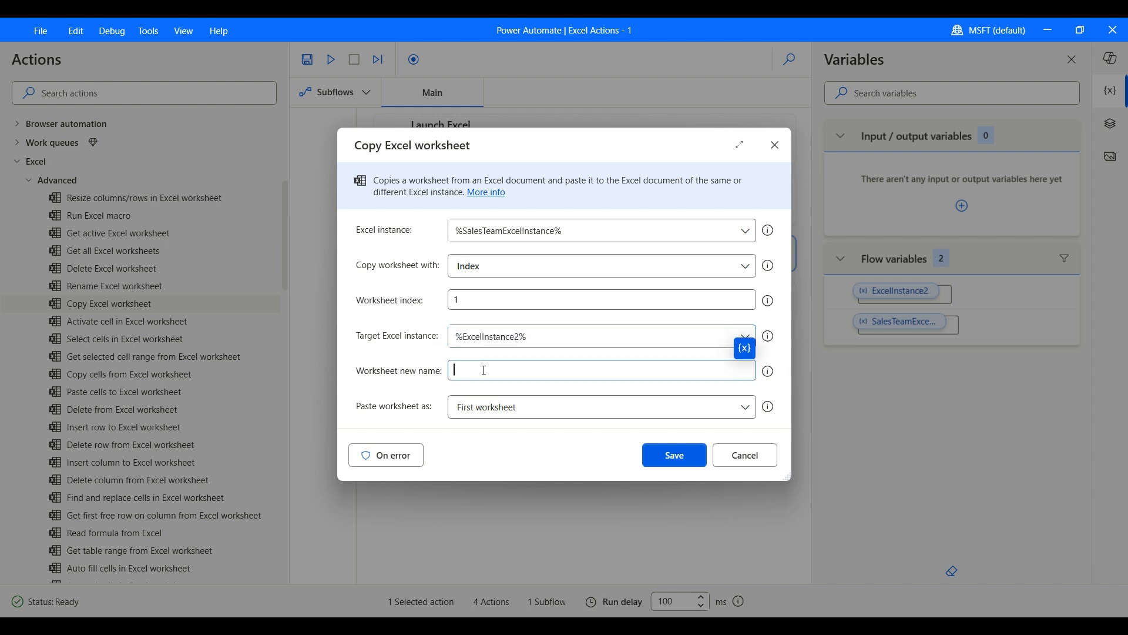
pyautogui.write('SalesTeam1')
pyautogui.click(468, 417)
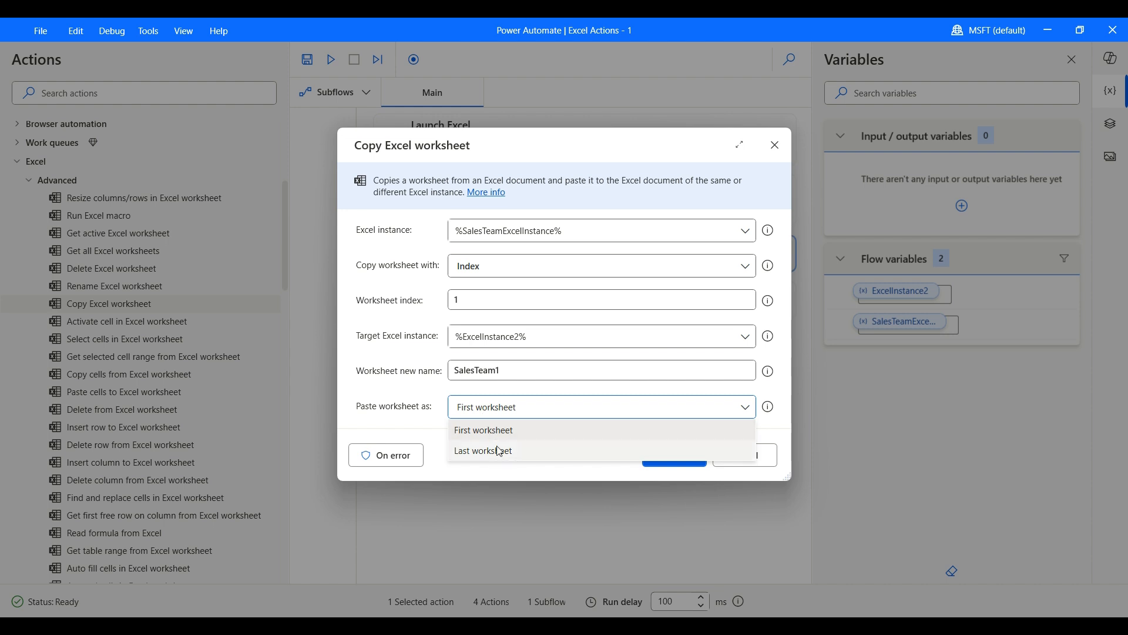
pyautogui.click(500, 435)
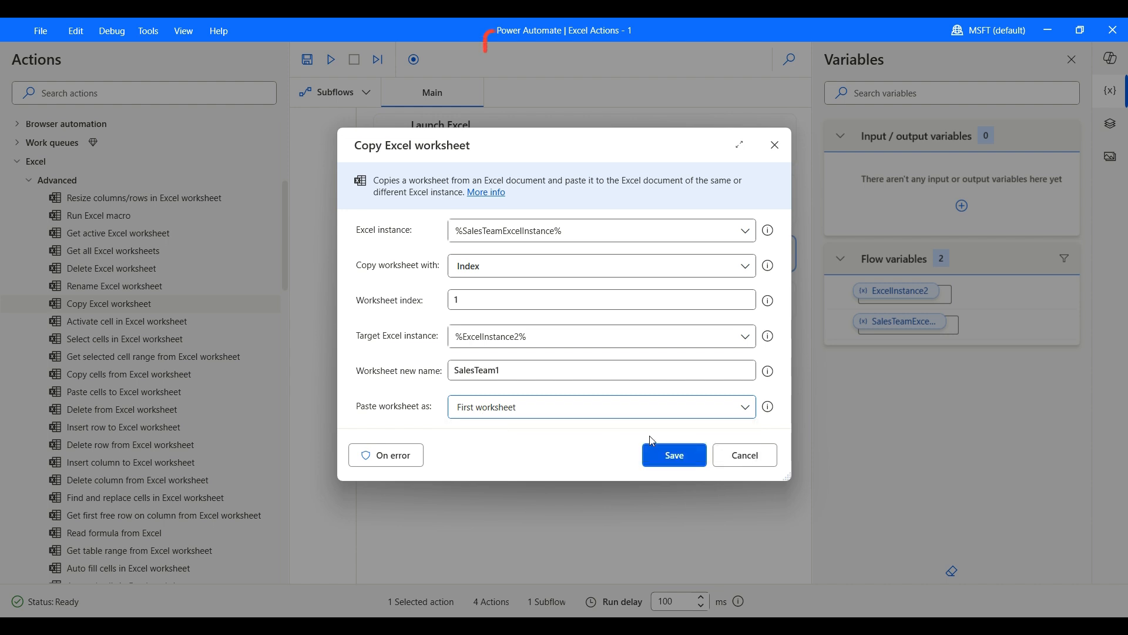
pyautogui.click(674, 455)
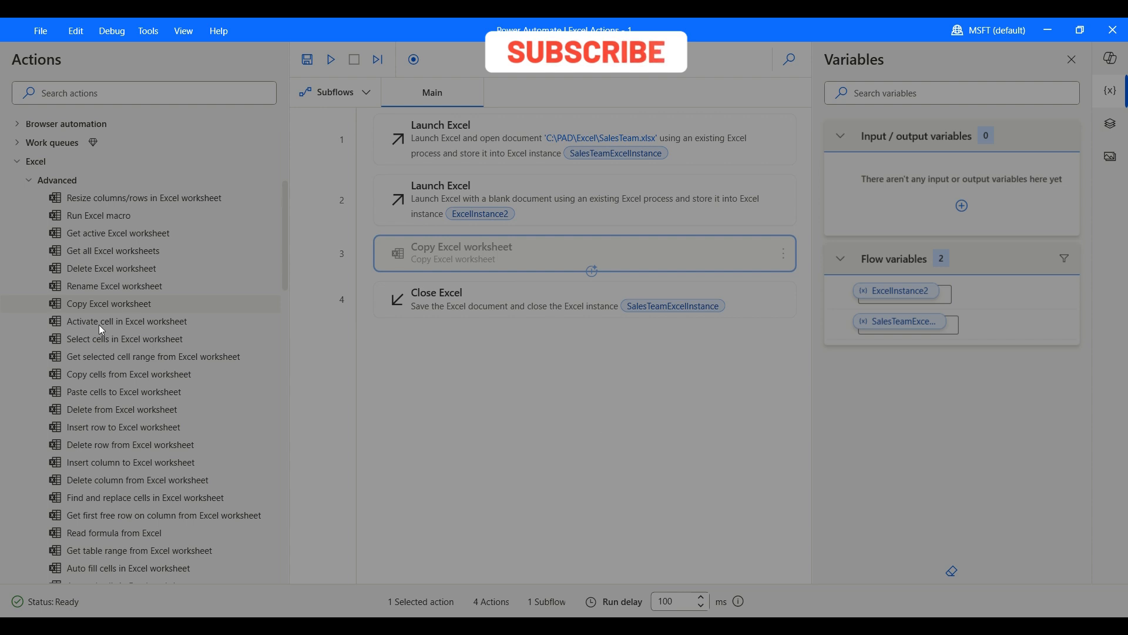
# Step: Add a second Close Excel action at the end of the flow for the instance %ExcelInstance2%
pyautogui.scroll(-6, 155, 366)
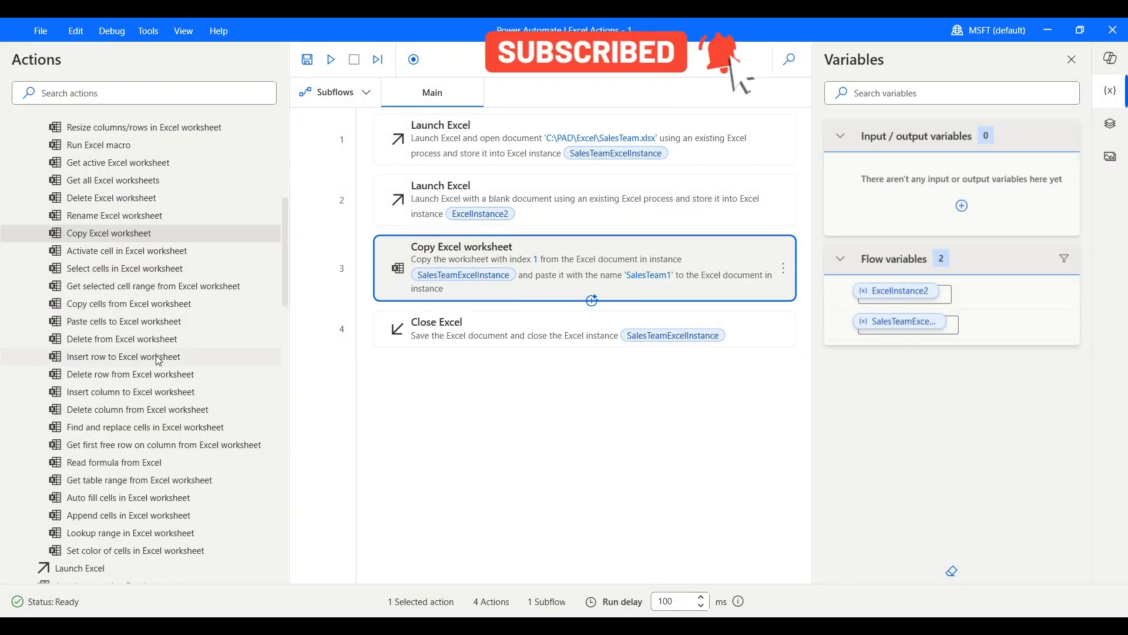
pyautogui.moveTo(94, 503); pyautogui.dragTo(450, 364)
pyautogui.moveTo(598, 336); pyautogui.dragTo(537, 229)
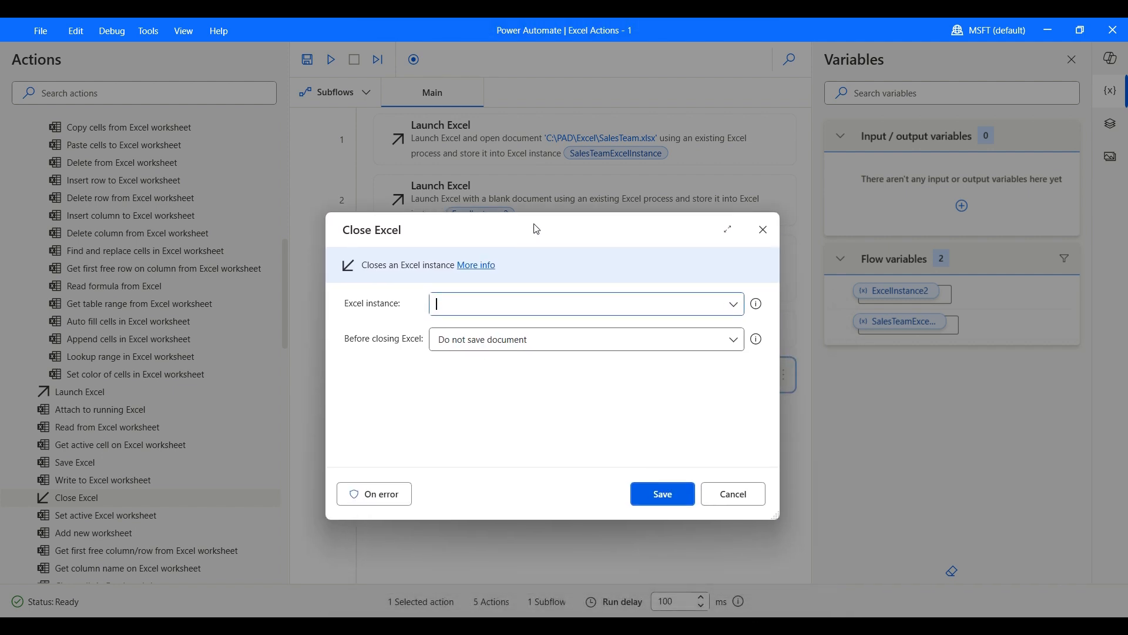
pyautogui.click(734, 305)
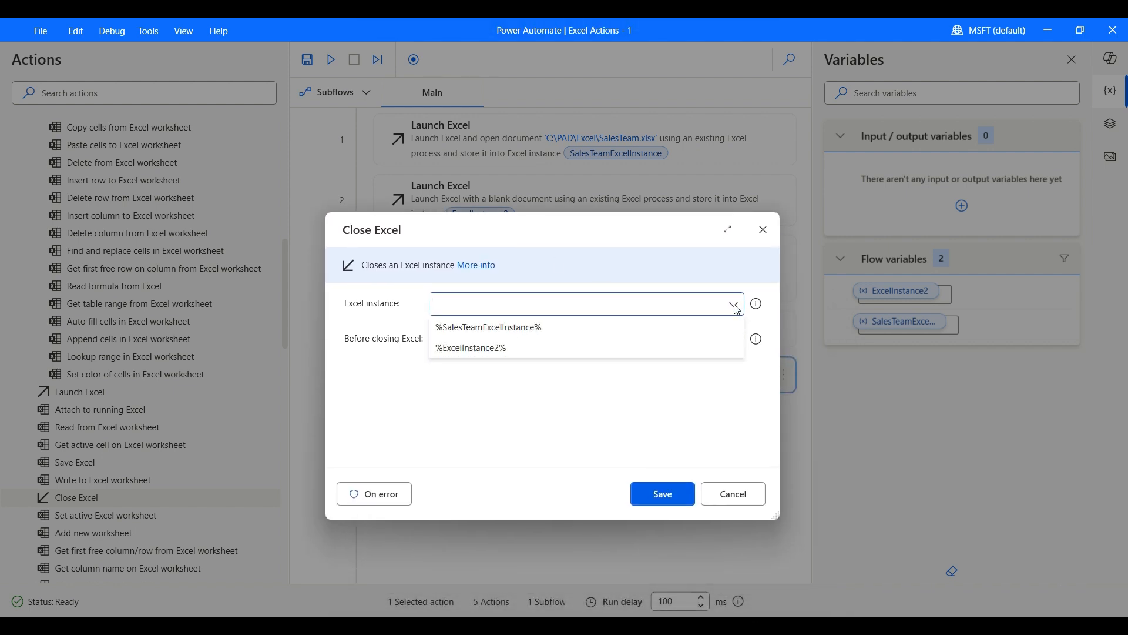
pyautogui.click(628, 350)
# Step: Have the new Close Excel action save the document as an Excel Workbook (.xlsx) at C:\PAD\Excel\NewExcelFile.xlsx before closing
pyautogui.click(544, 346)
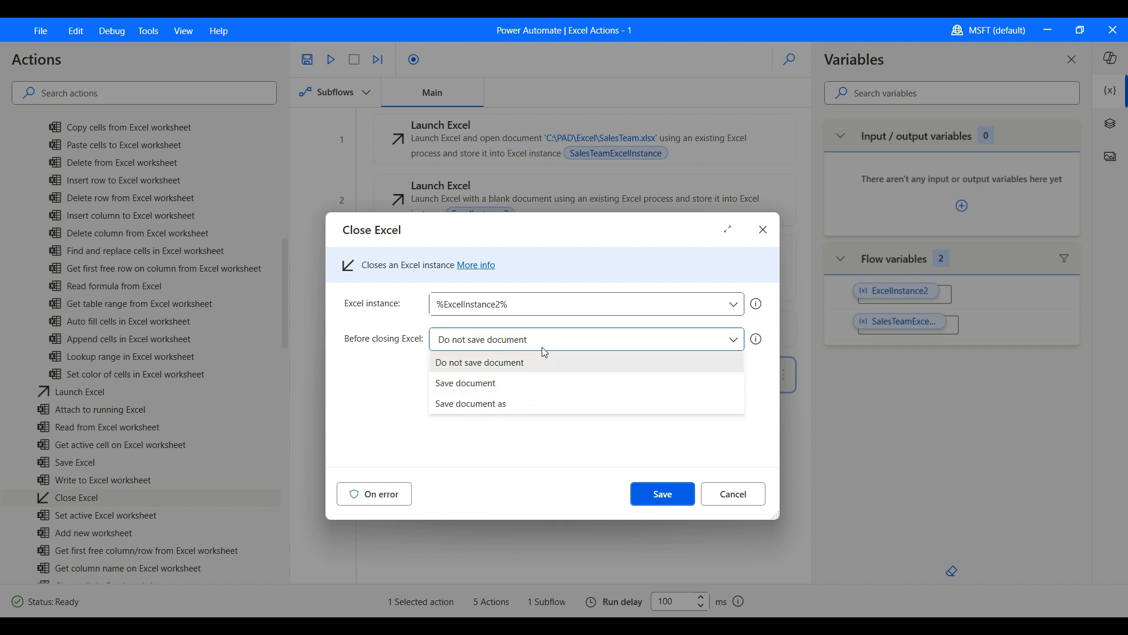
pyautogui.click(531, 384)
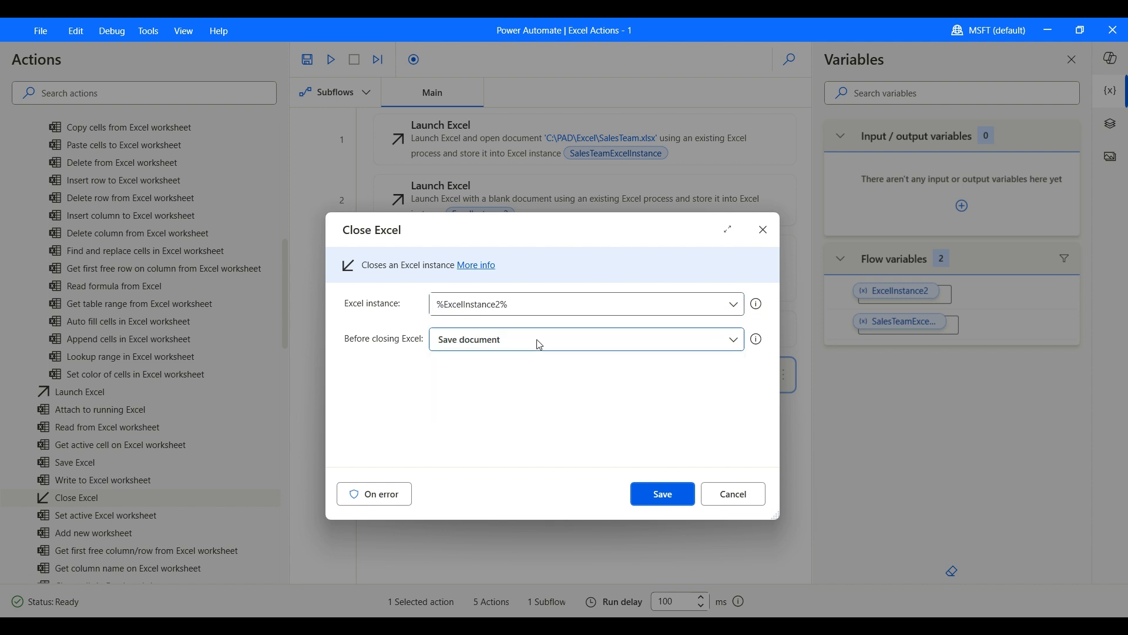
pyautogui.click(539, 345)
pyautogui.click(524, 403)
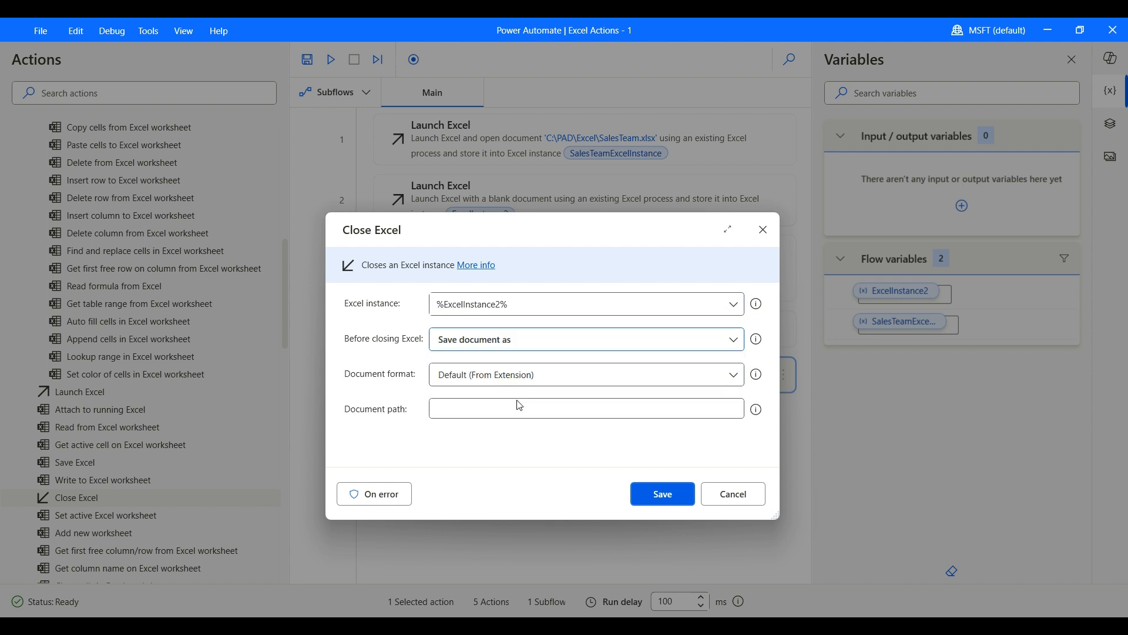
pyautogui.click(521, 387)
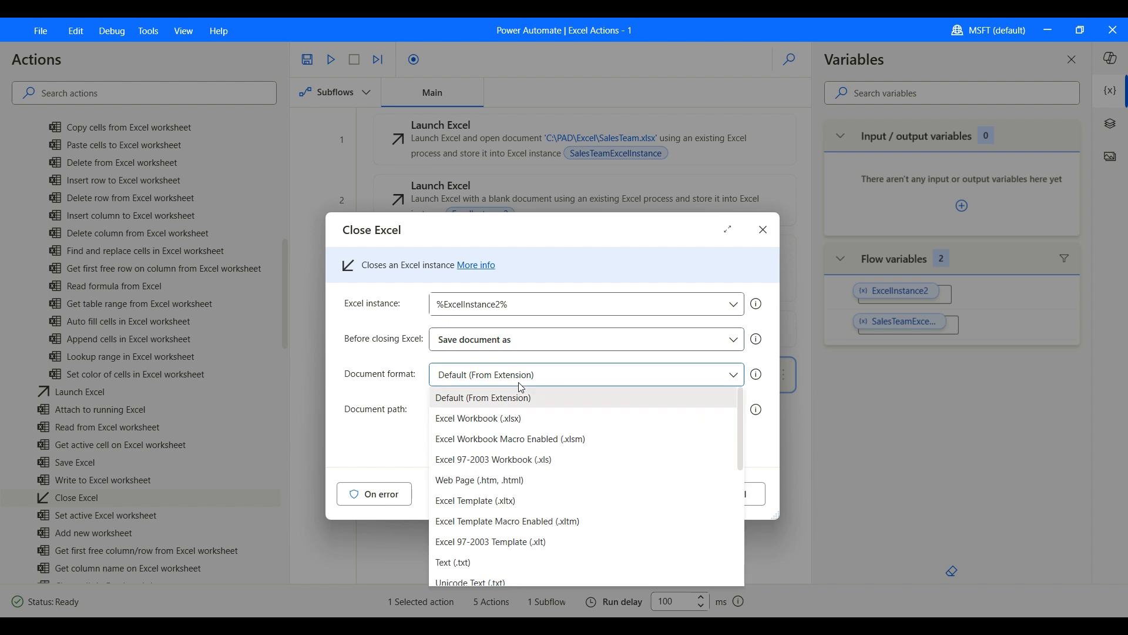
pyautogui.click(516, 419)
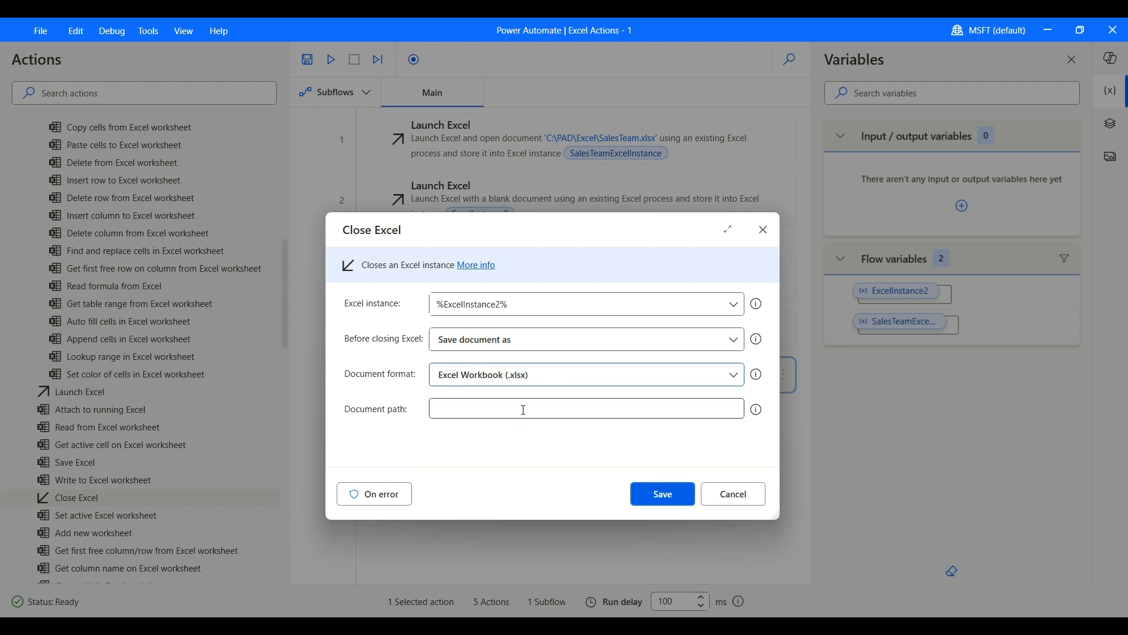
pyautogui.click(523, 409)
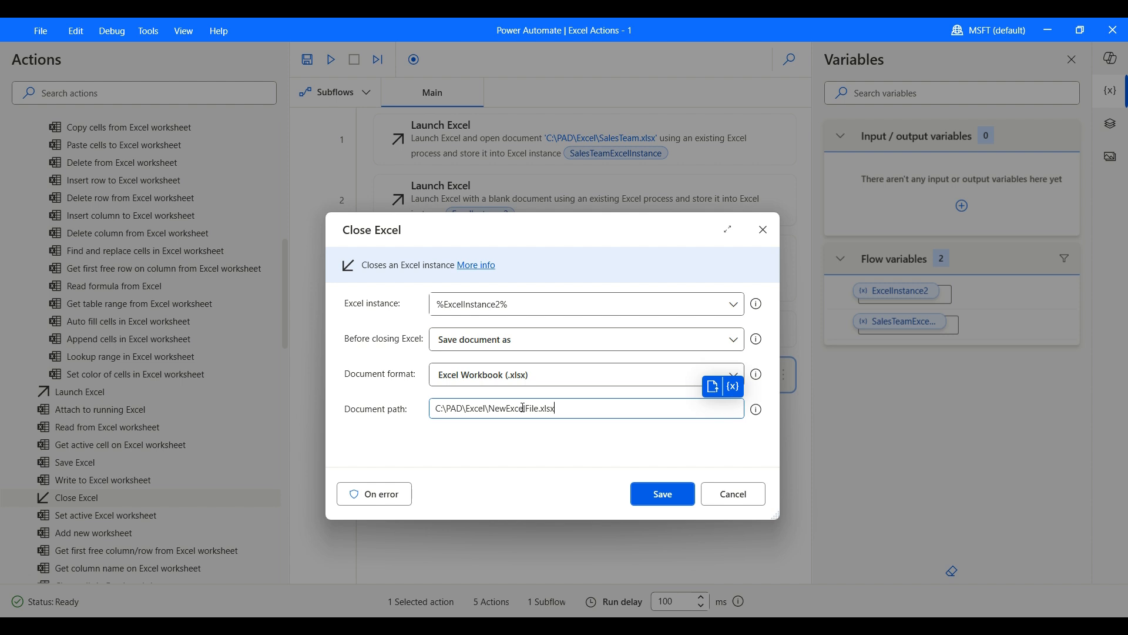
pyautogui.click(663, 494)
# Step: Run the flow and open NewExcelFile from the C:\PAD\Excel folder in File Explorer to check the copied worksheet
pyautogui.click(330, 61)
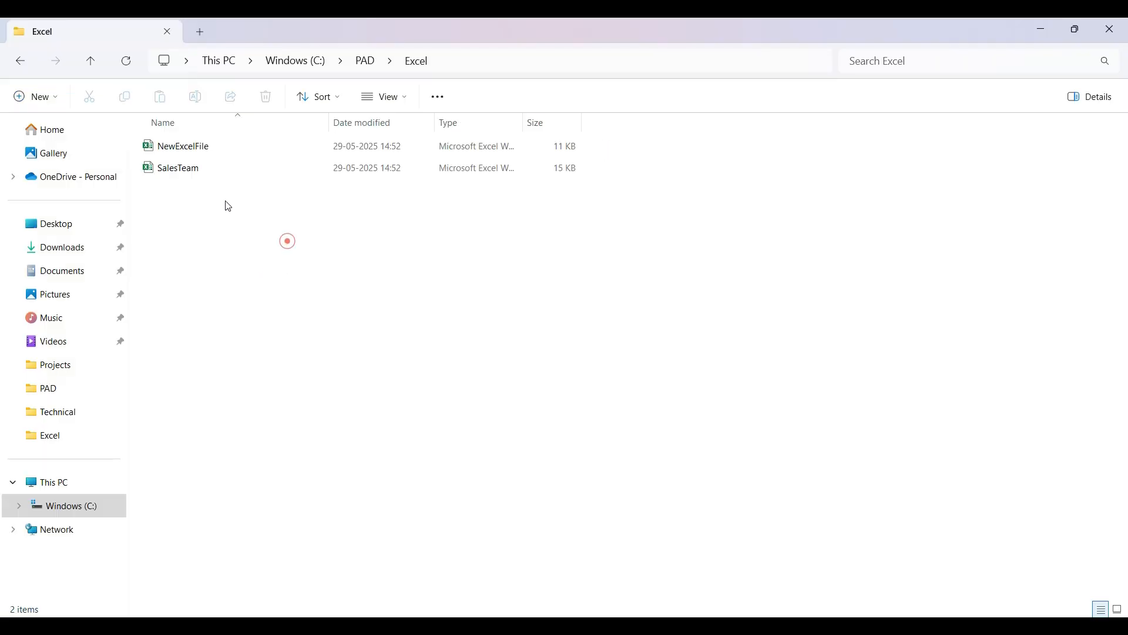
pyautogui.click(193, 150)
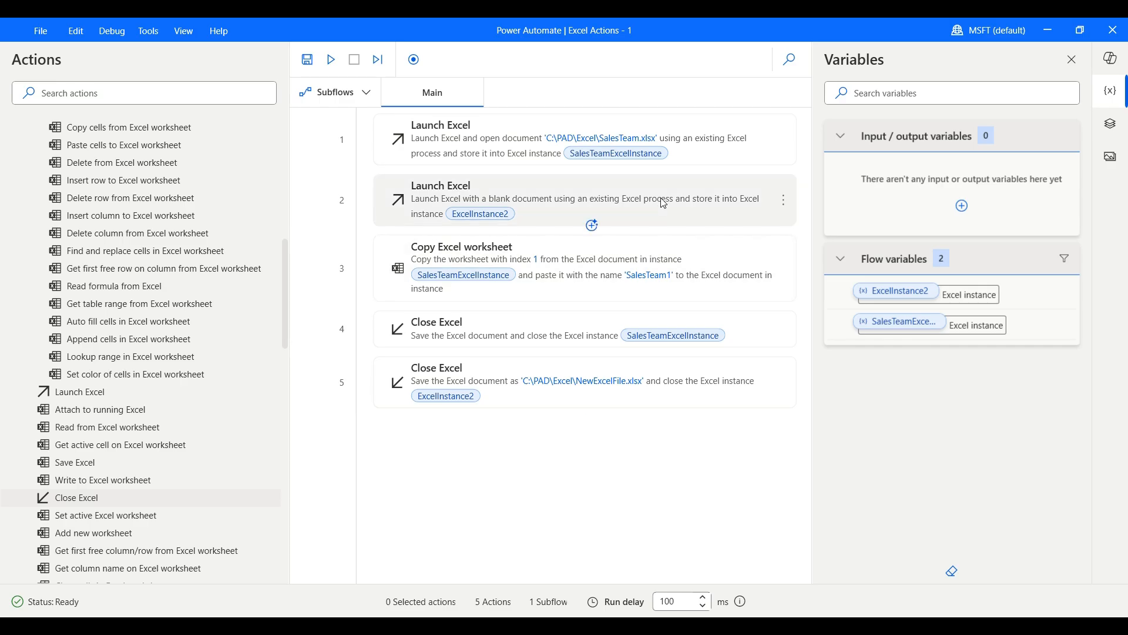
# Step: Delete the blank-document Launch Excel, the Copy Excel worksheet and the ExcelInstance2 Close Excel actions from the flow
pyautogui.rightClick(787, 198)
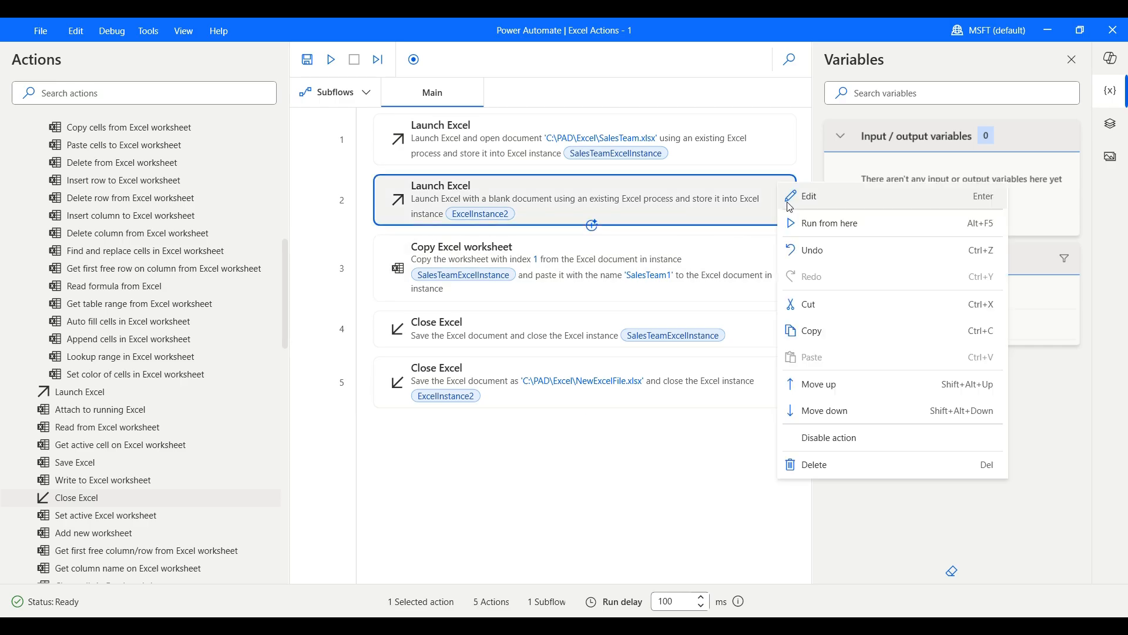
pyautogui.click(840, 467)
pyautogui.rightClick(788, 215)
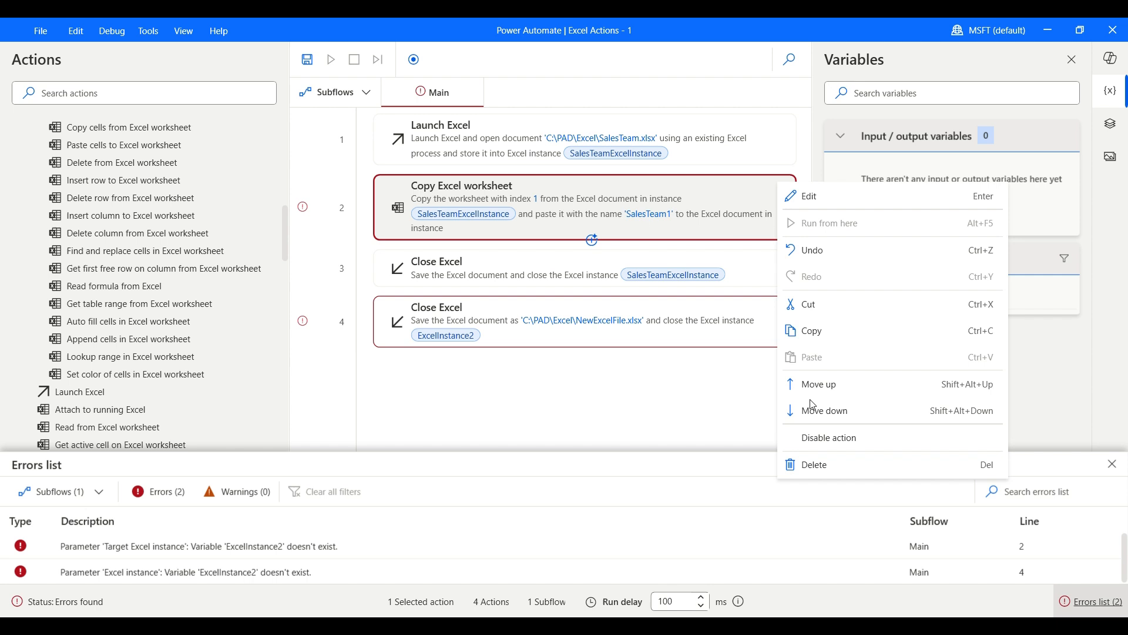
pyautogui.click(823, 465)
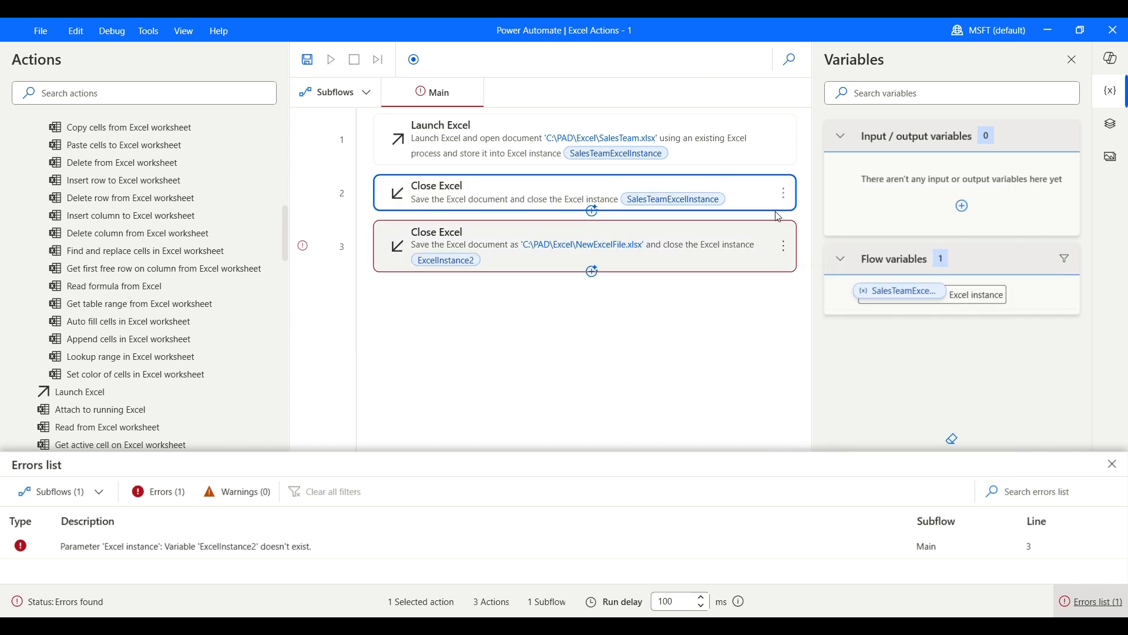
pyautogui.click(784, 247)
pyautogui.click(828, 508)
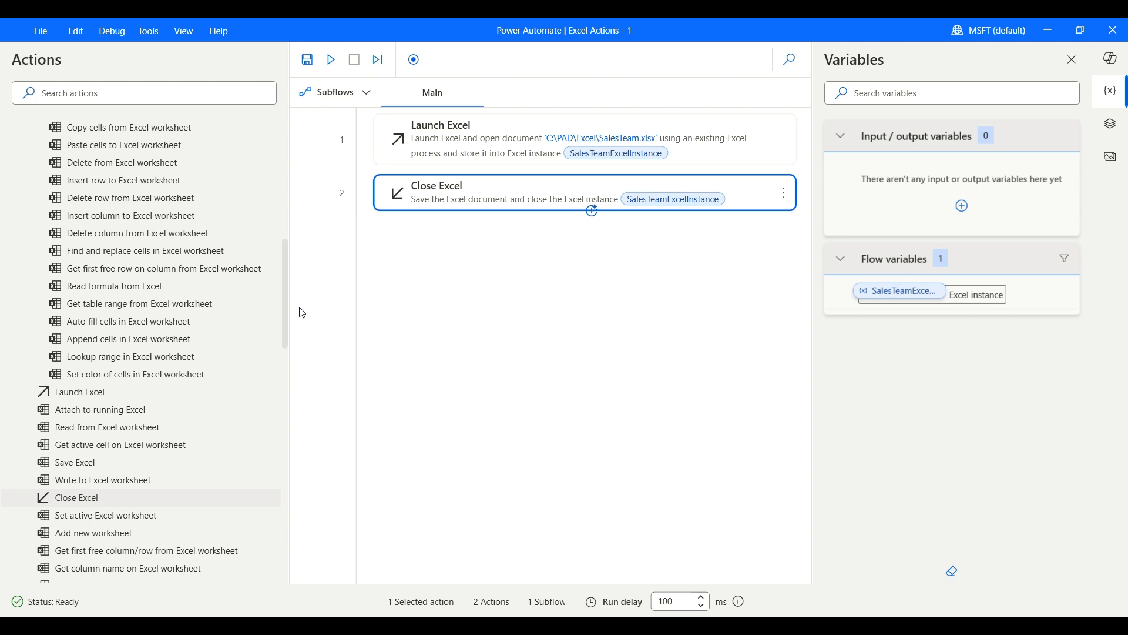
# Step: Add a Get column name on Excel worksheet action for column number 2 before Close Excel and run the flow
pyautogui.scroll(-1, 308, 341)
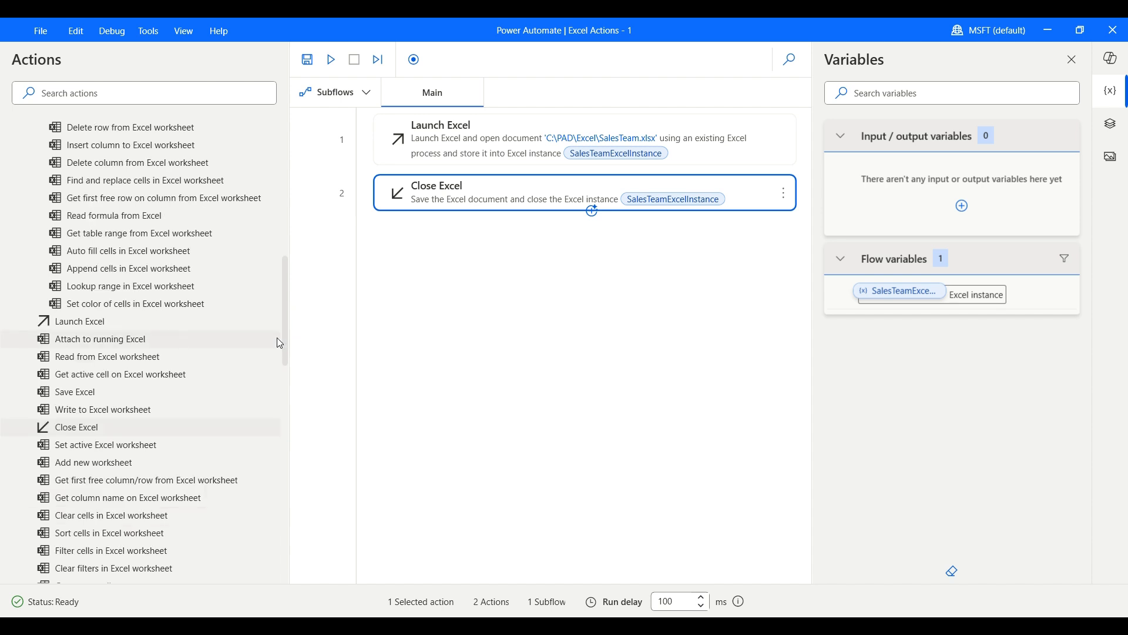
pyautogui.moveTo(157, 498); pyautogui.dragTo(441, 176)
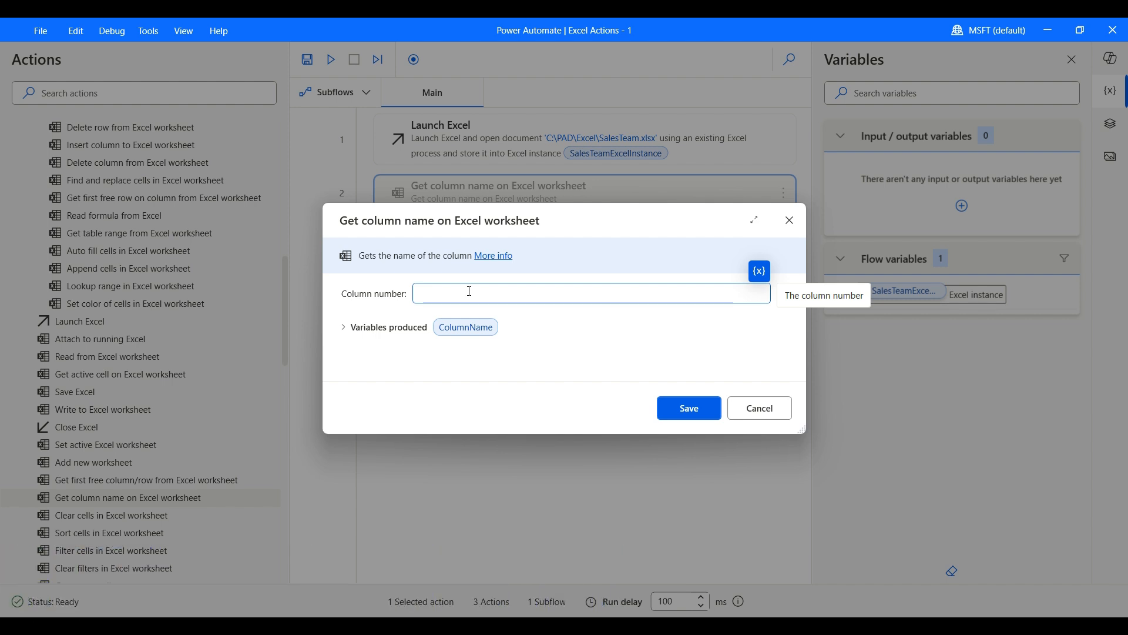
pyautogui.write('1')
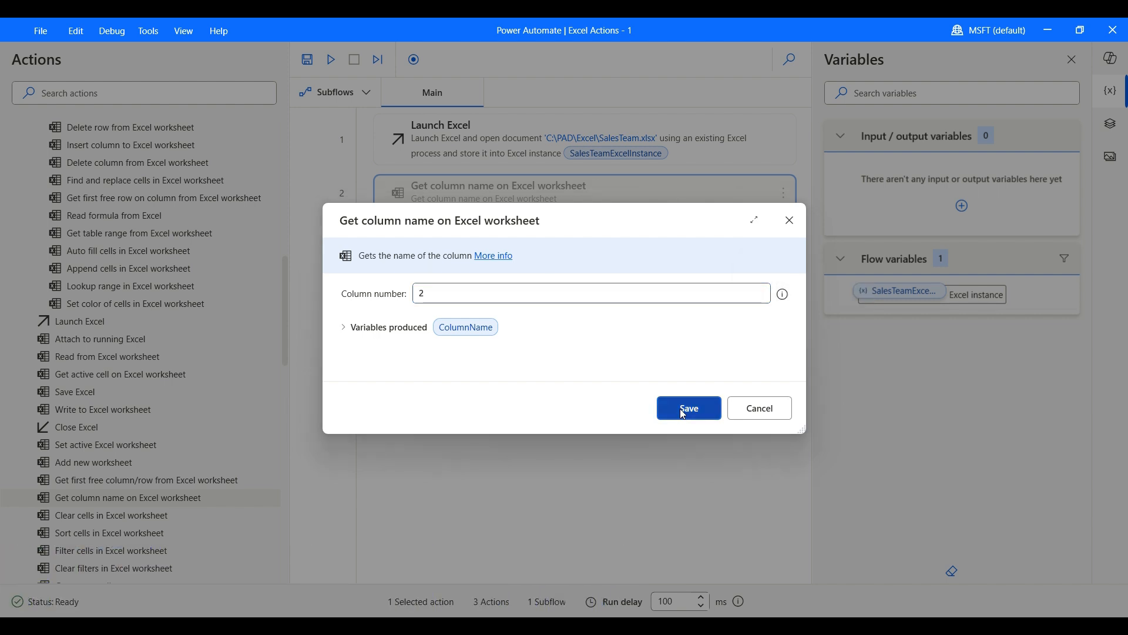
pyautogui.click(682, 408)
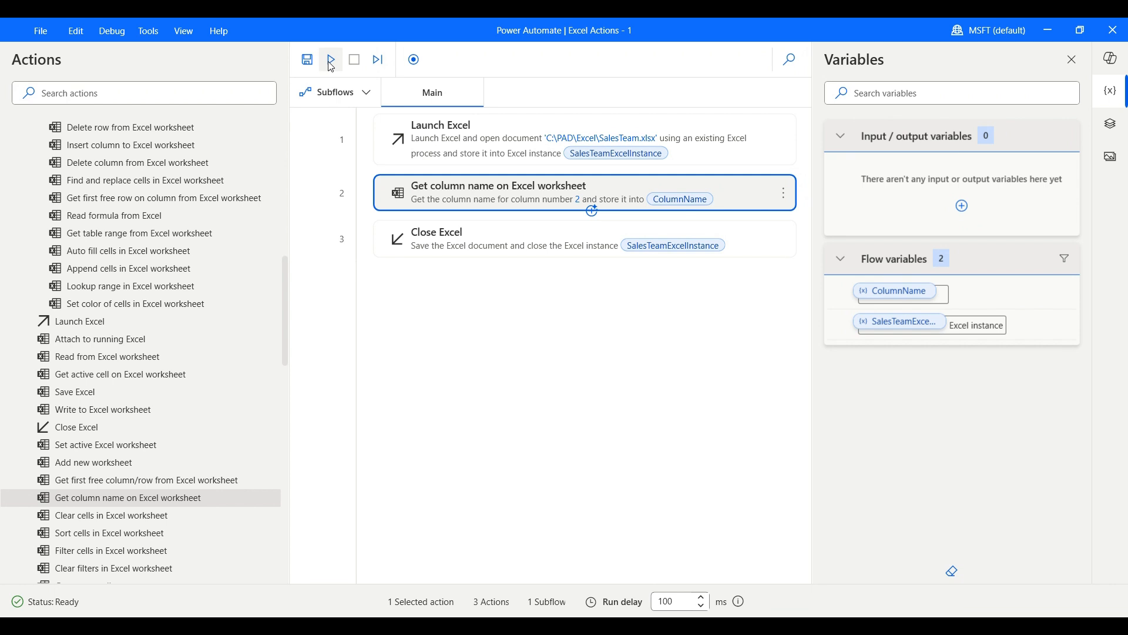
pyautogui.click(332, 61)
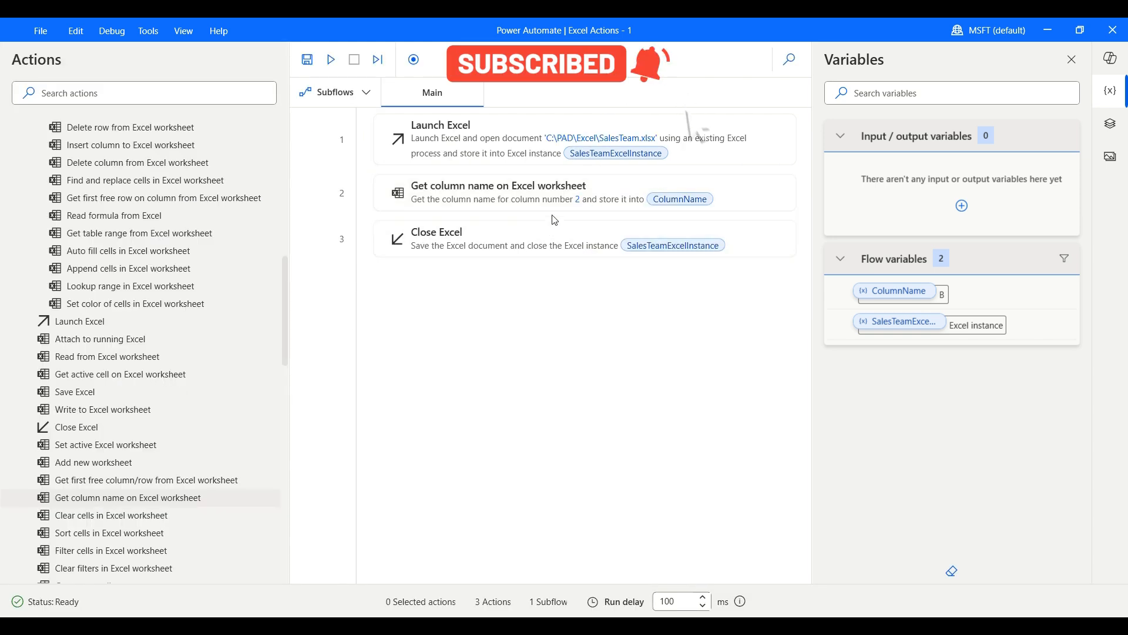
# Step: Change the column number in the Get column name action to 112 and run the flow again
pyautogui.click(793, 200)
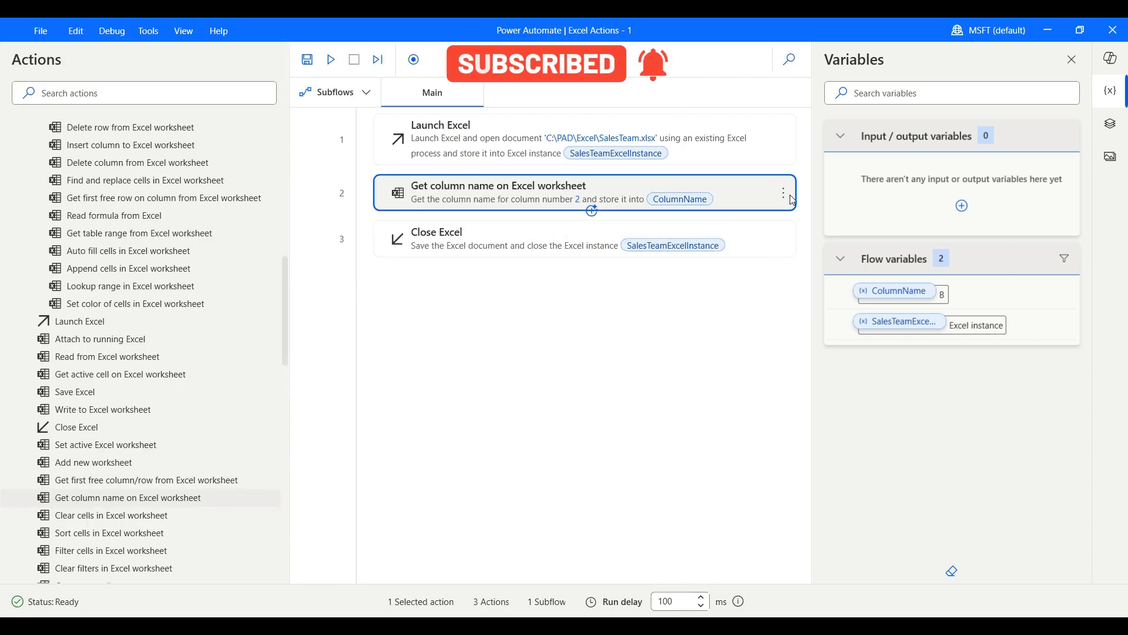
pyautogui.click(790, 196)
pyautogui.click(807, 198)
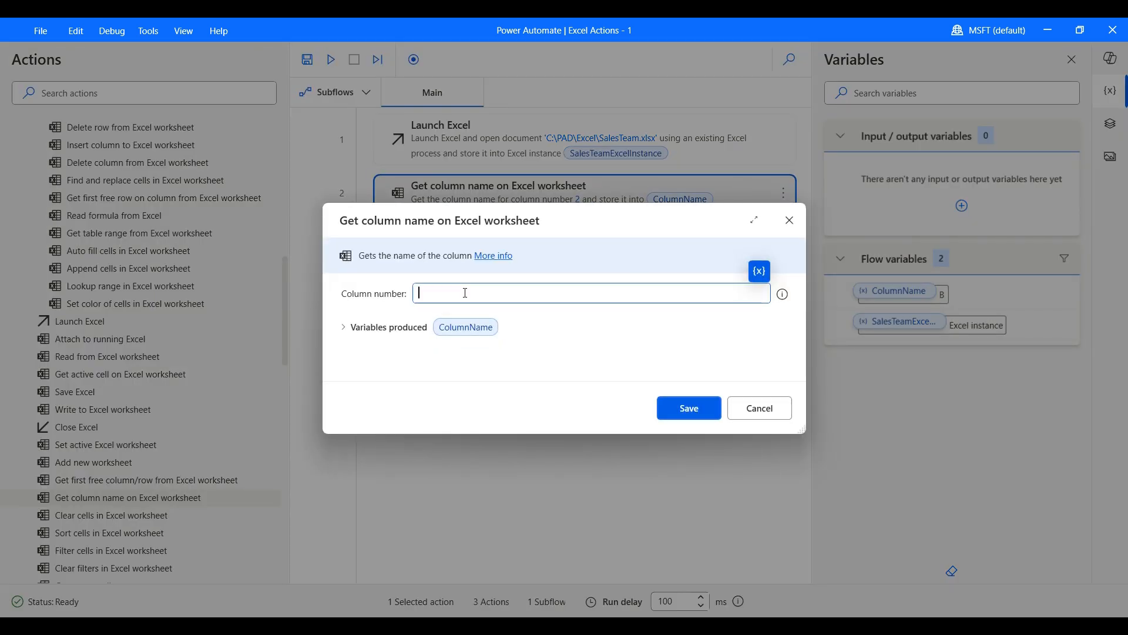
pyautogui.write('10')
pyautogui.click(679, 412)
pyautogui.press('F5')
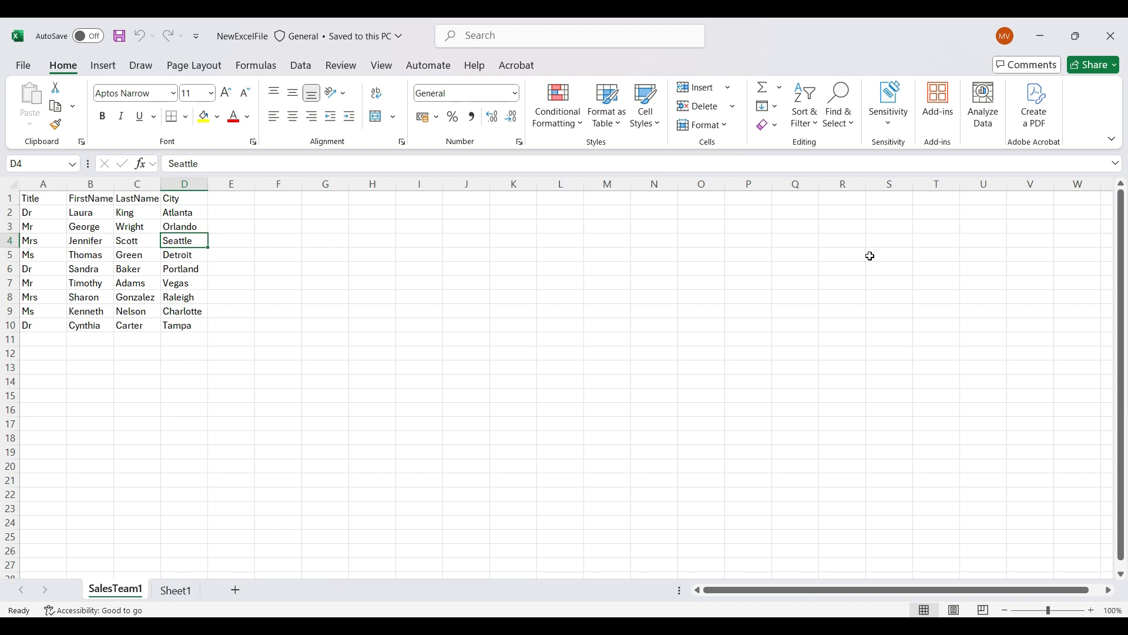
# Step: Jump to the last column of the SalesTeam1 sheet in the NewExcelFile workbook in Excel to check its column letters
pyautogui.hotkey('ctrl', 'Right')
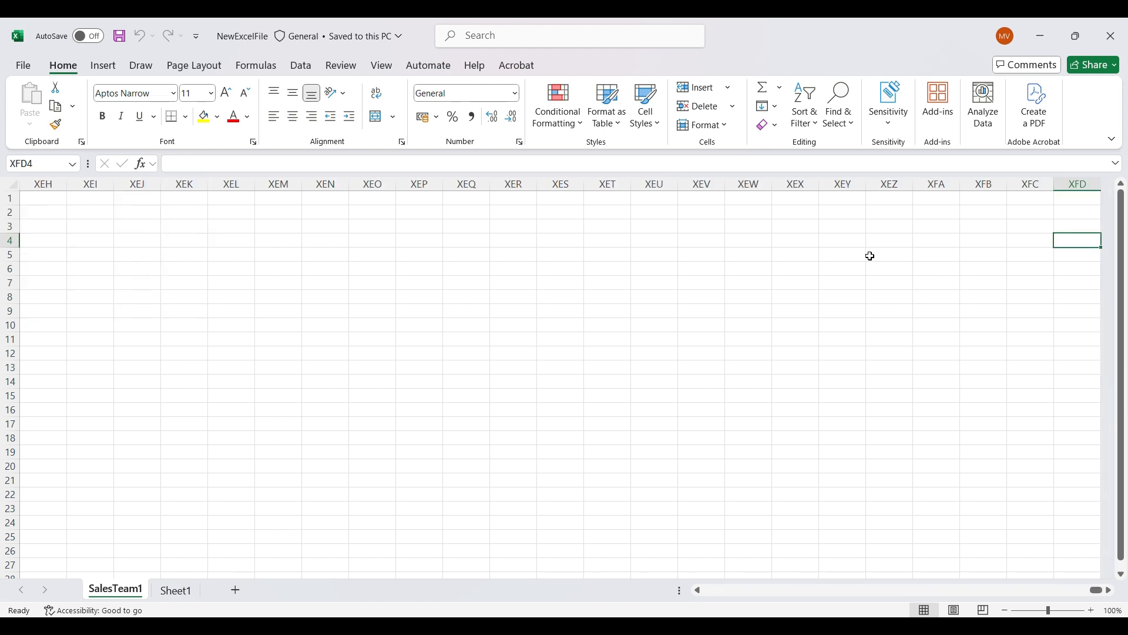
pyautogui.press('Up')
pyautogui.press('Up')
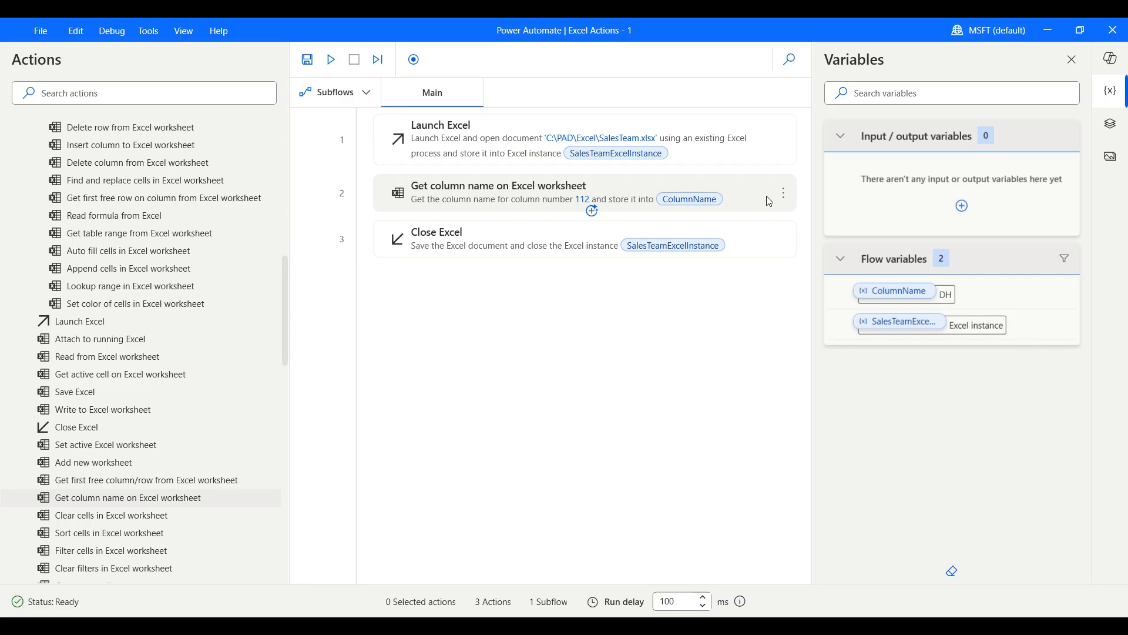
# Step: Replace the Get column name action with an Insert column to Excel worksheet action for column D, placed between Launch Excel and Close Excel
pyautogui.rightClick(786, 198)
pyautogui.click(823, 464)
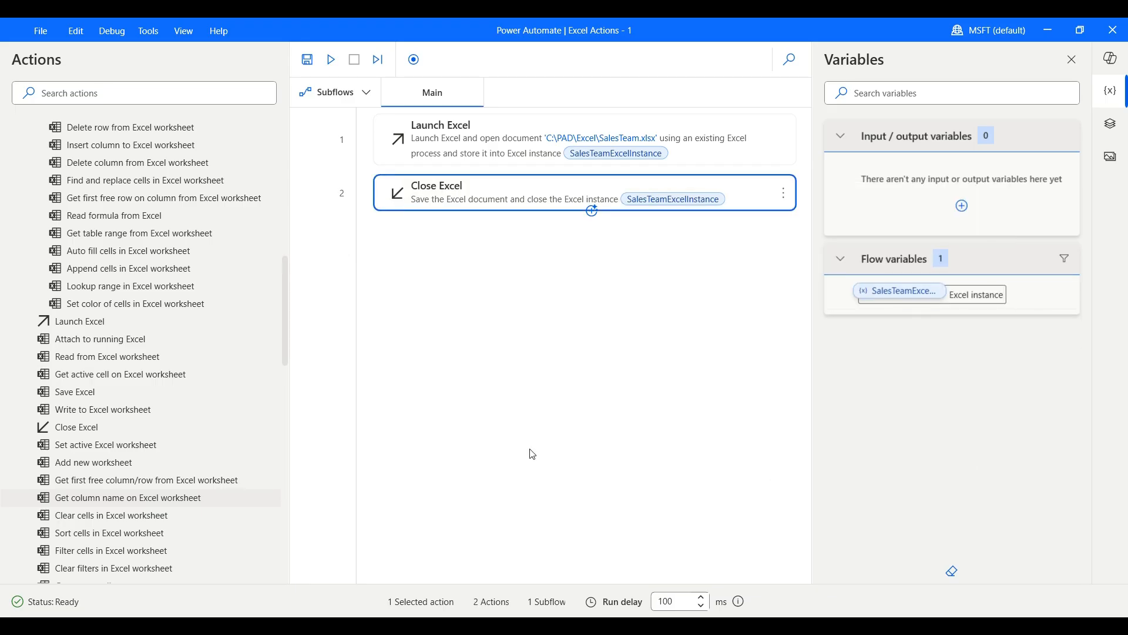
pyautogui.scroll(5, 161, 316)
pyautogui.scroll(2, 161, 315)
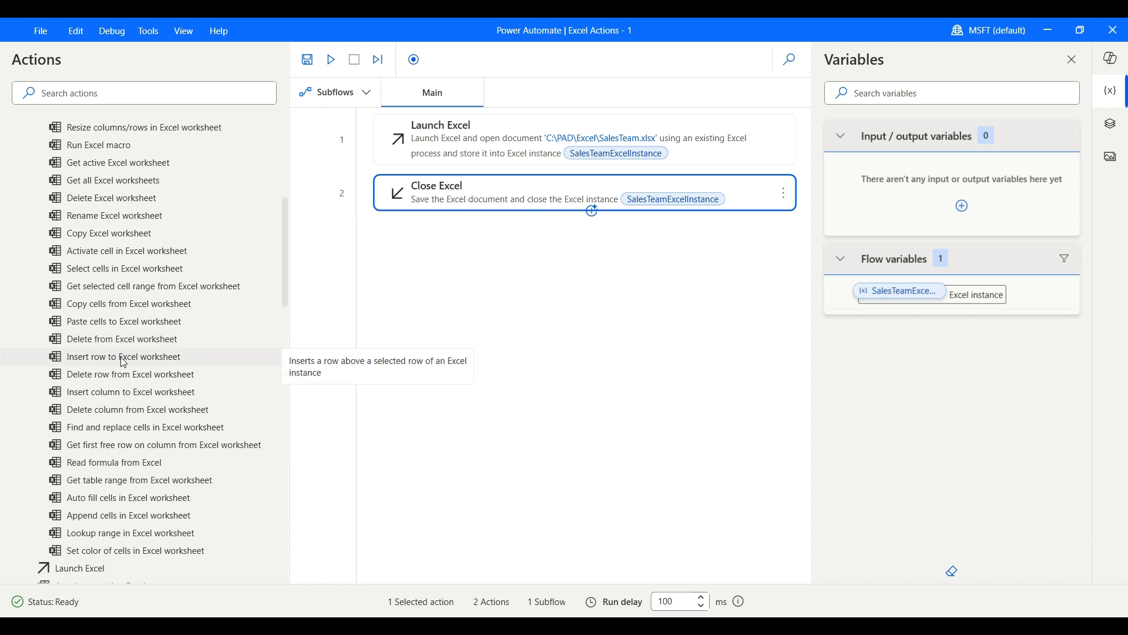
pyautogui.click(90, 395)
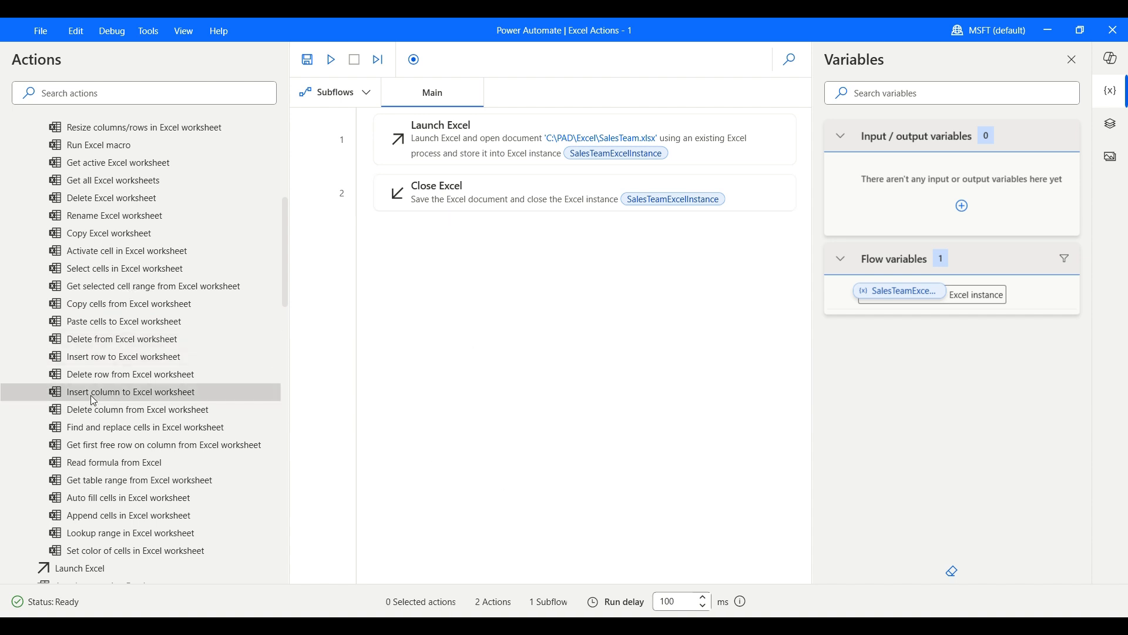
pyautogui.moveTo(98, 400); pyautogui.dragTo(488, 170)
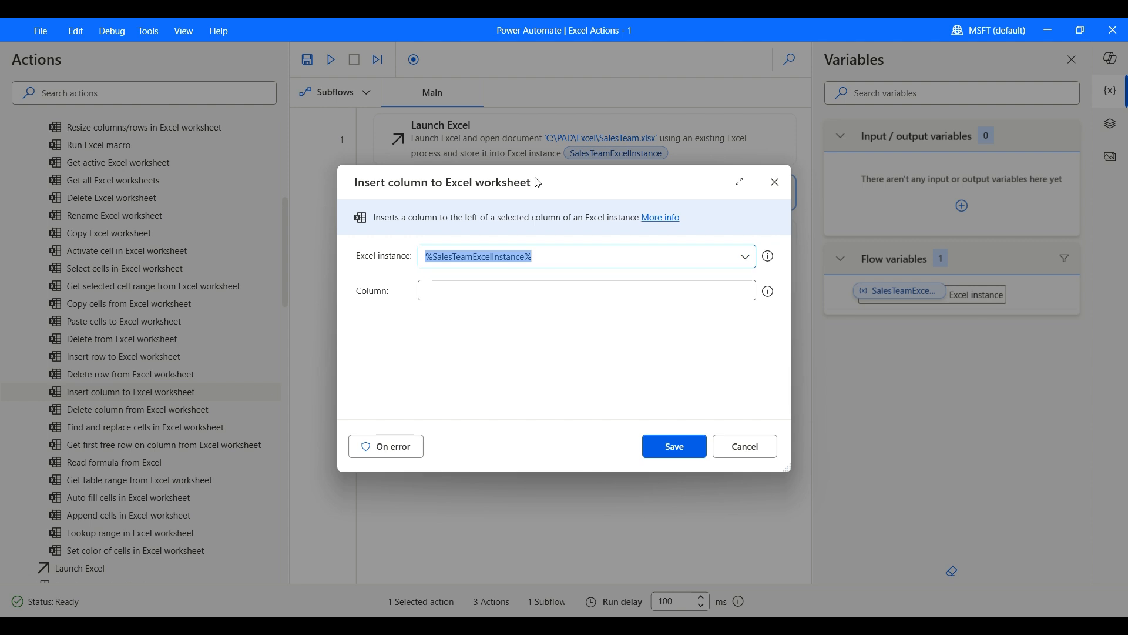
pyautogui.moveTo(537, 181); pyautogui.dragTo(544, 218)
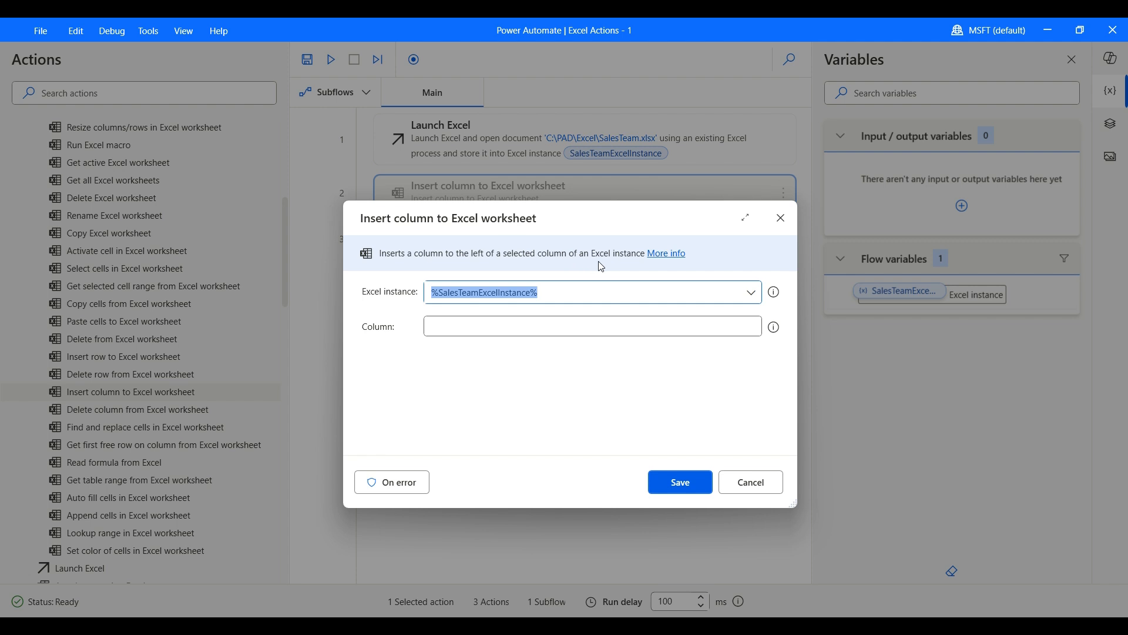
pyautogui.click(591, 329)
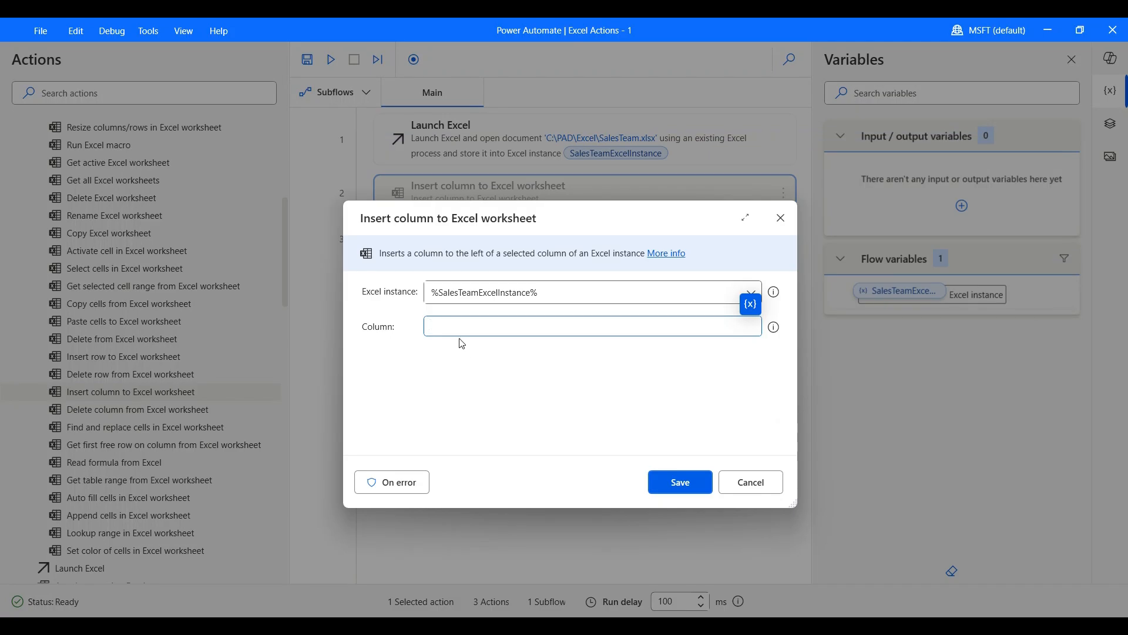
pyautogui.press('capslock')
pyautogui.write('D')
pyautogui.press('capslock')
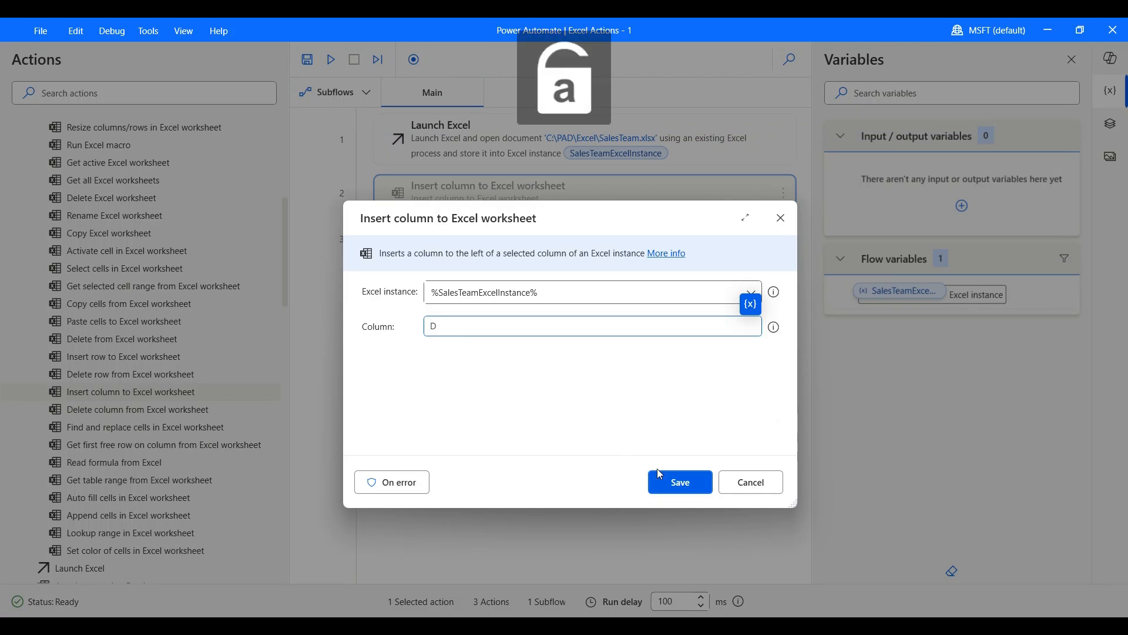
pyautogui.click(675, 481)
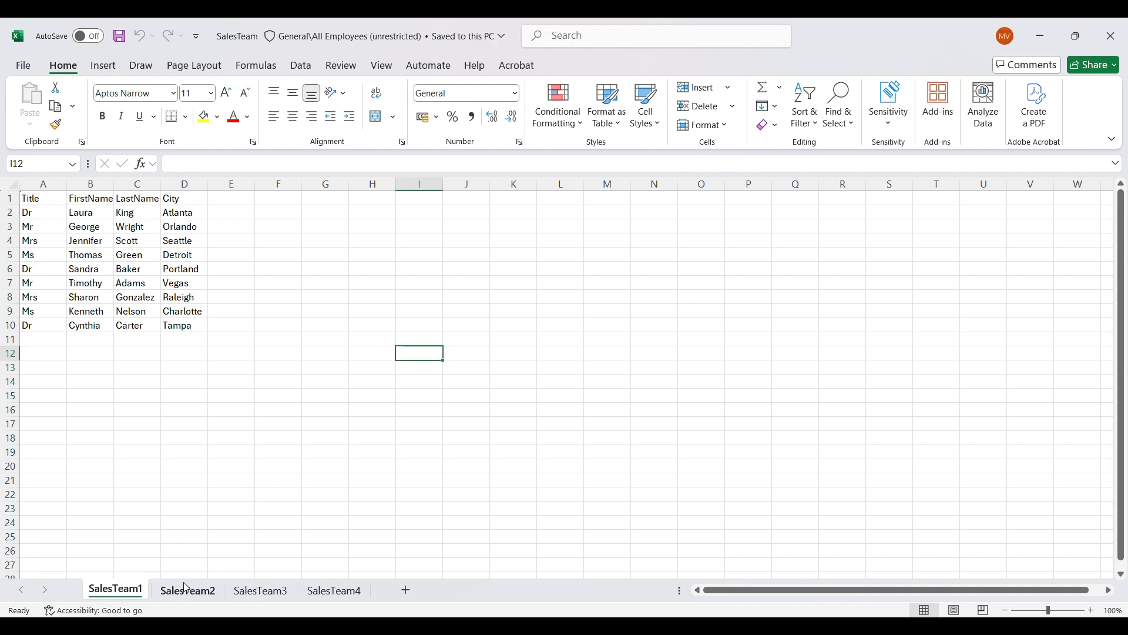
# Step: Look over the sheets of the SalesTeam workbook in Excel, close the workbook and return to Power Automate
pyautogui.click(186, 587)
pyautogui.click(145, 596)
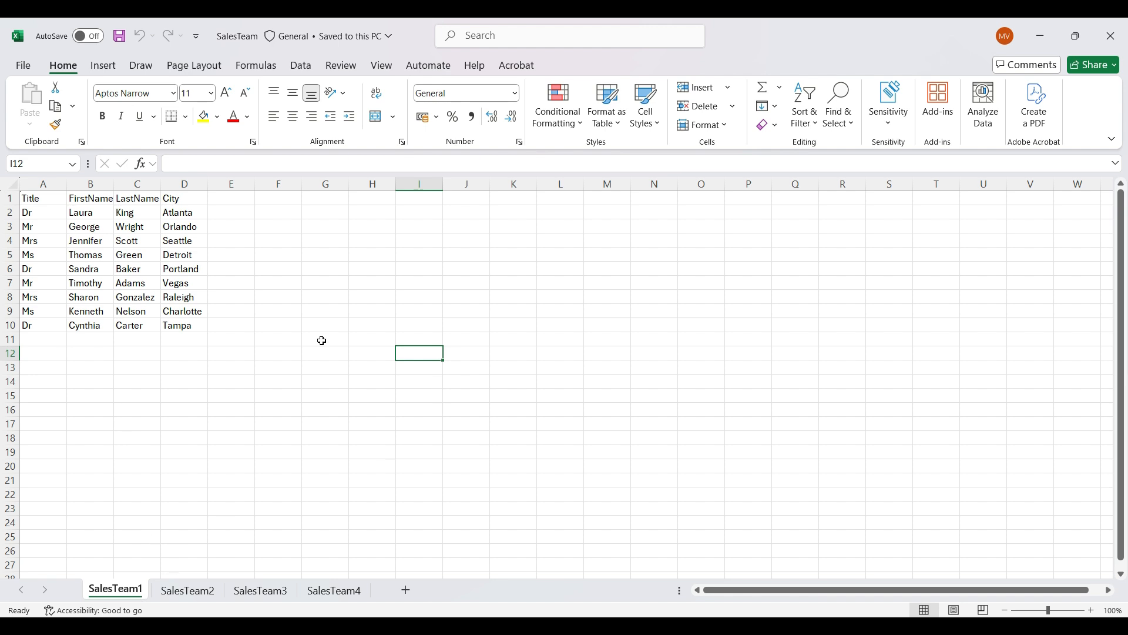
pyautogui.click(1112, 48)
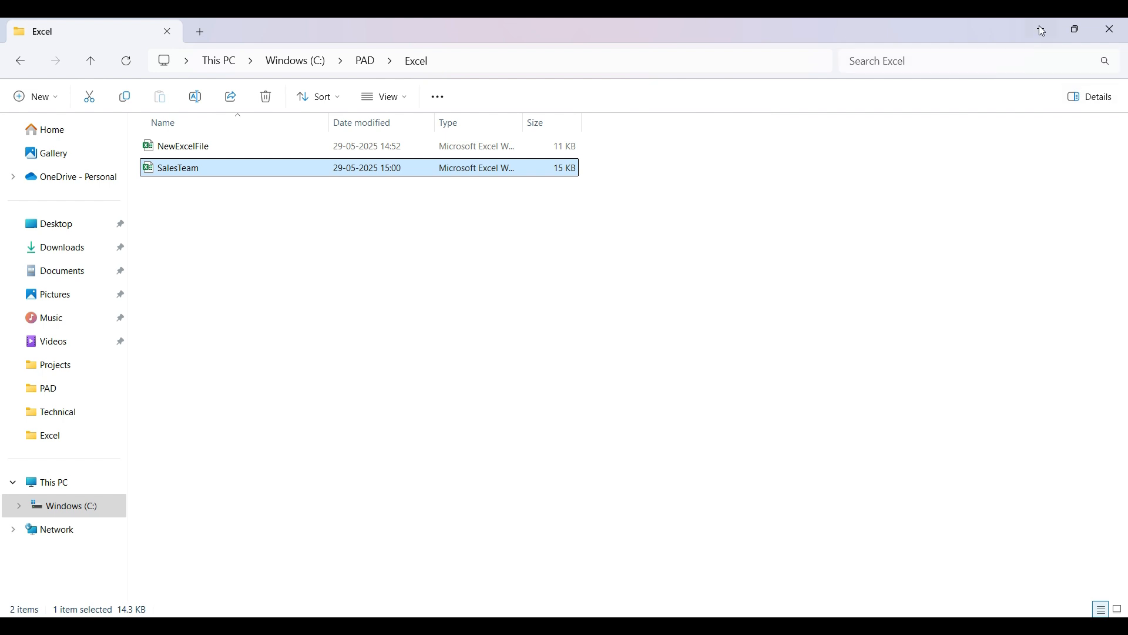
pyautogui.click(1043, 31)
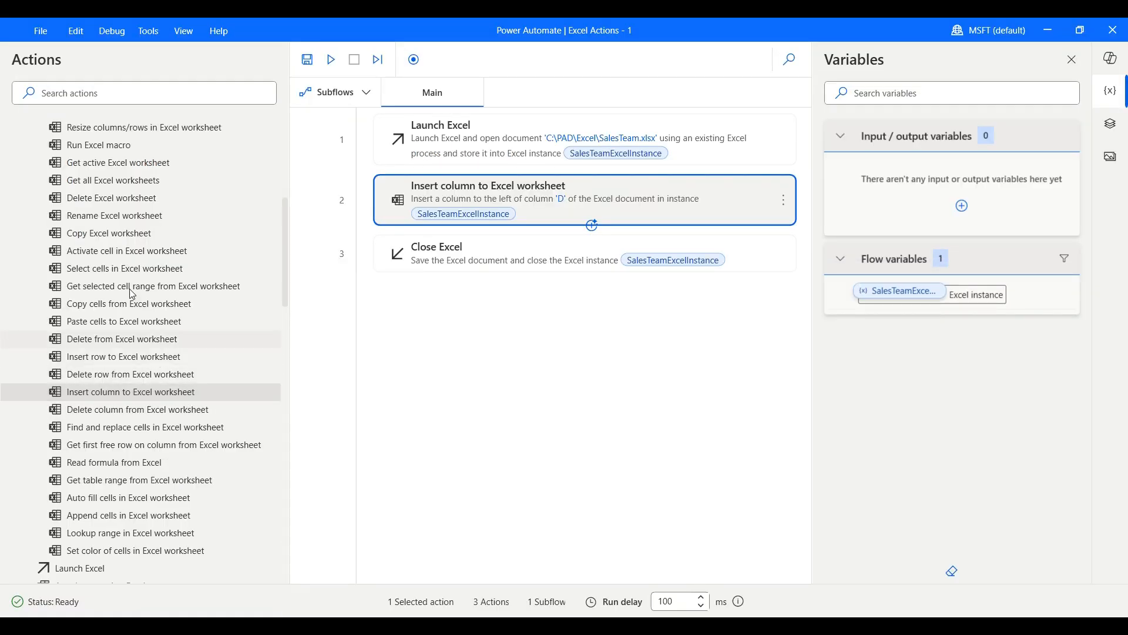
# Step: Add a Set active Excel worksheet action with worksheet index 1 after Launch Excel and run the flow
pyautogui.scroll(-3, 148, 296)
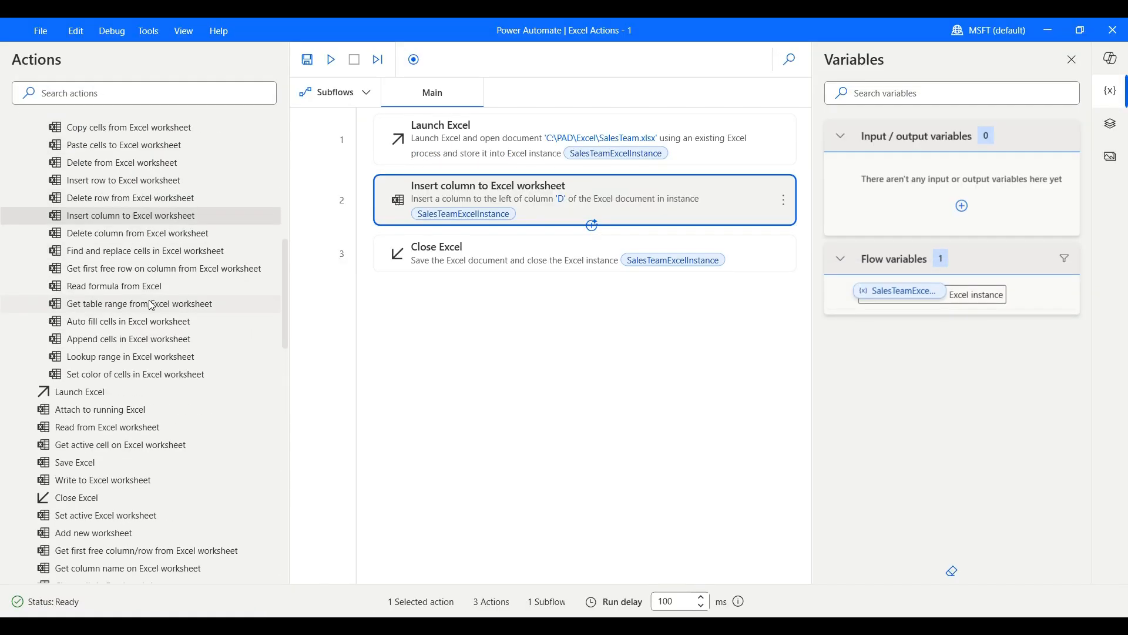
pyautogui.scroll(-1, 152, 306)
pyautogui.moveTo(115, 481); pyautogui.dragTo(512, 174)
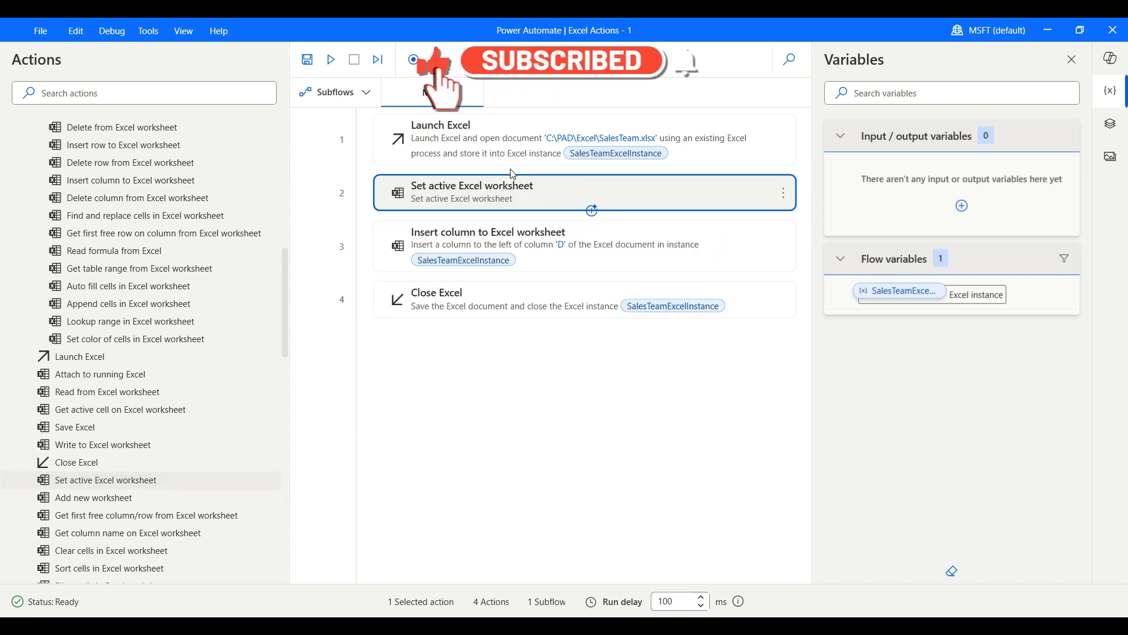
pyautogui.click(517, 295)
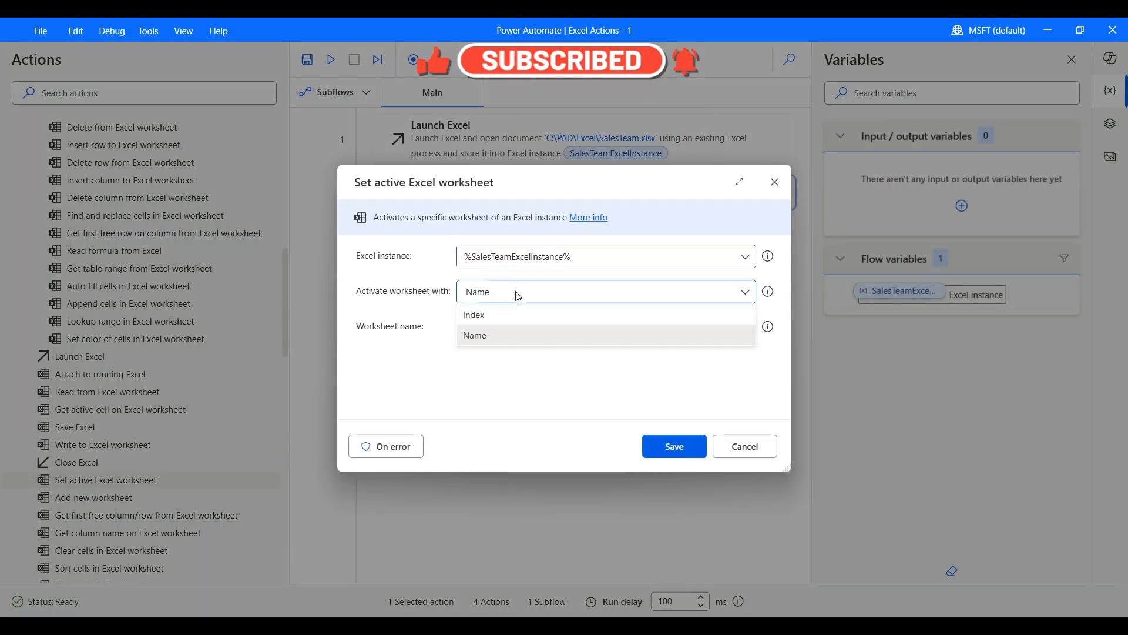
pyautogui.click(505, 317)
pyautogui.click(503, 332)
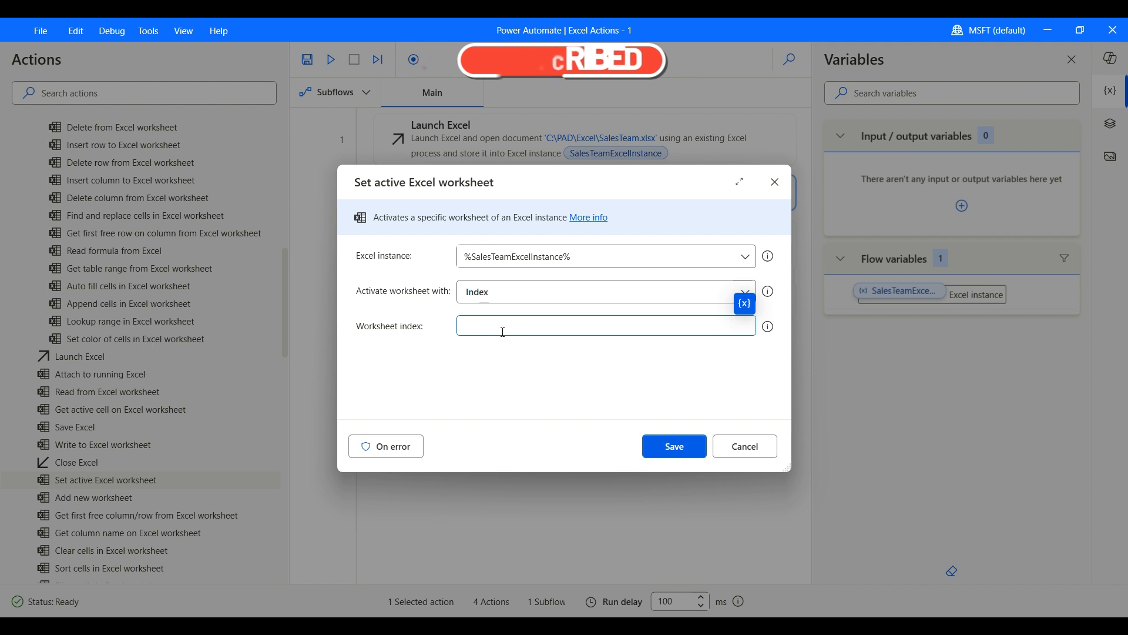
pyautogui.write('1')
pyautogui.click(683, 447)
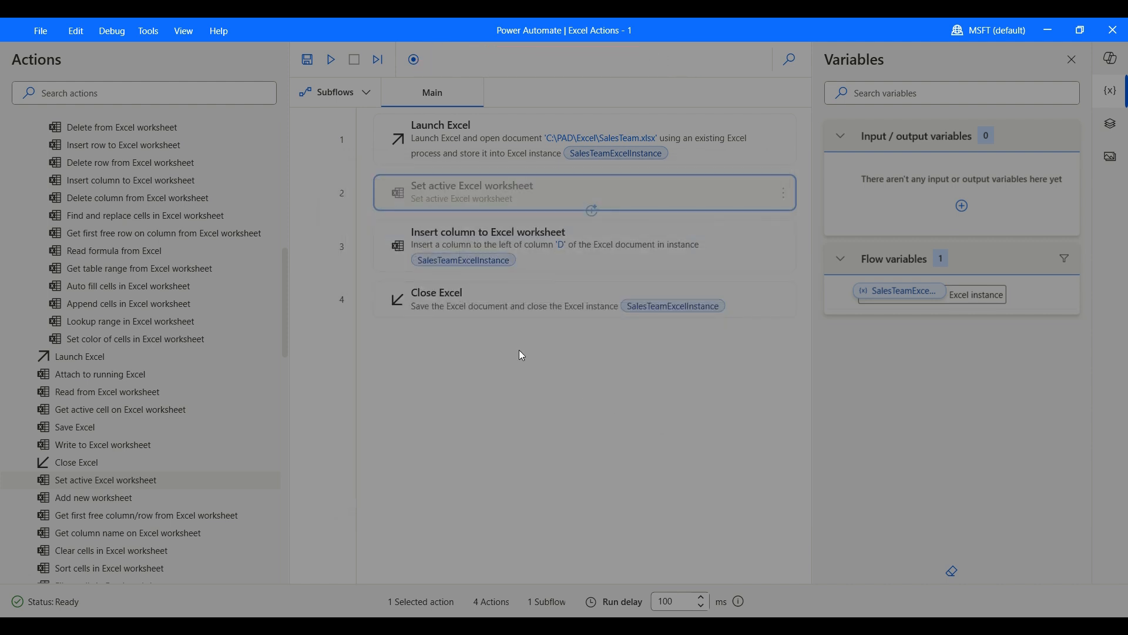
pyautogui.click(331, 60)
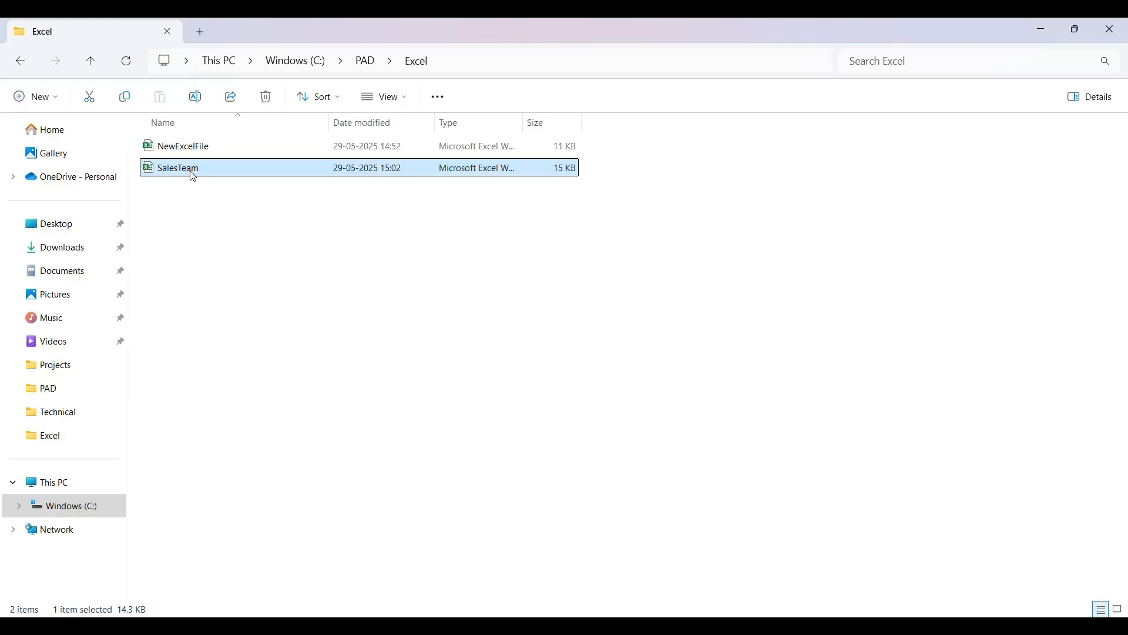
# Step: Open the SalesTeam workbook from the Excel folder to check column D on SalesTeam1, then close it and return to the flow
pyautogui.click(189, 169)
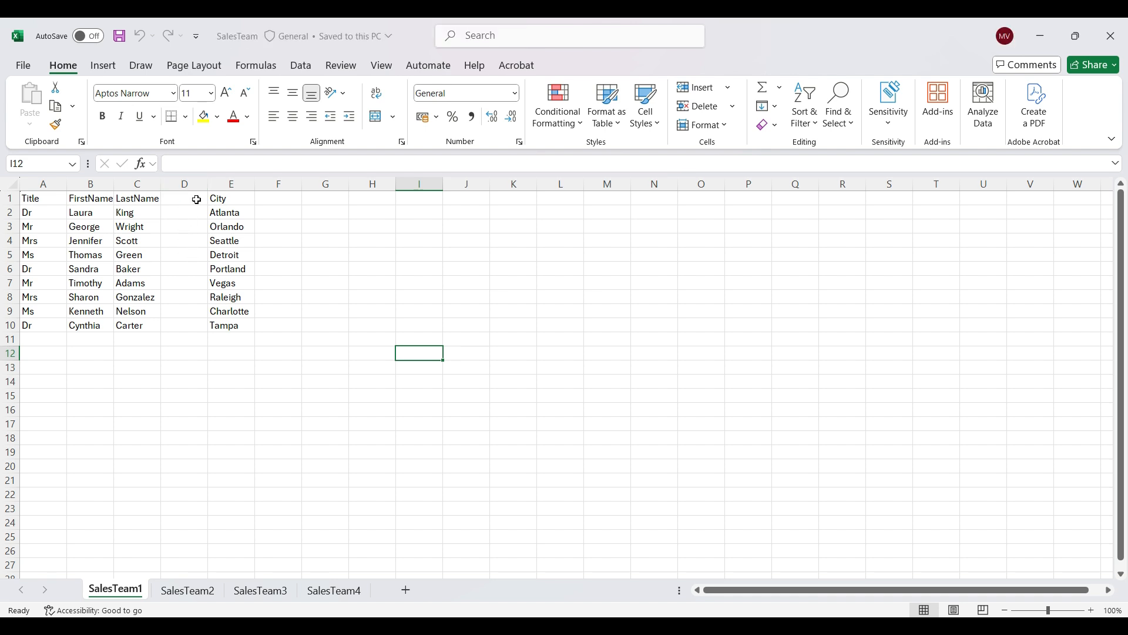
pyautogui.click(1108, 47)
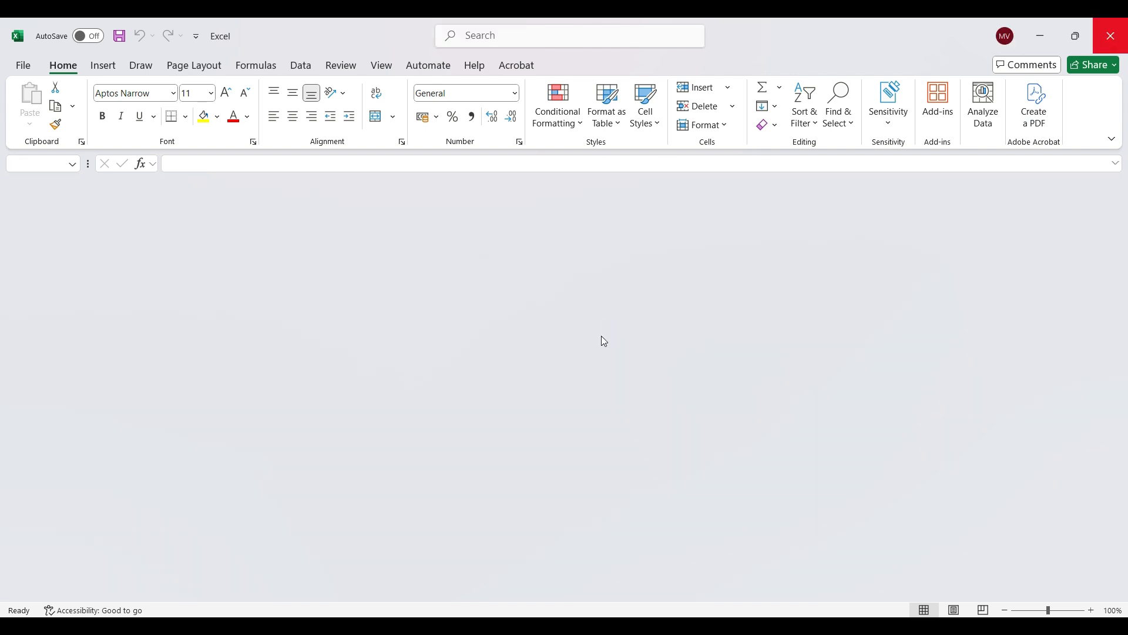
pyautogui.click(1040, 24)
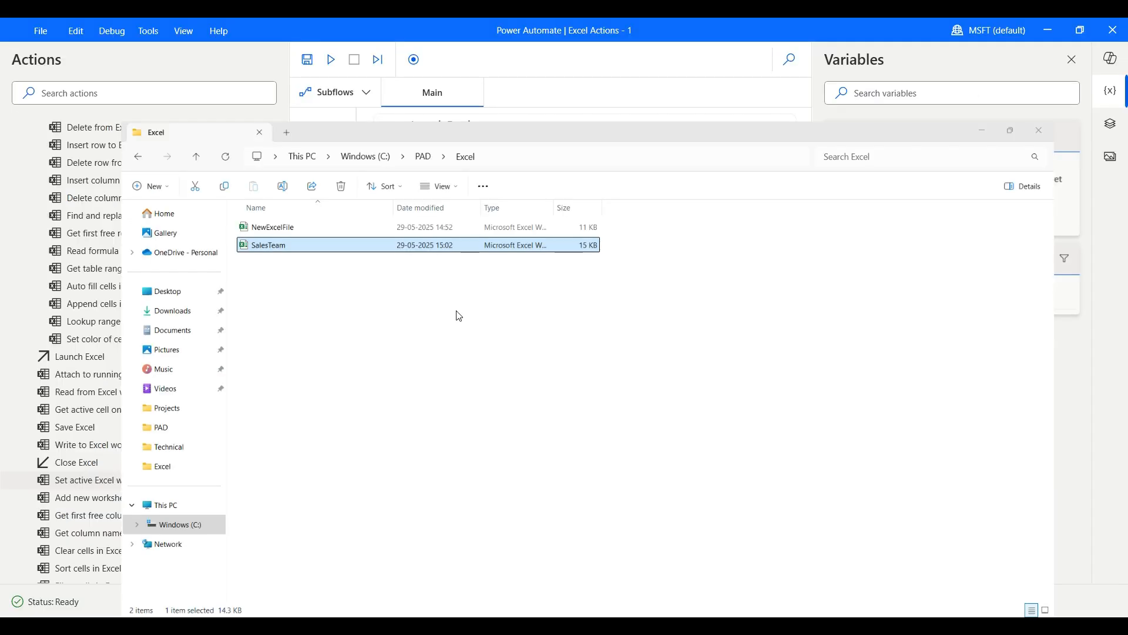
# Step: Replace the Insert column action with a Delete column from Excel worksheet action for column D, placed before Close Excel
pyautogui.click(785, 247)
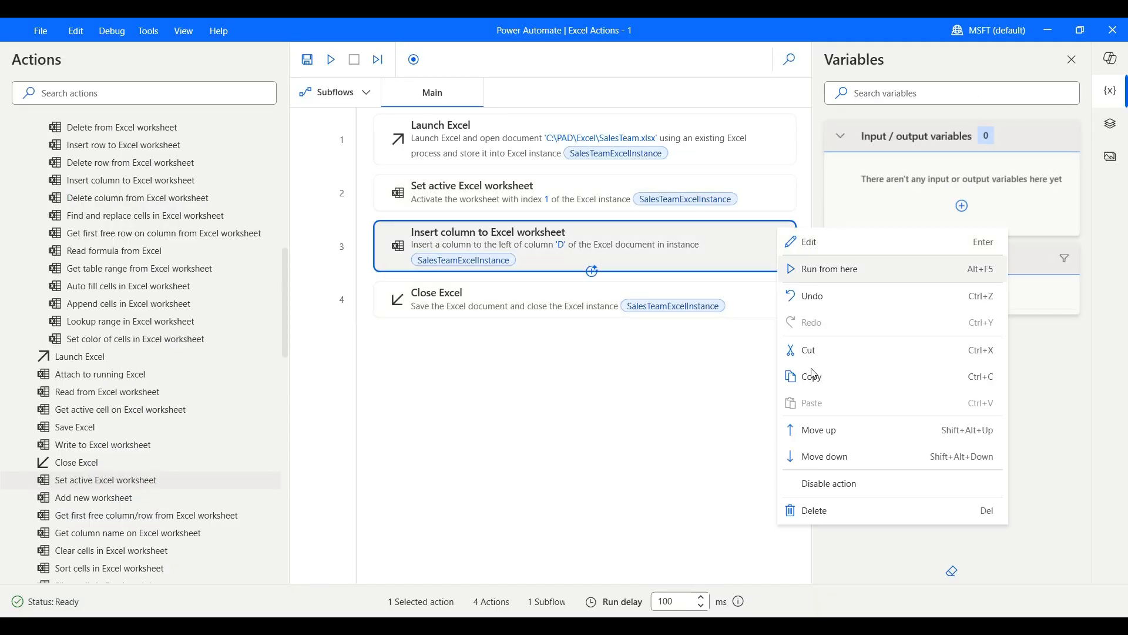
pyautogui.click(814, 508)
pyautogui.scroll(3, 199, 394)
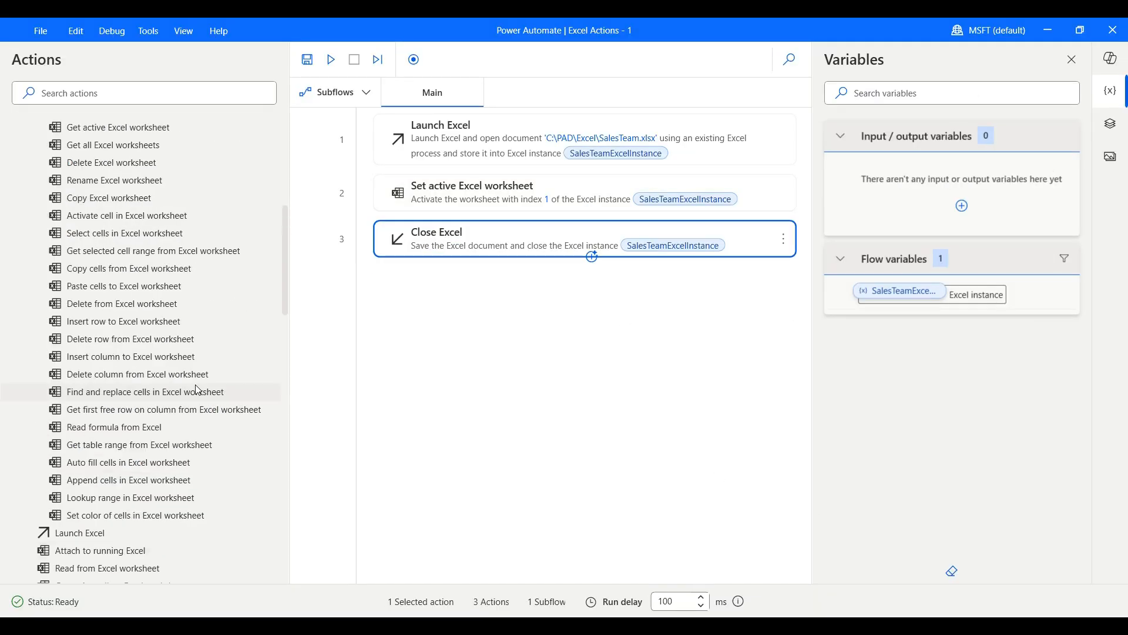
pyautogui.moveTo(136, 381); pyautogui.dragTo(444, 218)
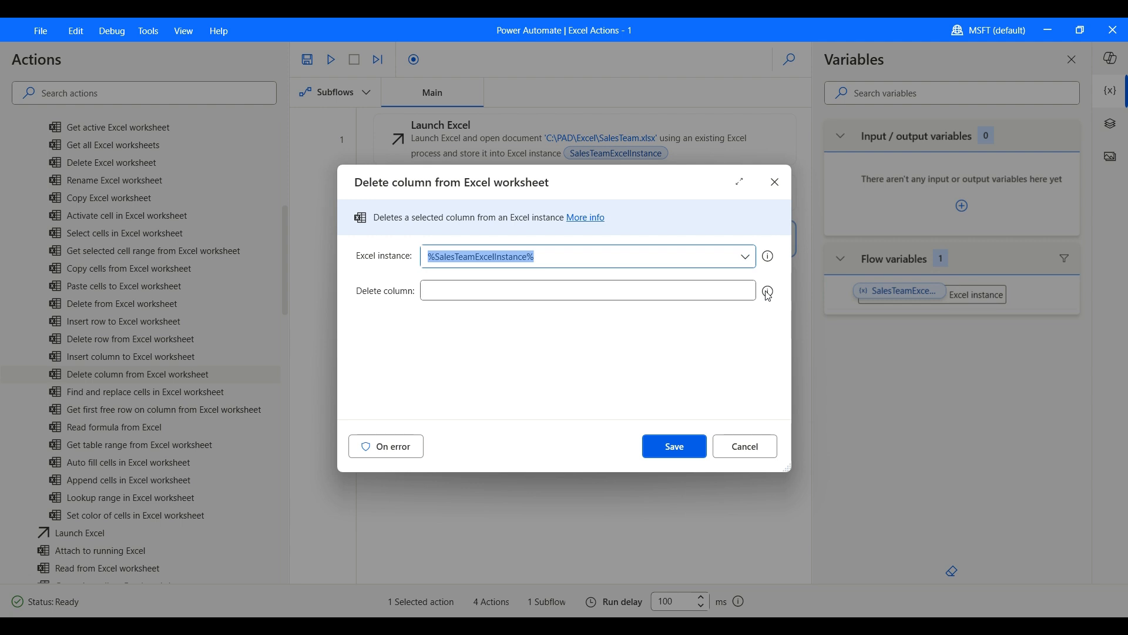
pyautogui.moveTo(768, 293)
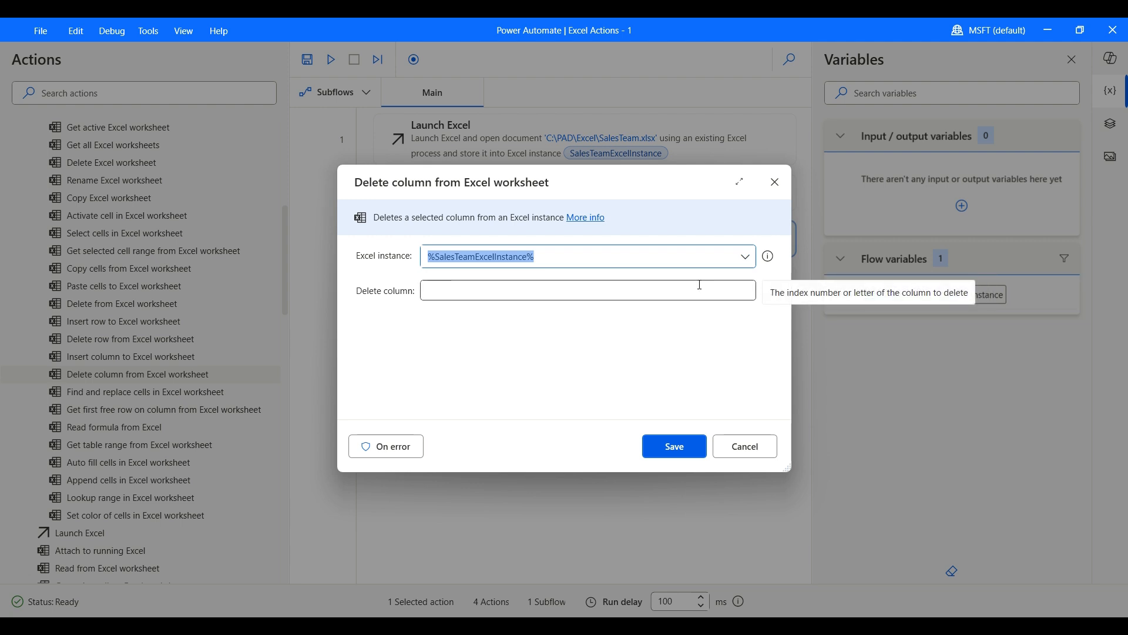
pyautogui.click(517, 290)
pyautogui.press('capslock')
pyautogui.write('D')
pyautogui.press('capslock')
pyautogui.hotkey('alt', 'Tab')
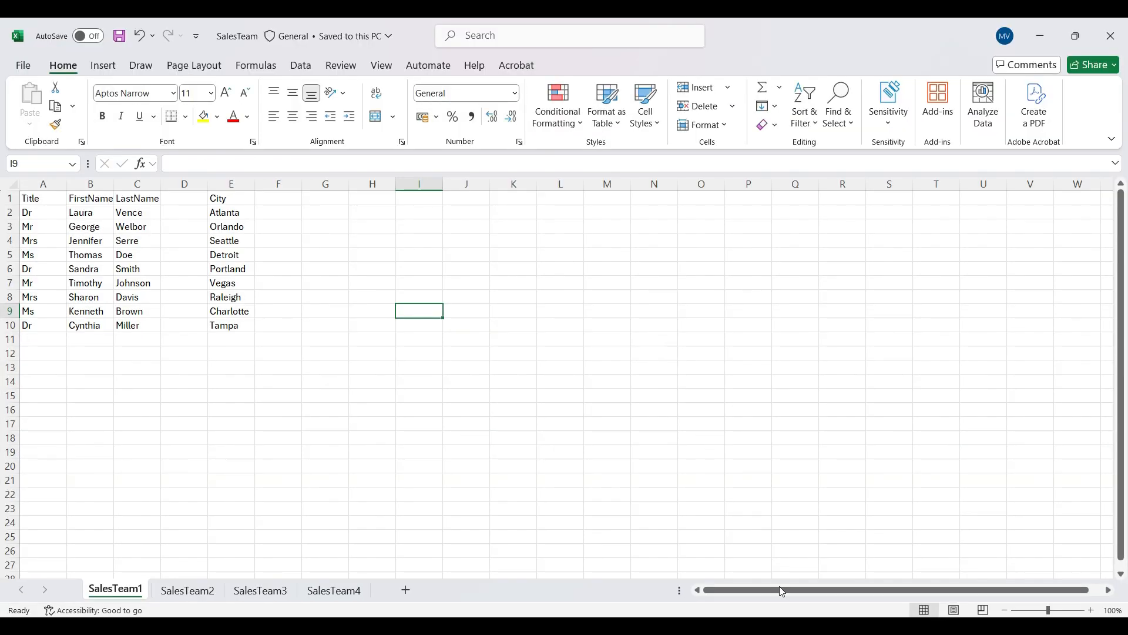
pyautogui.hotkey('alt', 'Tab')
pyautogui.click(675, 449)
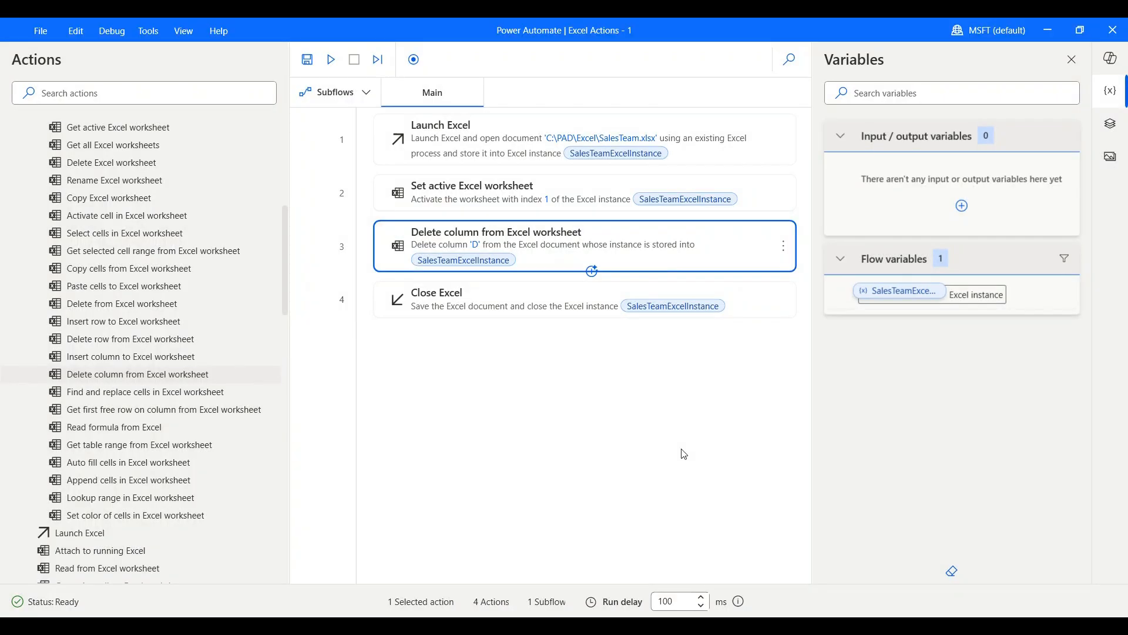
# Step: Run the flow and check column D on the SalesTeam1 sheet of the SalesTeam workbook in Excel before returning to Power Automate
pyautogui.press('F5')
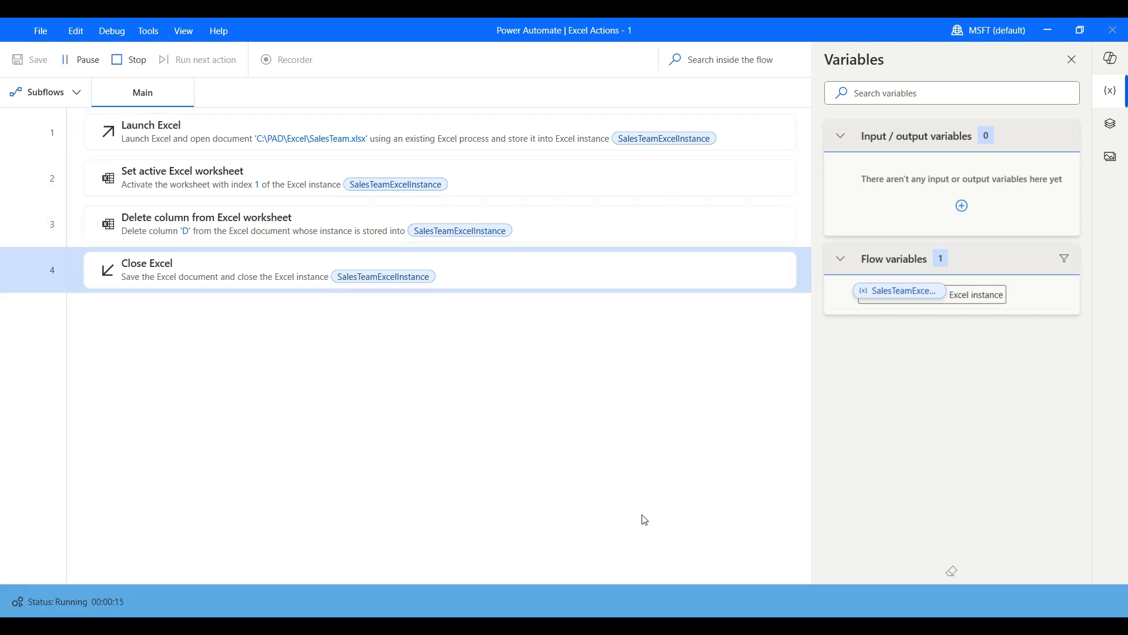
pyautogui.hotkey('alt', 'Tab')
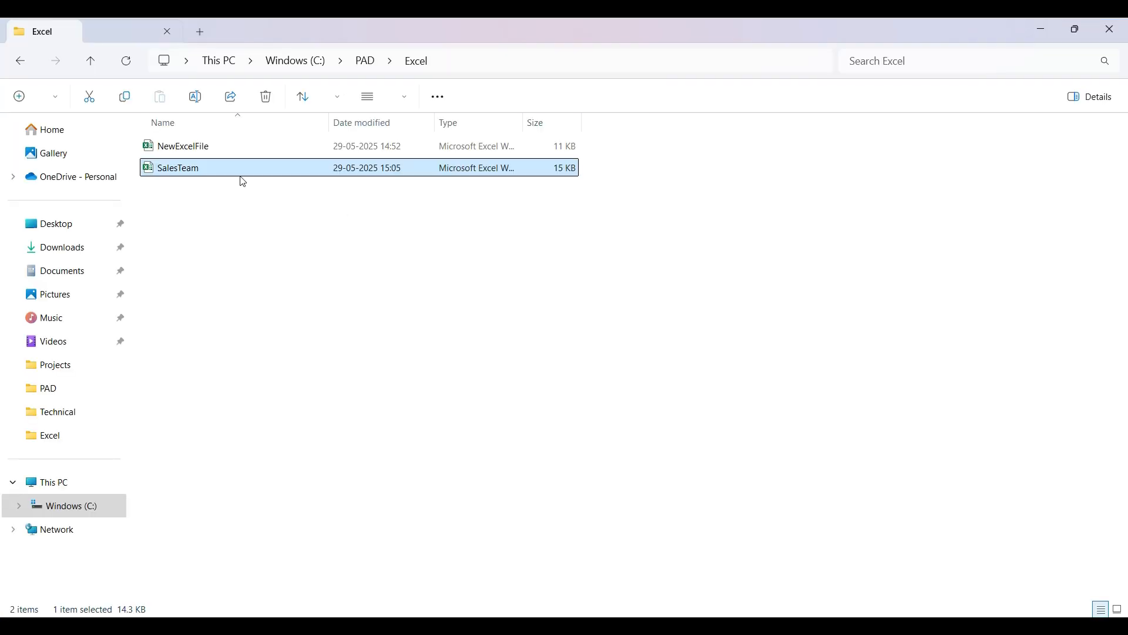
pyautogui.doubleClick(236, 170)
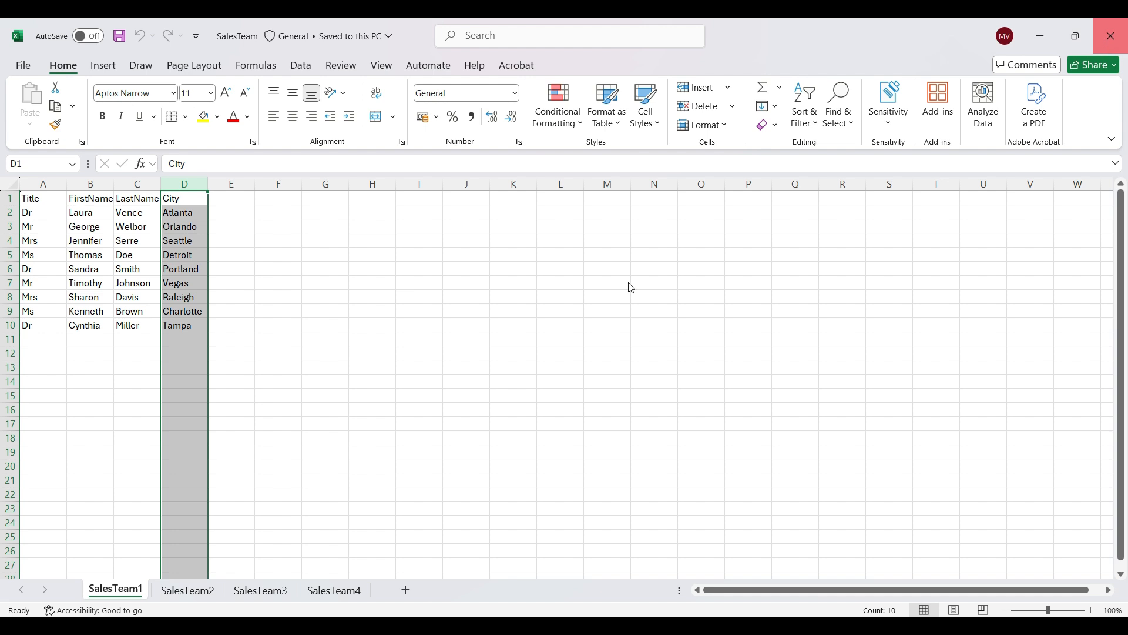
pyautogui.click(762, 298)
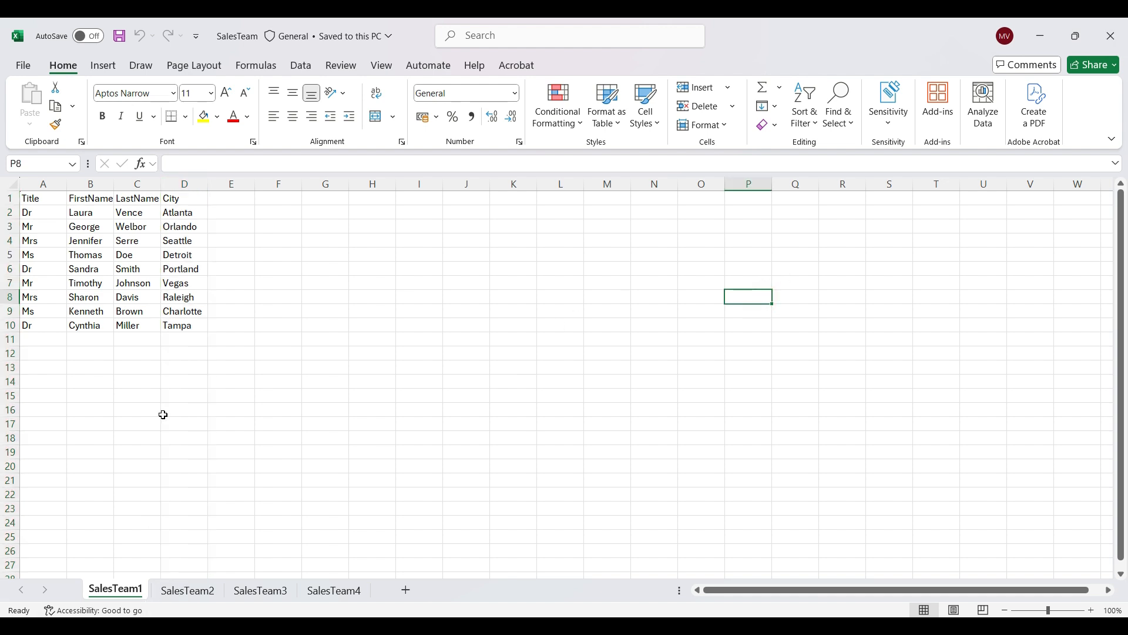
pyautogui.click(213, 595)
pyautogui.click(112, 593)
pyautogui.click(1043, 42)
pyautogui.click(1038, 32)
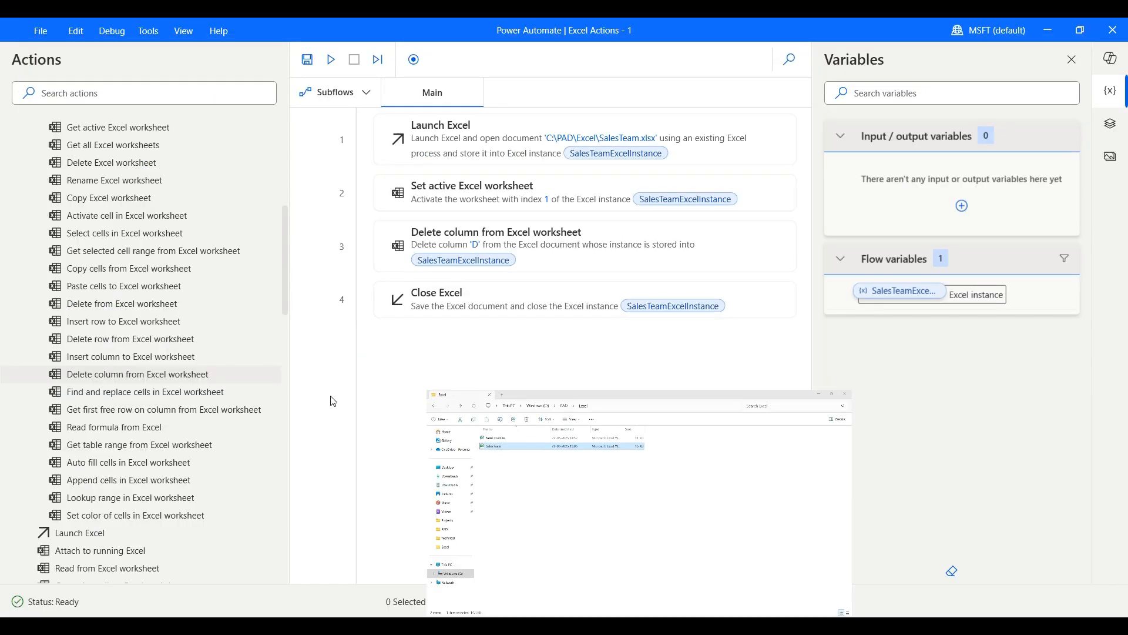
# Step: Delete the Delete column from Excel worksheet action from the flow
pyautogui.scroll(-2, 192, 422)
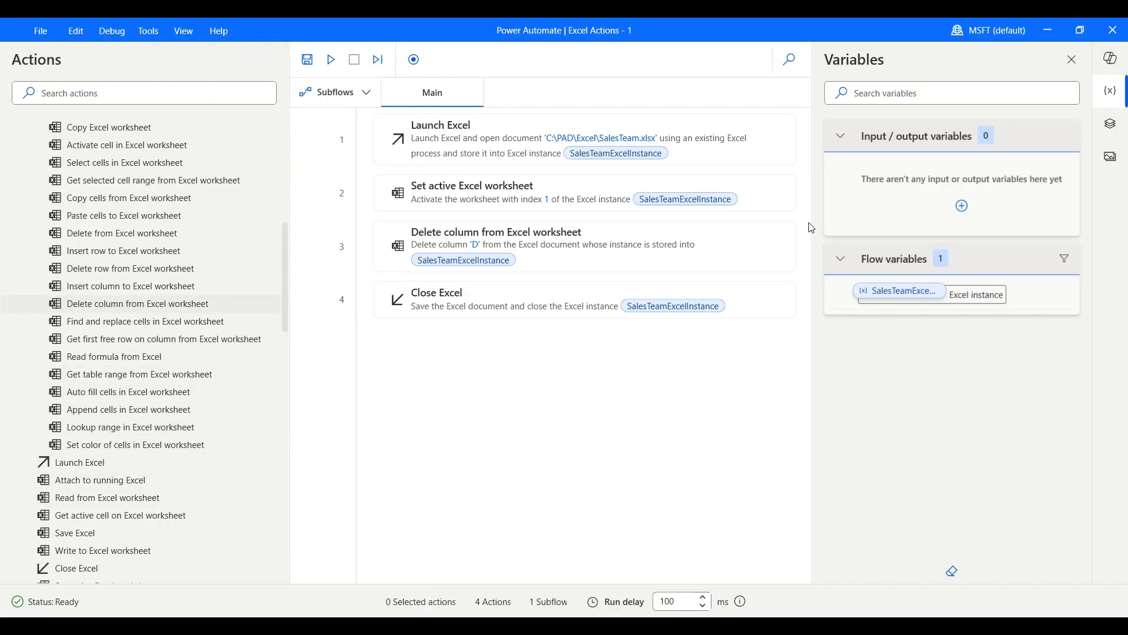
pyautogui.click(785, 243)
pyautogui.click(843, 510)
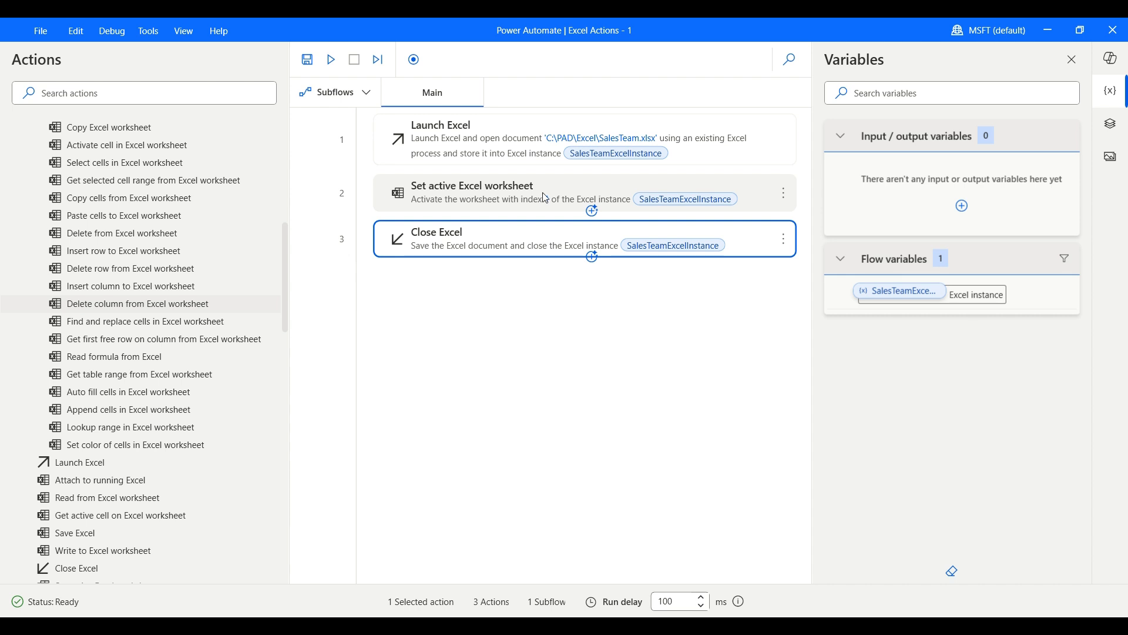
# Step: Add a Read from Excel worksheet action before Close Excel that retrieves all available values from the worksheet, and expand its advanced options
pyautogui.moveTo(114, 499); pyautogui.dragTo(491, 215)
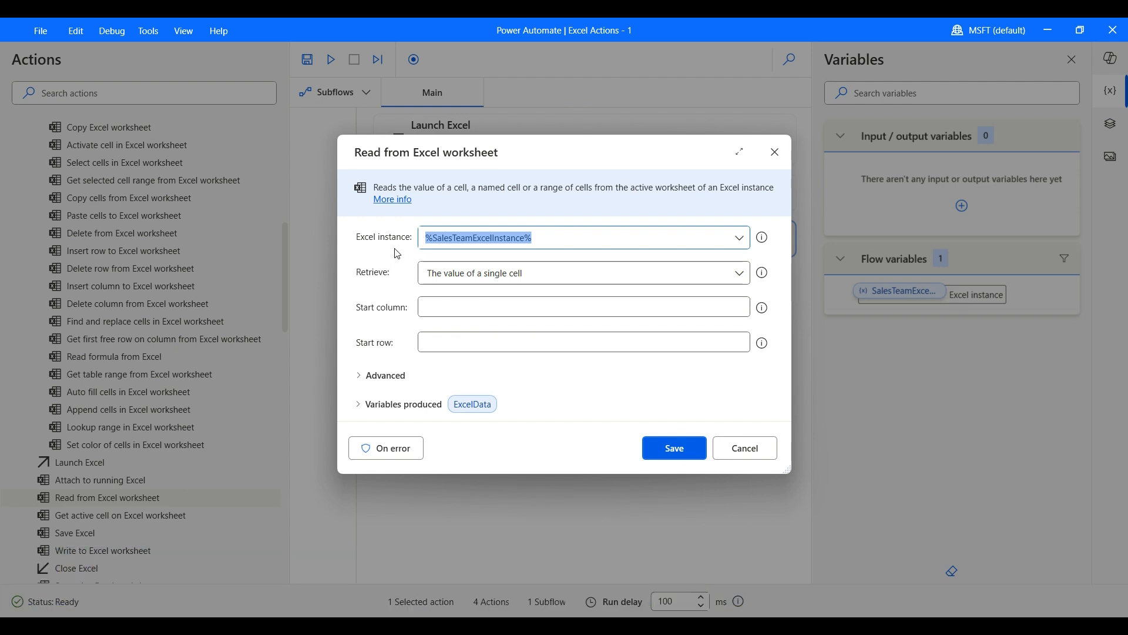
pyautogui.click(459, 275)
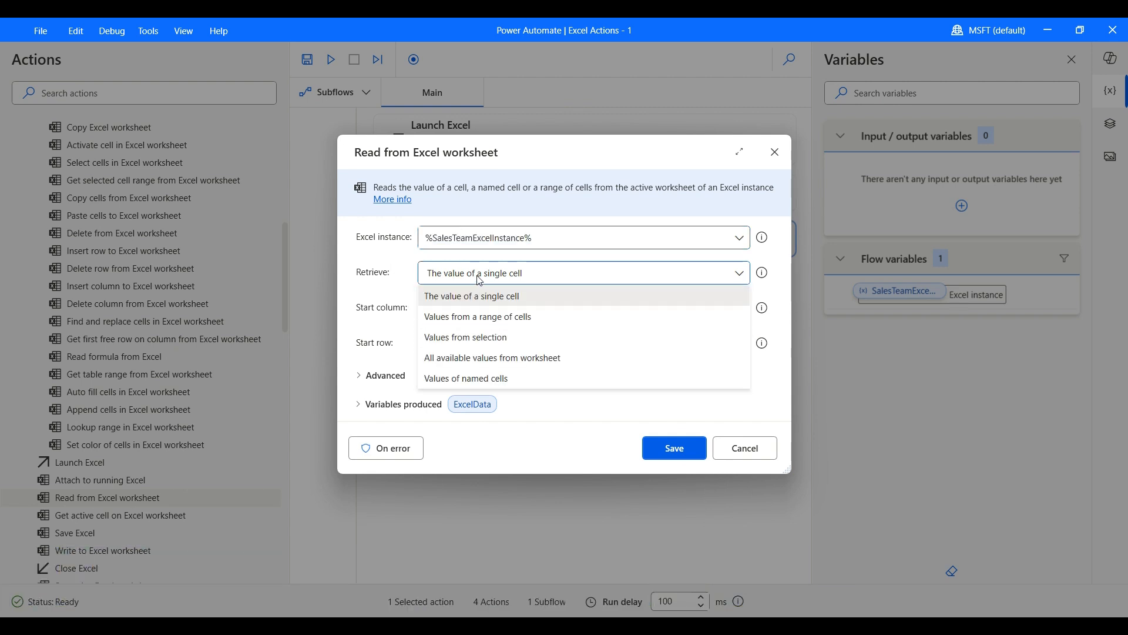
pyautogui.click(554, 365)
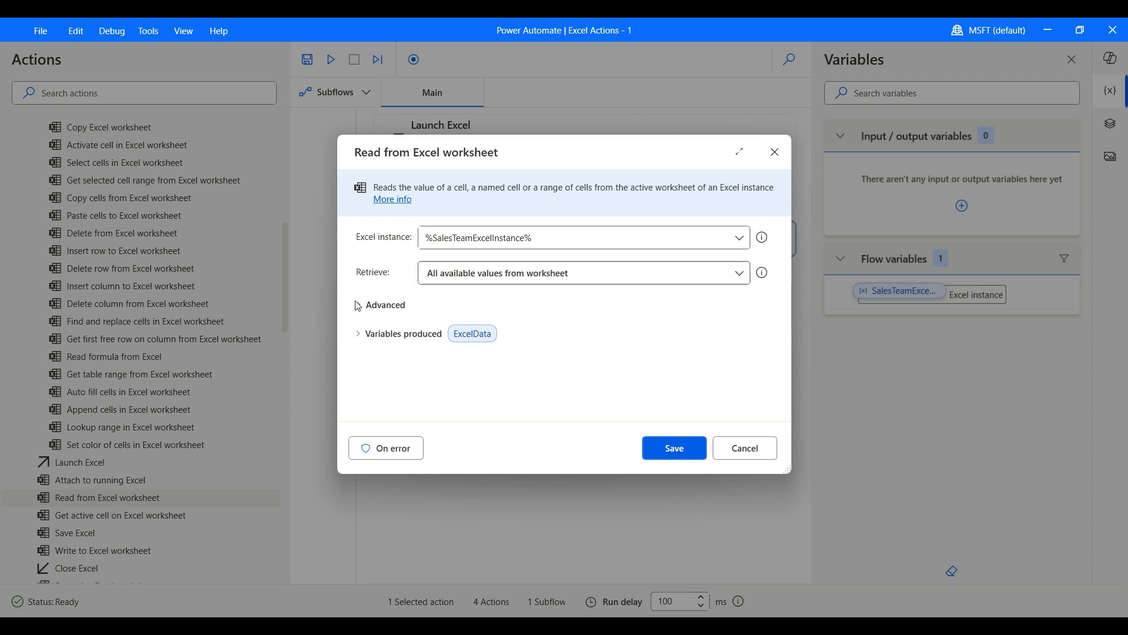
pyautogui.click(381, 306)
pyautogui.click(506, 281)
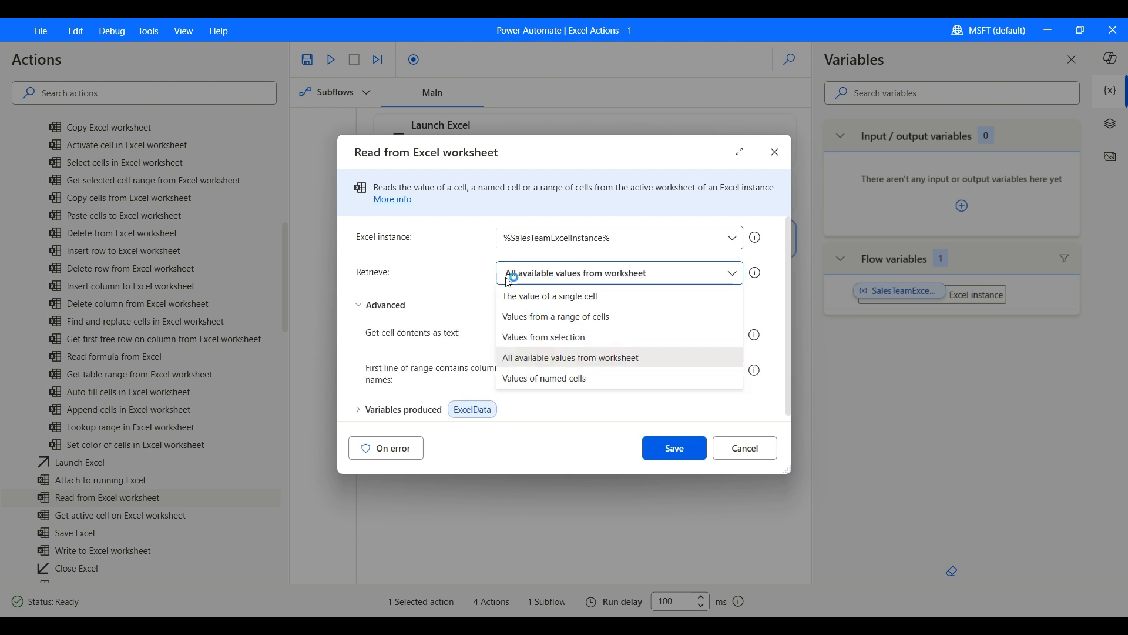
pyautogui.click(535, 317)
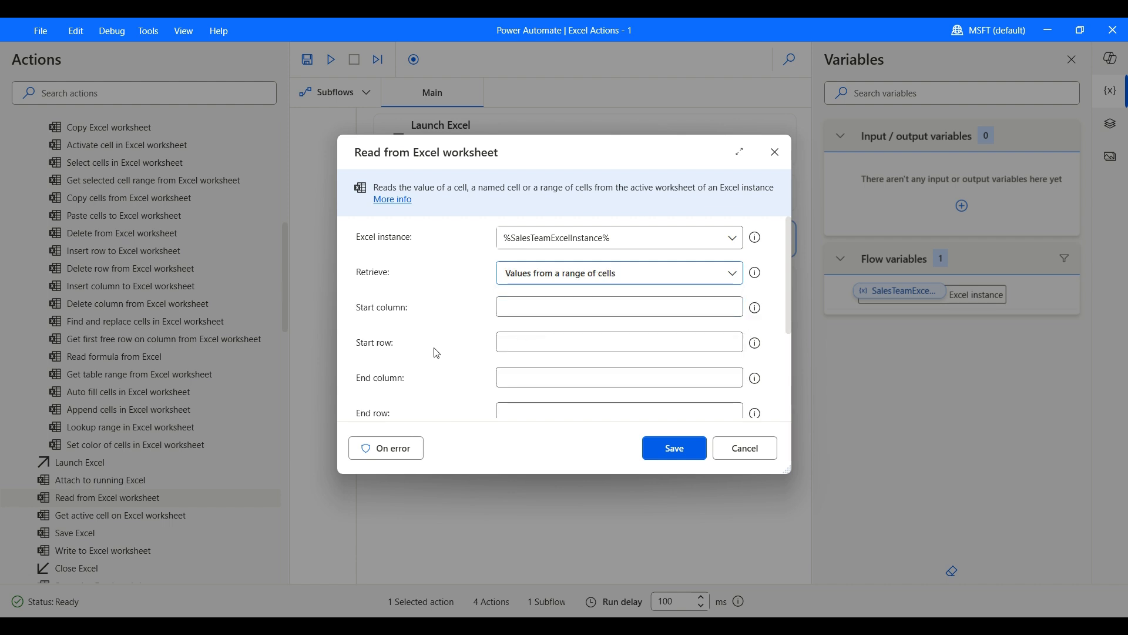
pyautogui.scroll(-1, 437, 353)
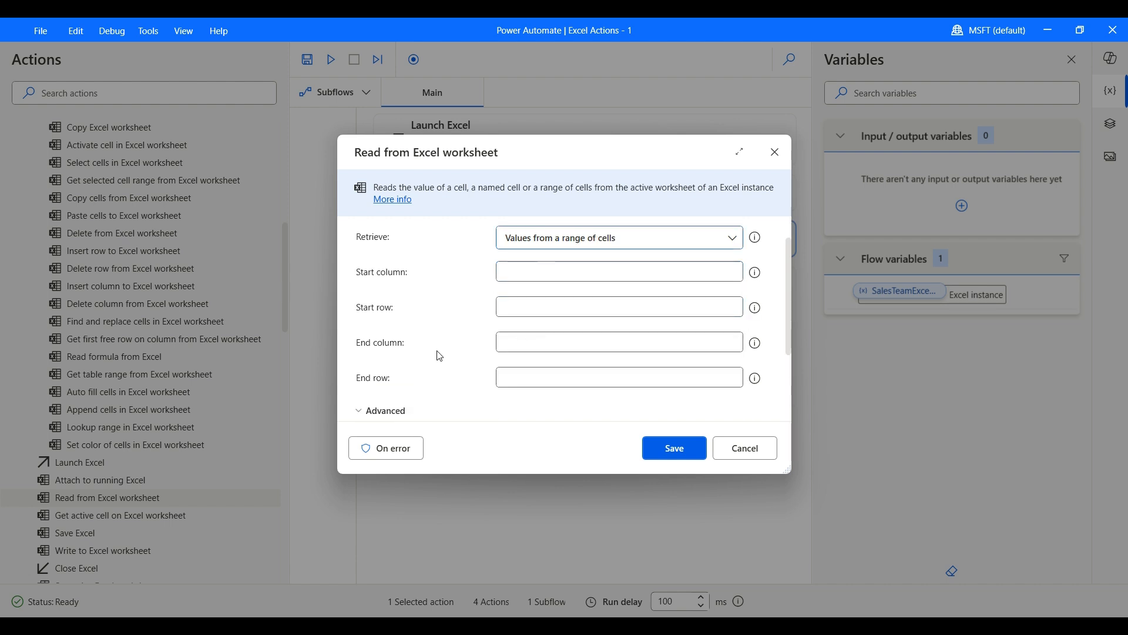
pyautogui.click(535, 251)
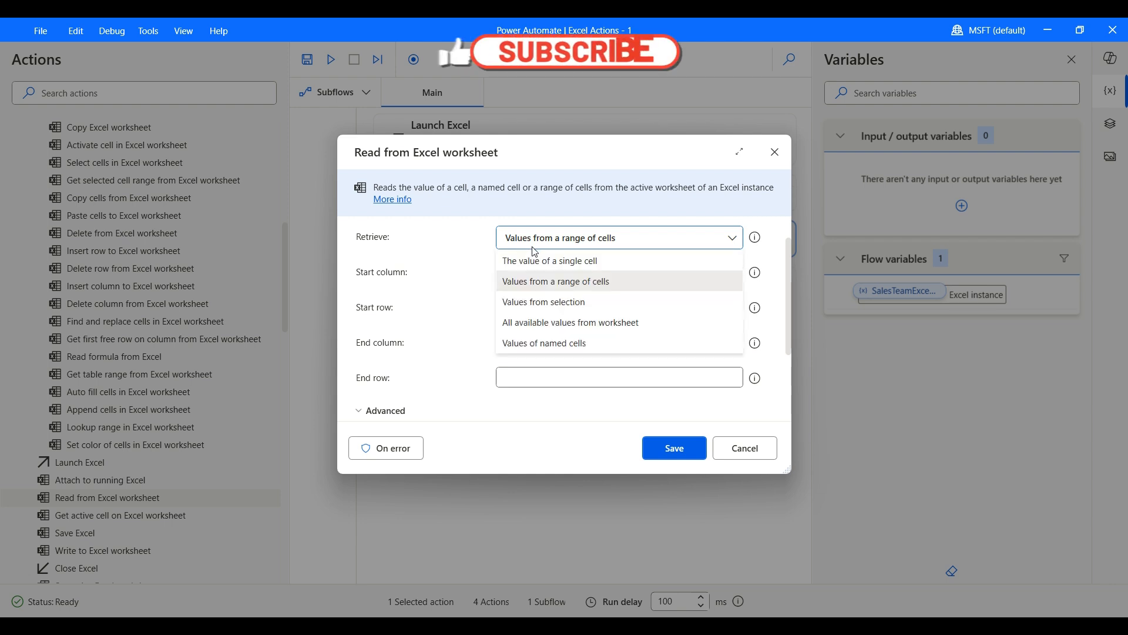
pyautogui.click(558, 333)
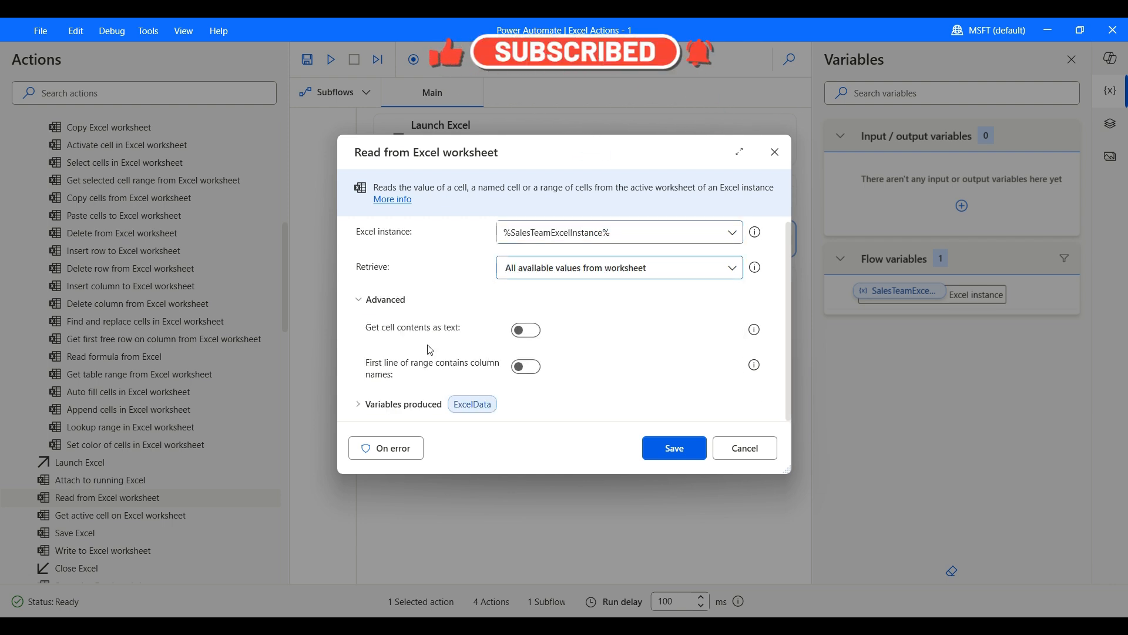
# Step: Enable the option that the first line of the range contains column names, leave cell contents as text off, and save the action
pyautogui.click(360, 405)
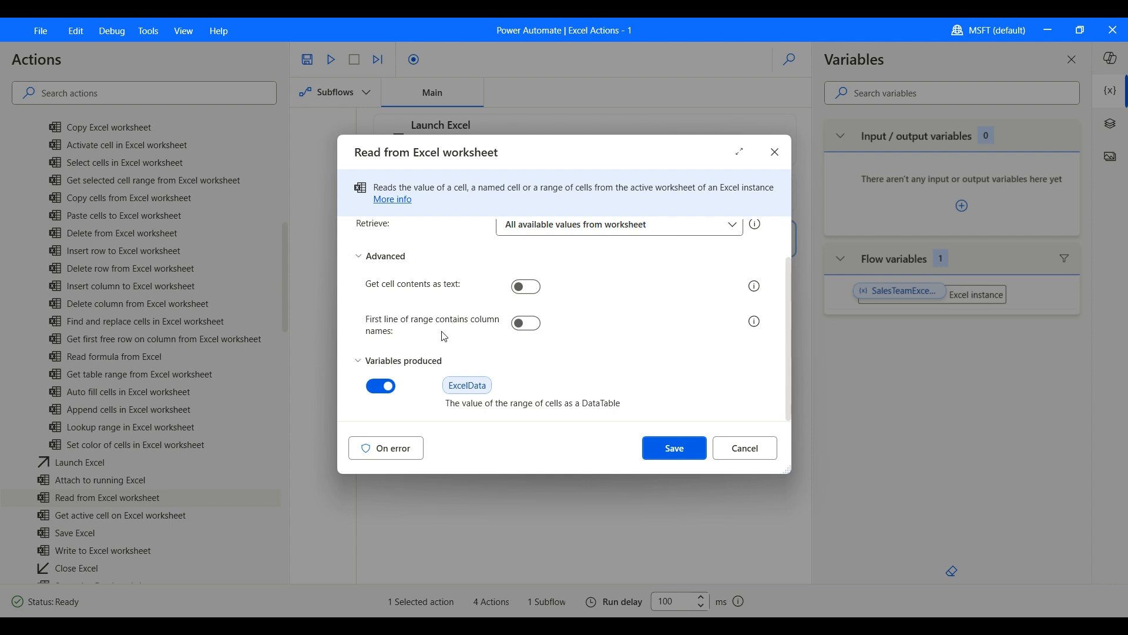
pyautogui.click(532, 327)
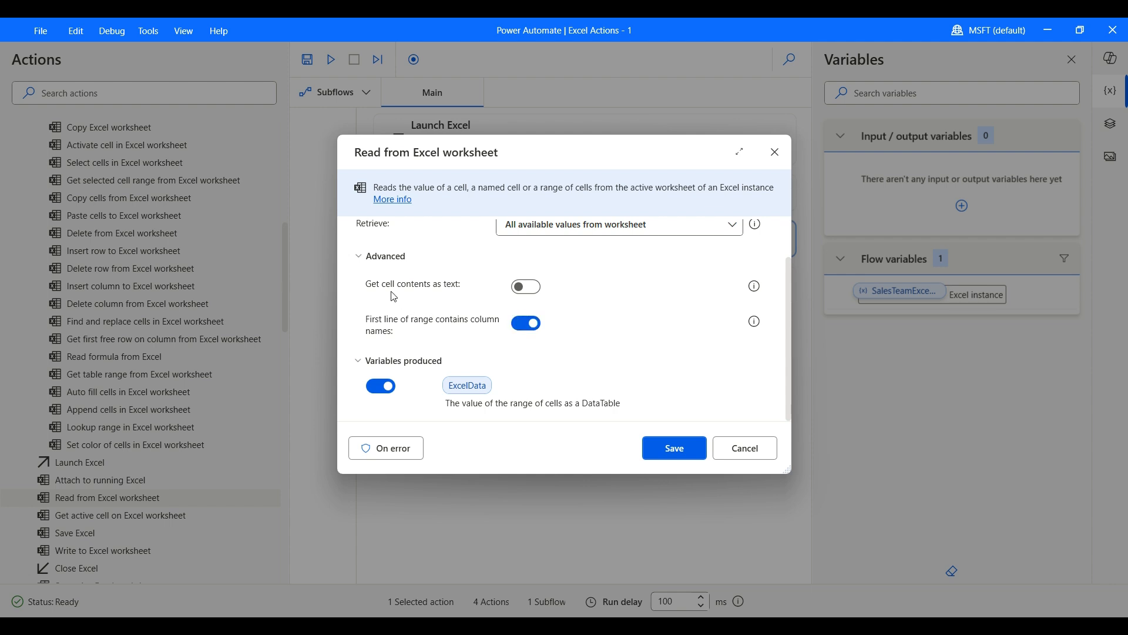
pyautogui.click(531, 288)
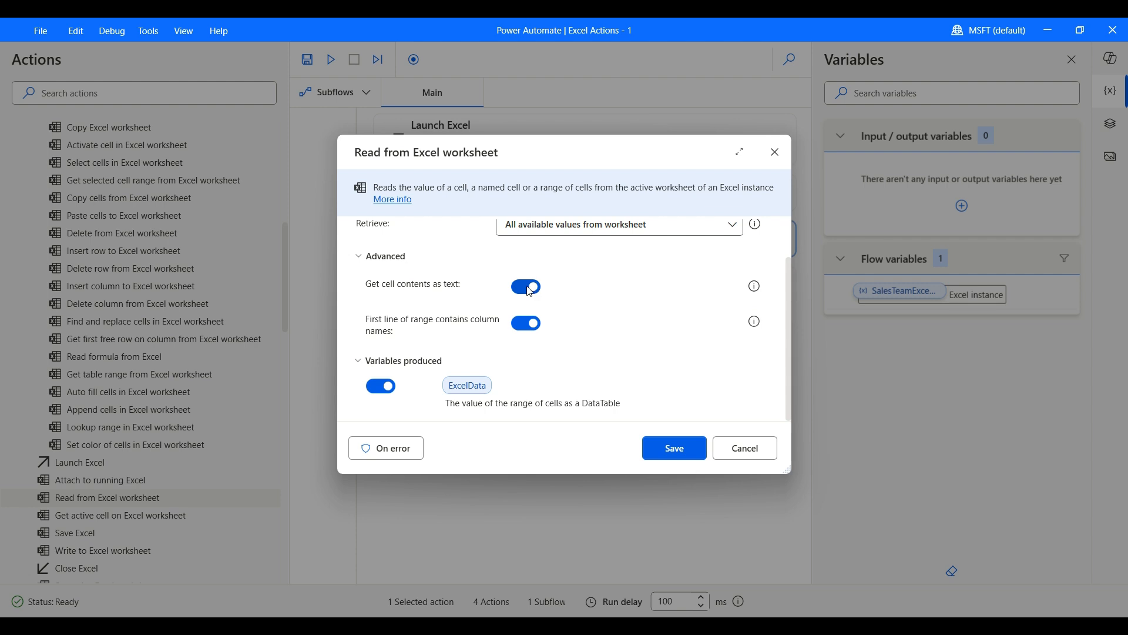
pyautogui.click(523, 291)
pyautogui.click(670, 452)
# Step: Run the flow and examine the datatable stored in the ExcelData variable, then close the viewer
pyautogui.click(324, 62)
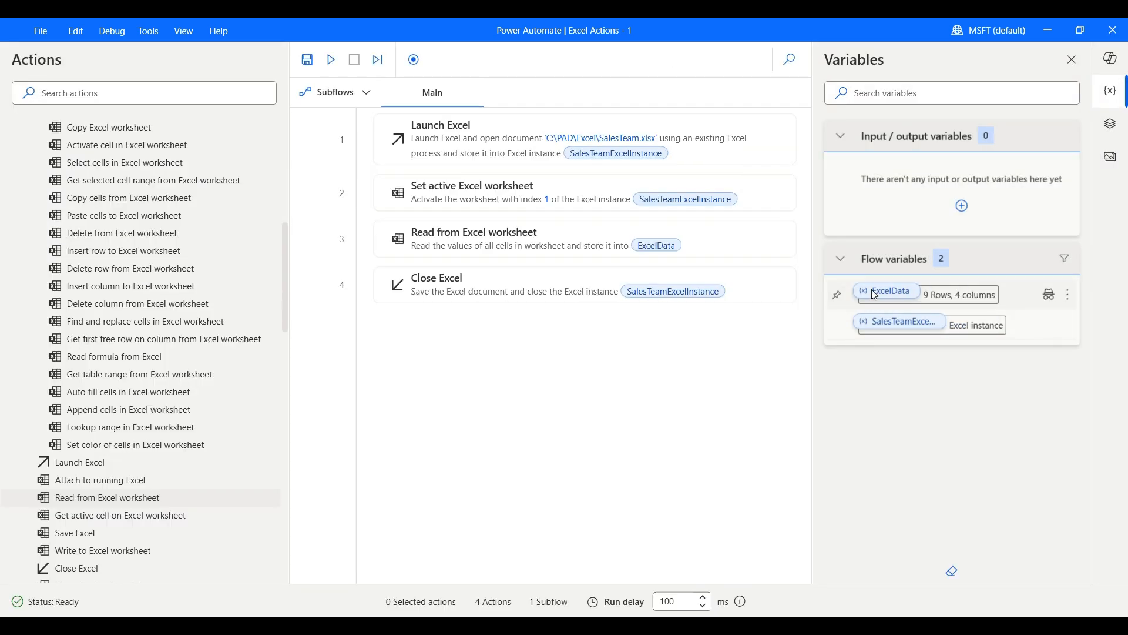
pyautogui.doubleClick(875, 292)
pyautogui.moveTo(512, 171); pyautogui.dragTo(397, 111)
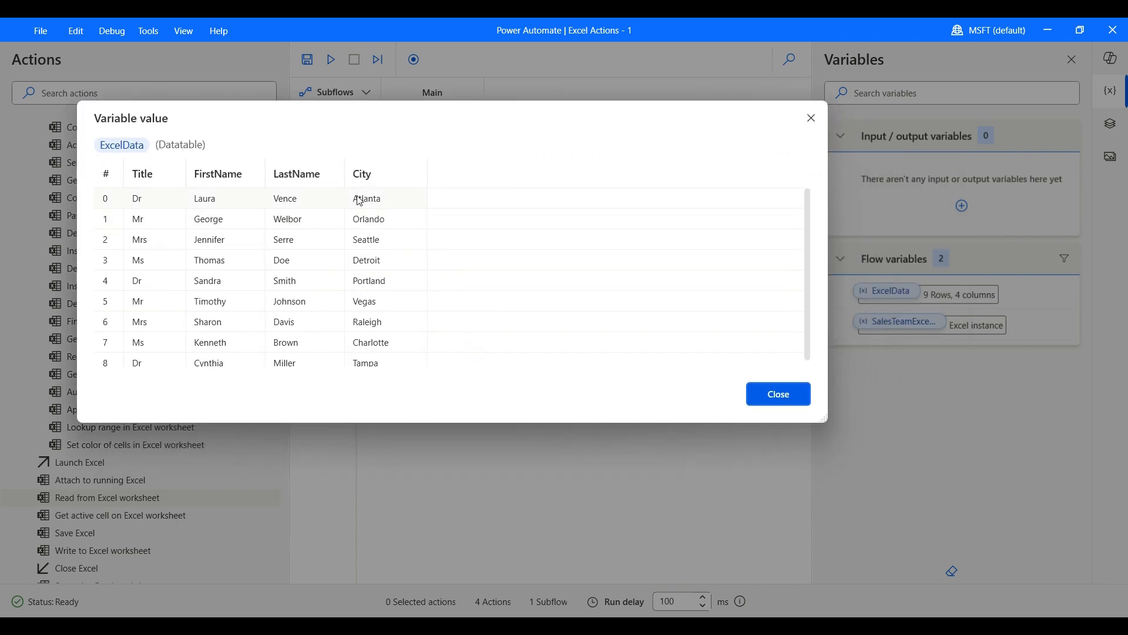
pyautogui.scroll(-1, 810, 305)
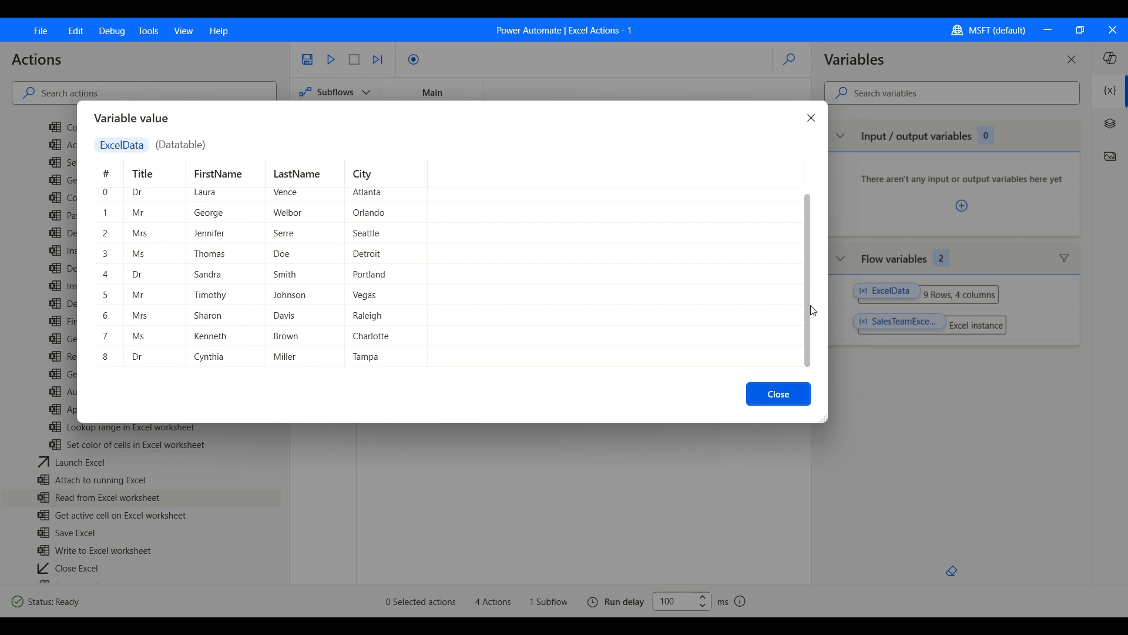
pyautogui.click(811, 117)
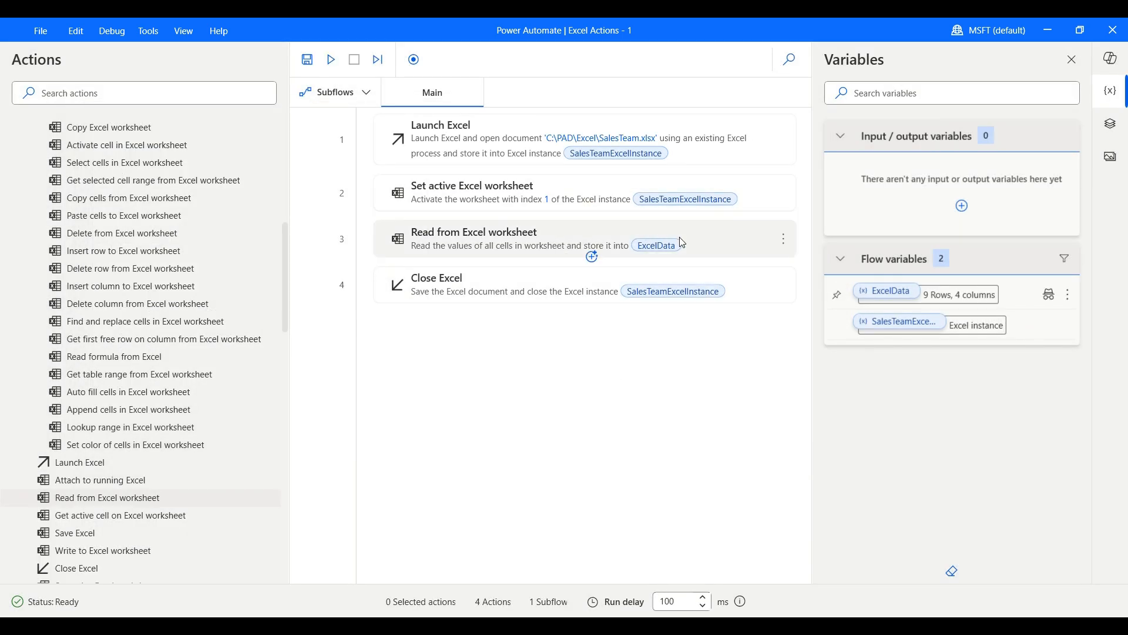
# Step: Open the Read from Excel worksheet action for editing, highlight A1:D6 on SalesTeam1 in the SalesTeam workbook, and return to the Power Automate flow
pyautogui.rightClick(785, 242)
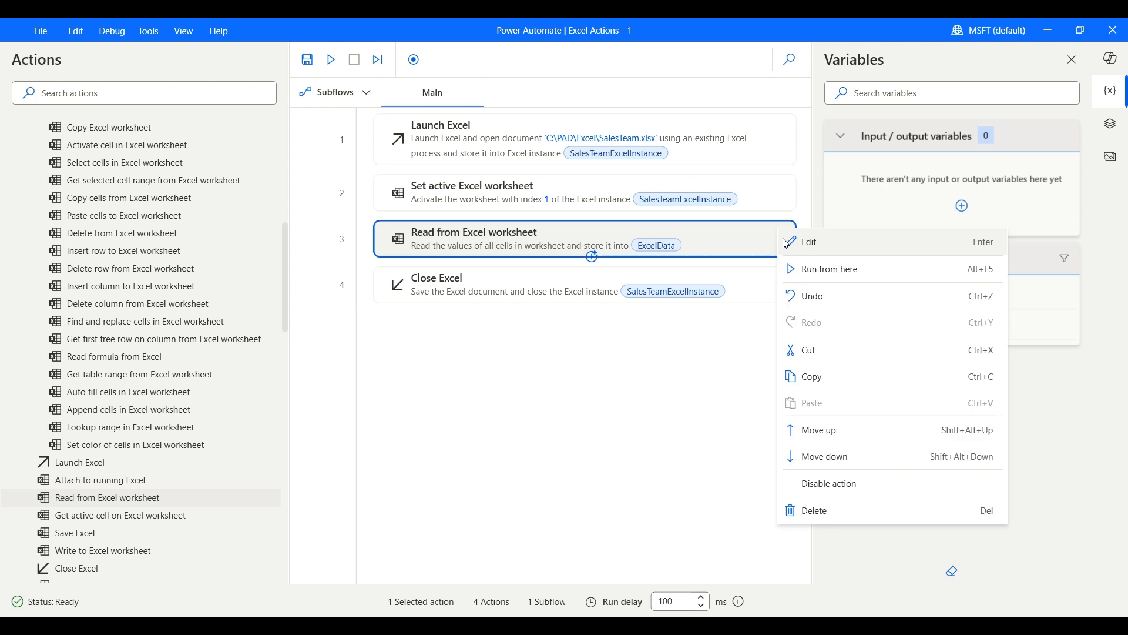
pyautogui.click(800, 246)
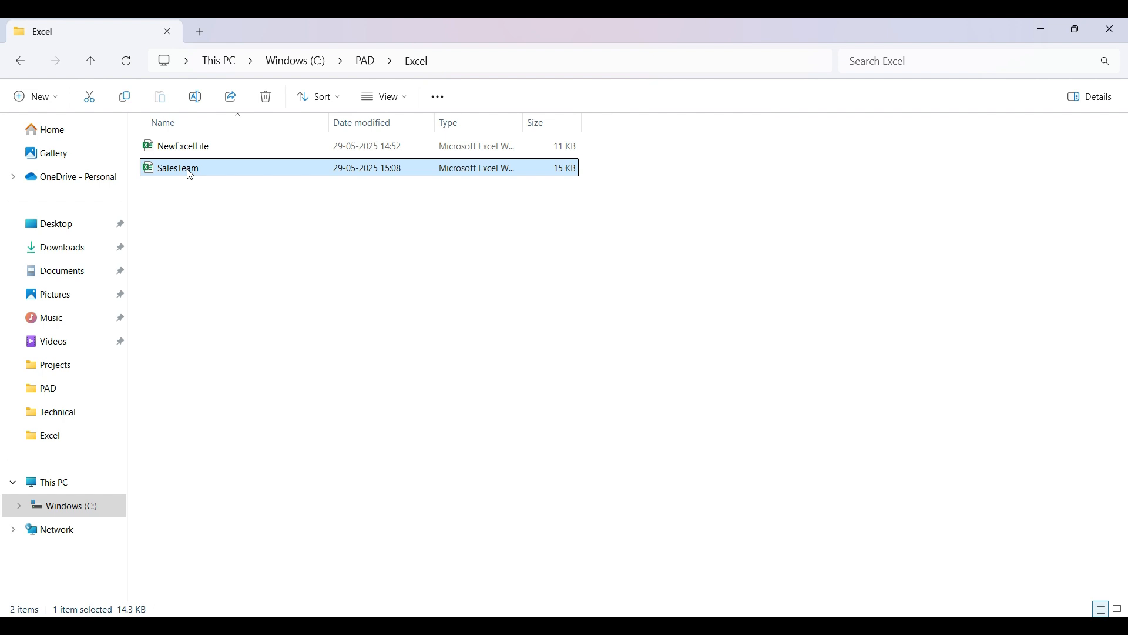
pyautogui.doubleClick(187, 169)
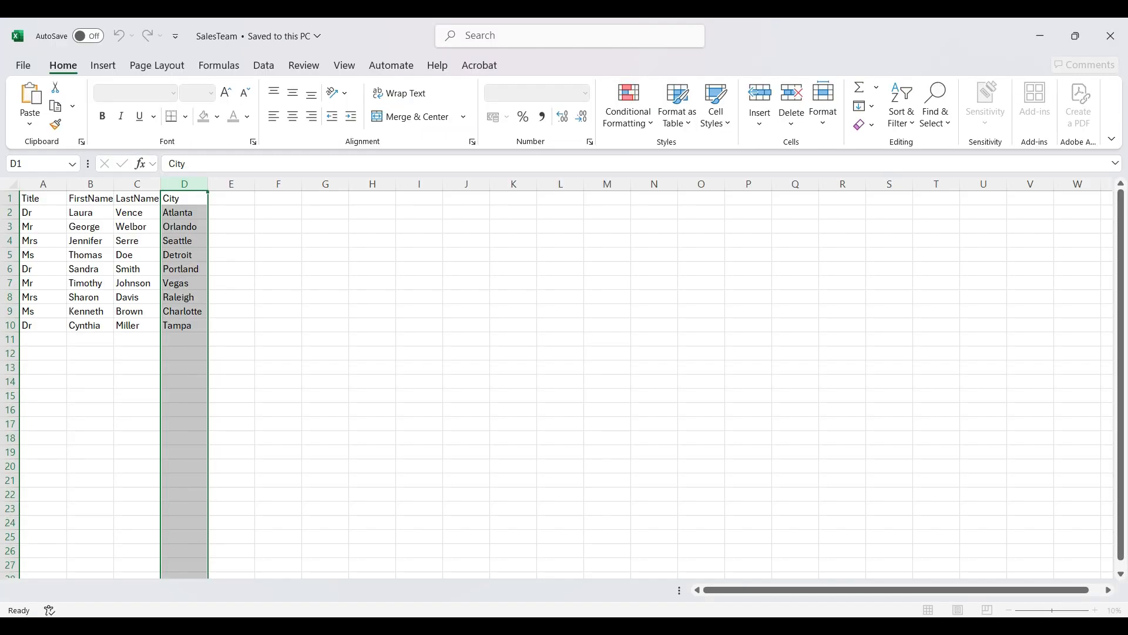
pyautogui.click(294, 295)
pyautogui.moveTo(34, 199); pyautogui.dragTo(191, 273)
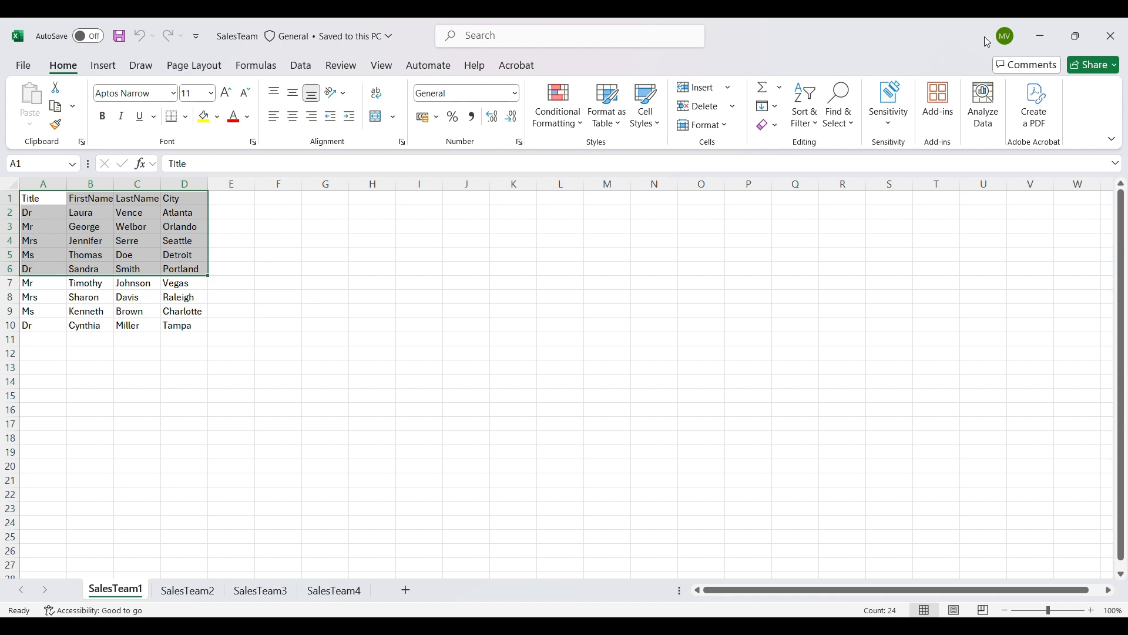
pyautogui.hotkey('alt', 'Tab')
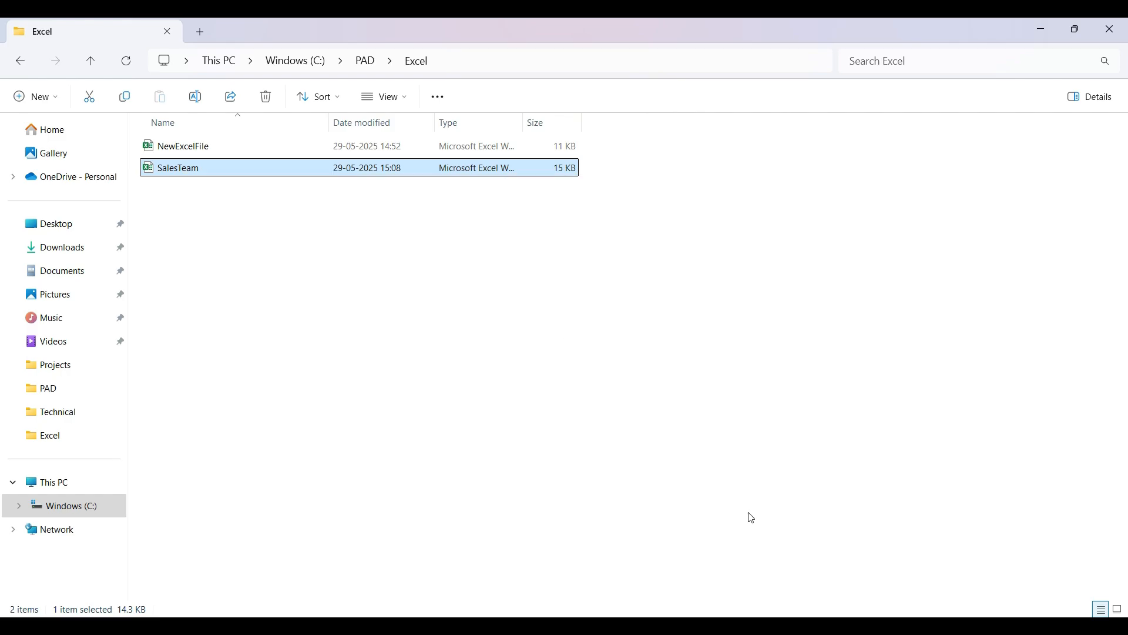
pyautogui.click(729, 626)
pyautogui.click(807, 565)
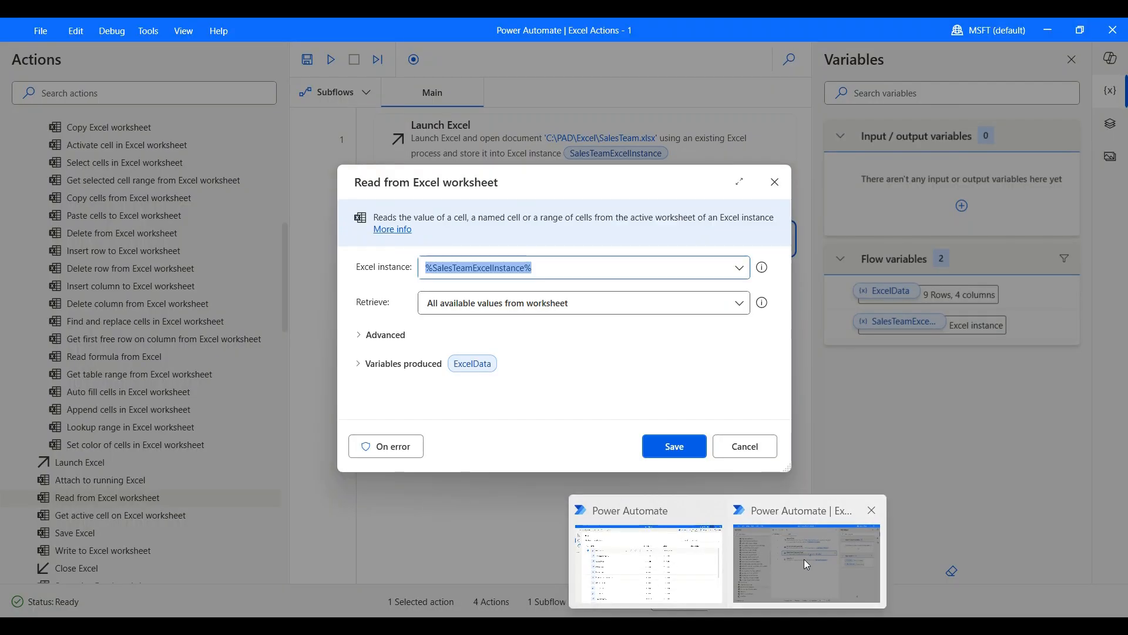
# Step: Switch the action to retrieve values from a range of cells and check the column names option in its advanced settings
pyautogui.click(519, 308)
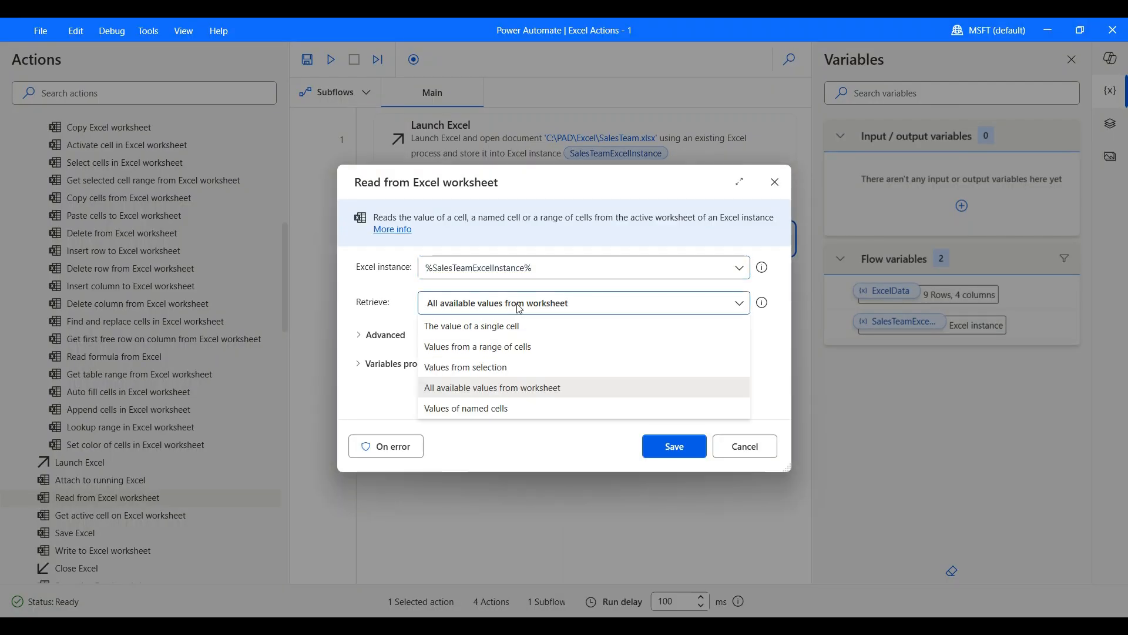
pyautogui.click(511, 353)
pyautogui.scroll(-1, 493, 353)
pyautogui.scroll(-3, 493, 358)
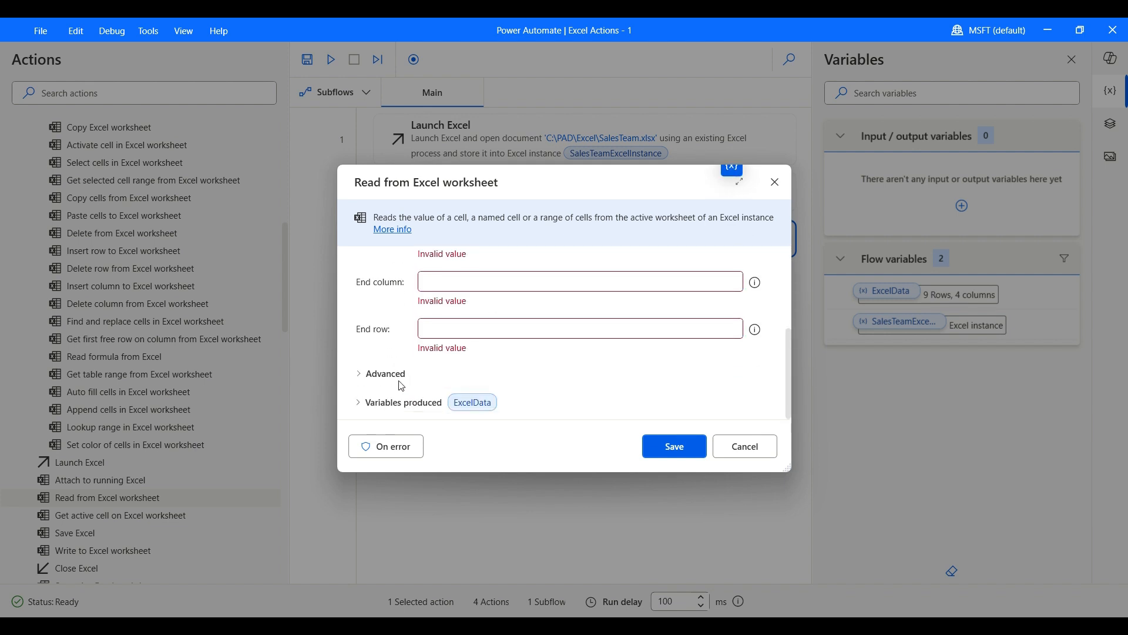
pyautogui.click(365, 380)
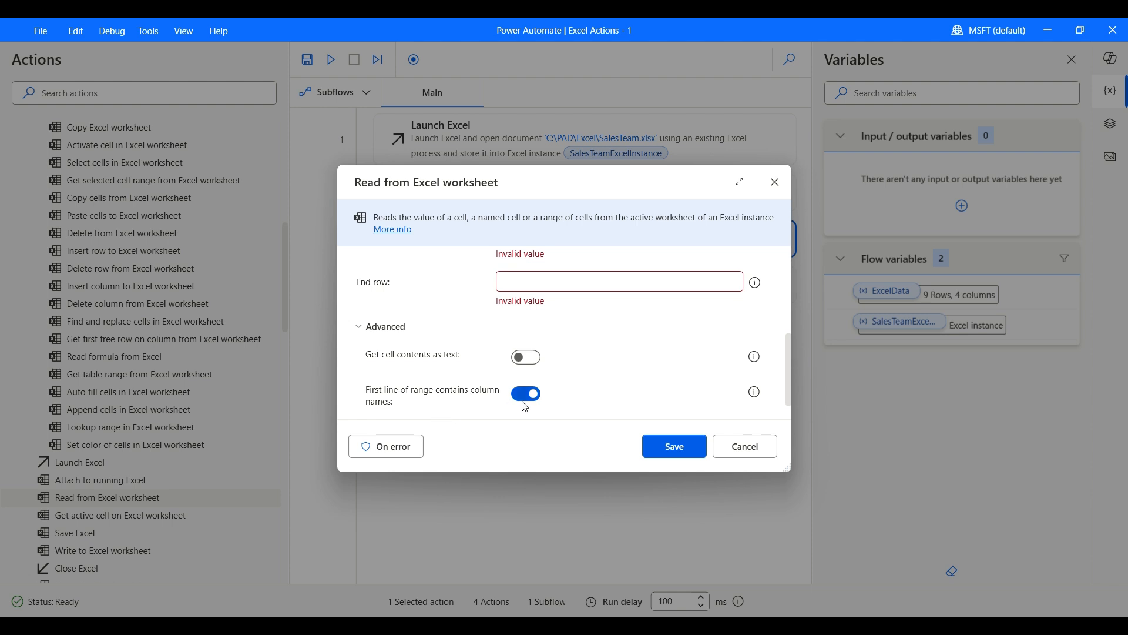
pyautogui.scroll(5, 527, 403)
# Step: Set the start of the range to column A, row 1
pyautogui.click(527, 322)
pyautogui.press('capslock')
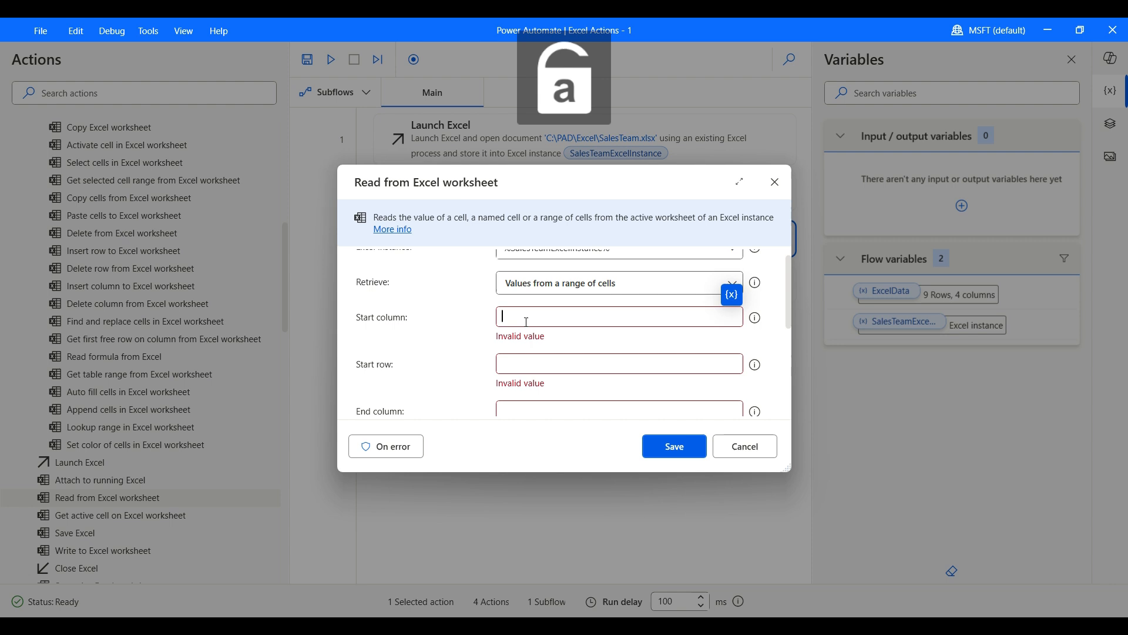
pyautogui.write('a')
pyautogui.press('BackSpace')
pyautogui.press('capslock')
pyautogui.write('A')
pyautogui.click(525, 355)
pyautogui.write('1')
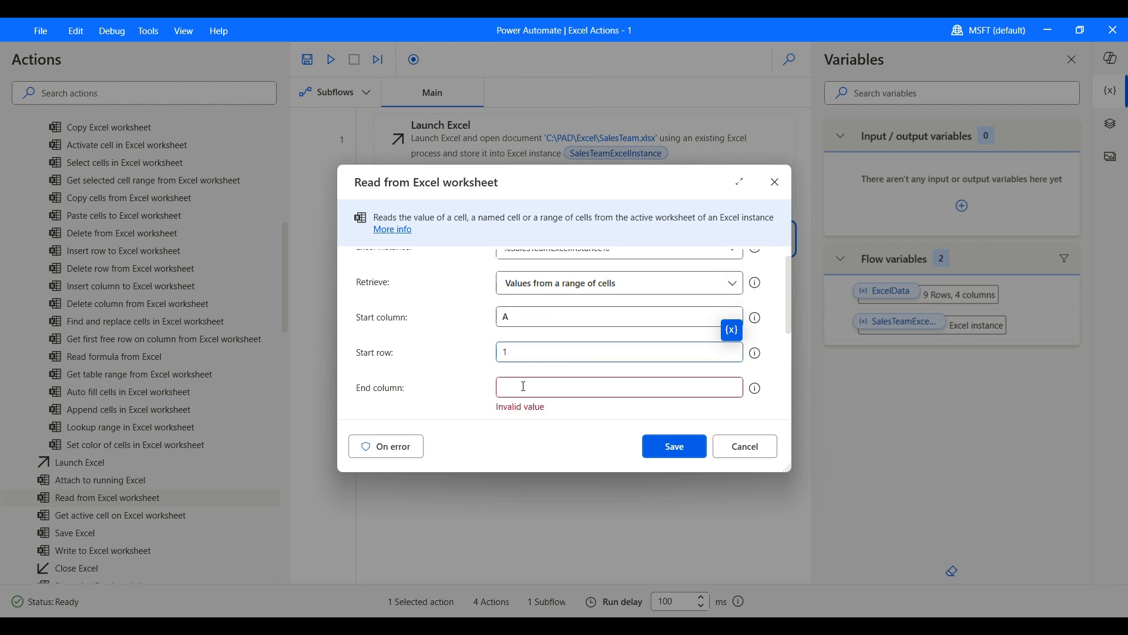
# Step: Check the highlighted range in Excel, set the end of the range to column D, row 6, and save the action
pyautogui.hotkey('alt', 'Tab')
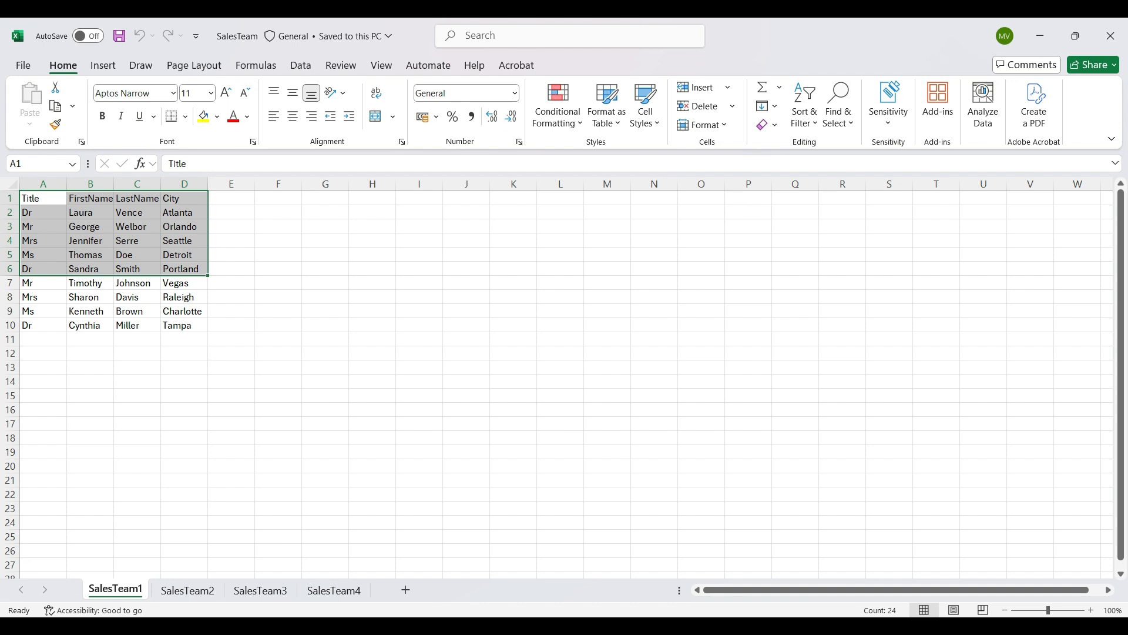
pyautogui.hotkey('alt', 'Tab')
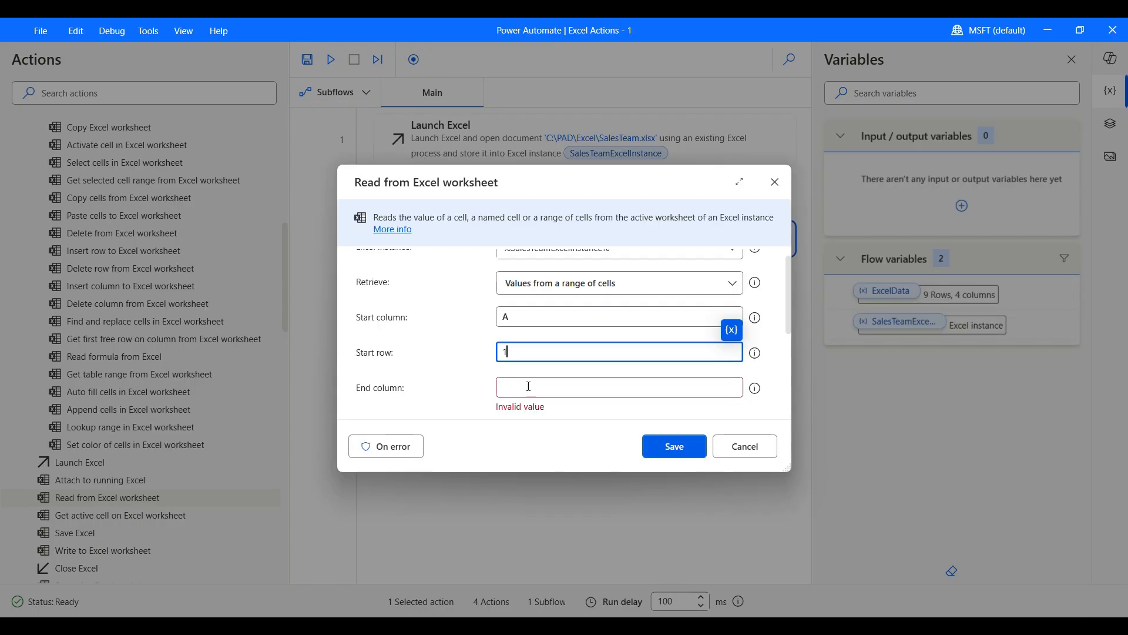
pyautogui.click(534, 391)
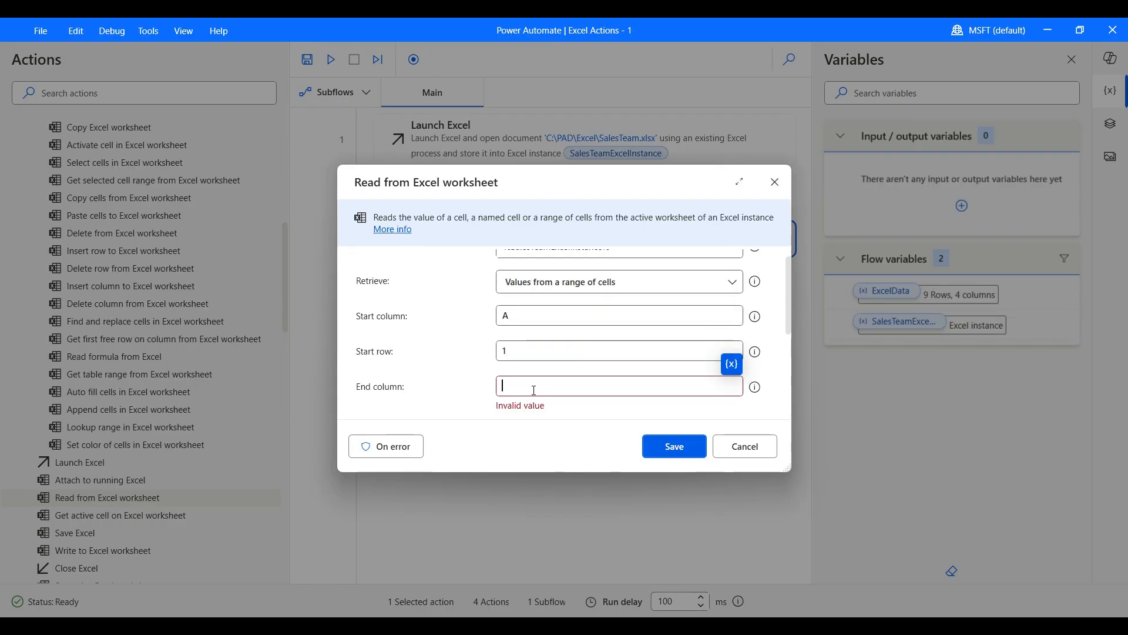
pyautogui.write('D')
pyautogui.scroll(-2, 531, 388)
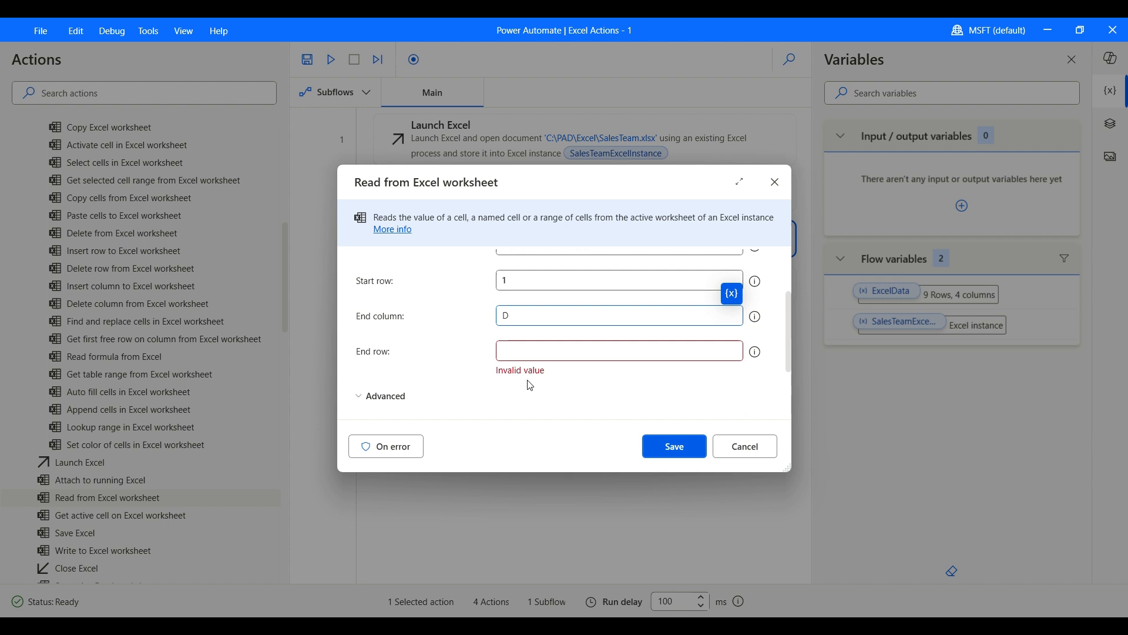
pyautogui.click(523, 348)
pyautogui.write('6')
pyautogui.scroll(-2, 532, 354)
pyautogui.click(686, 451)
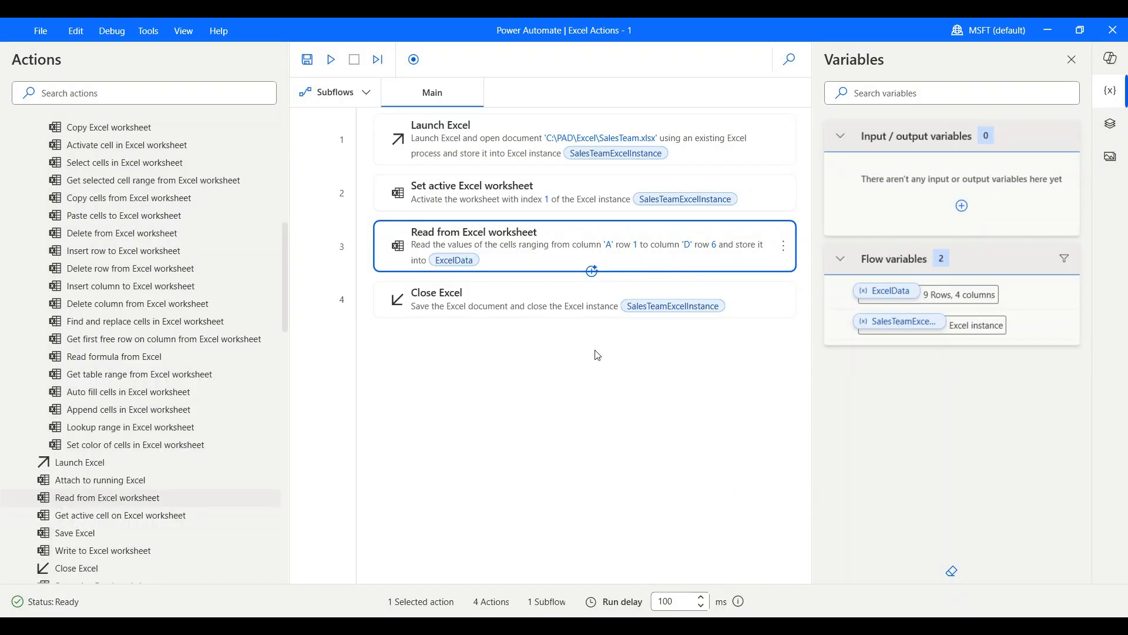
# Step: Run the flow with the A1:D6 range and examine the rows read into ExcelData before closing the viewer
pyautogui.click(330, 62)
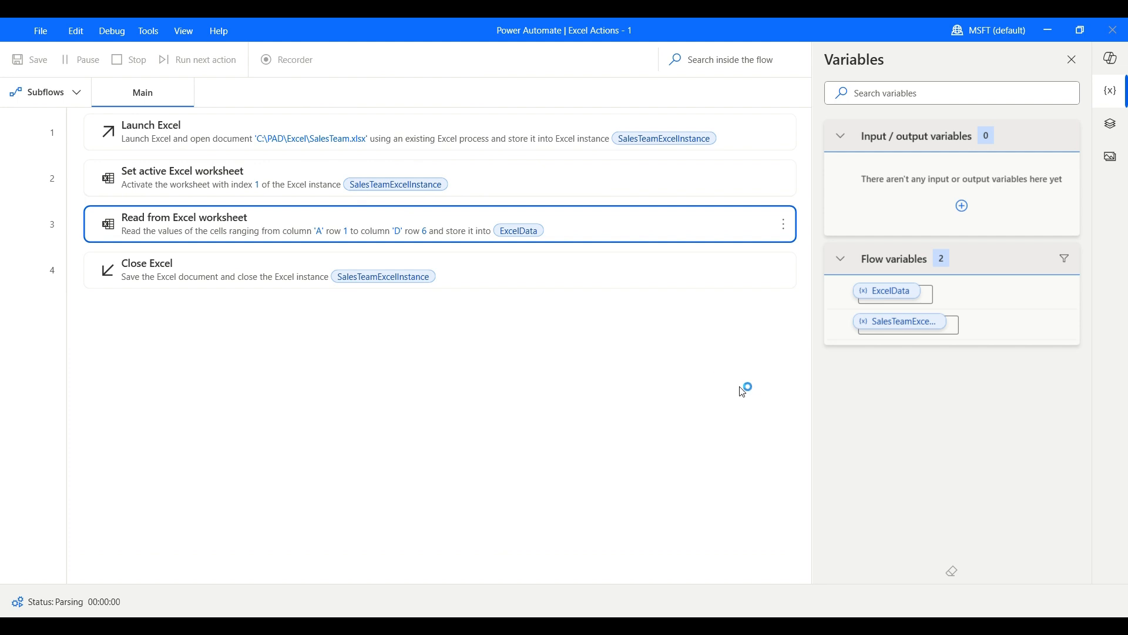
pyautogui.doubleClick(889, 293)
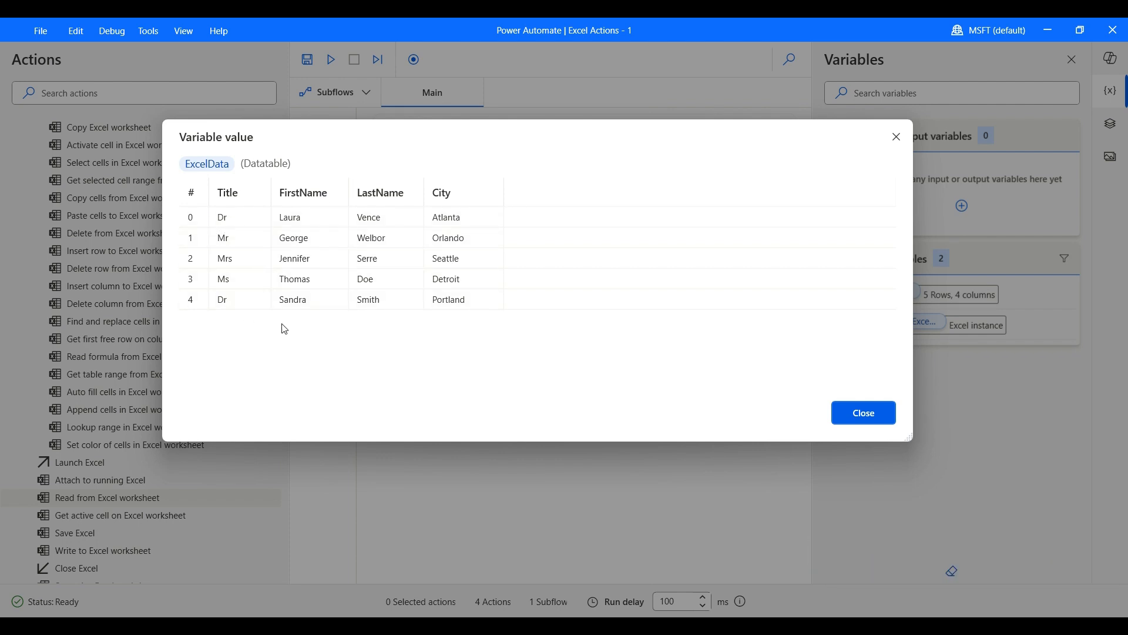
pyautogui.click(862, 412)
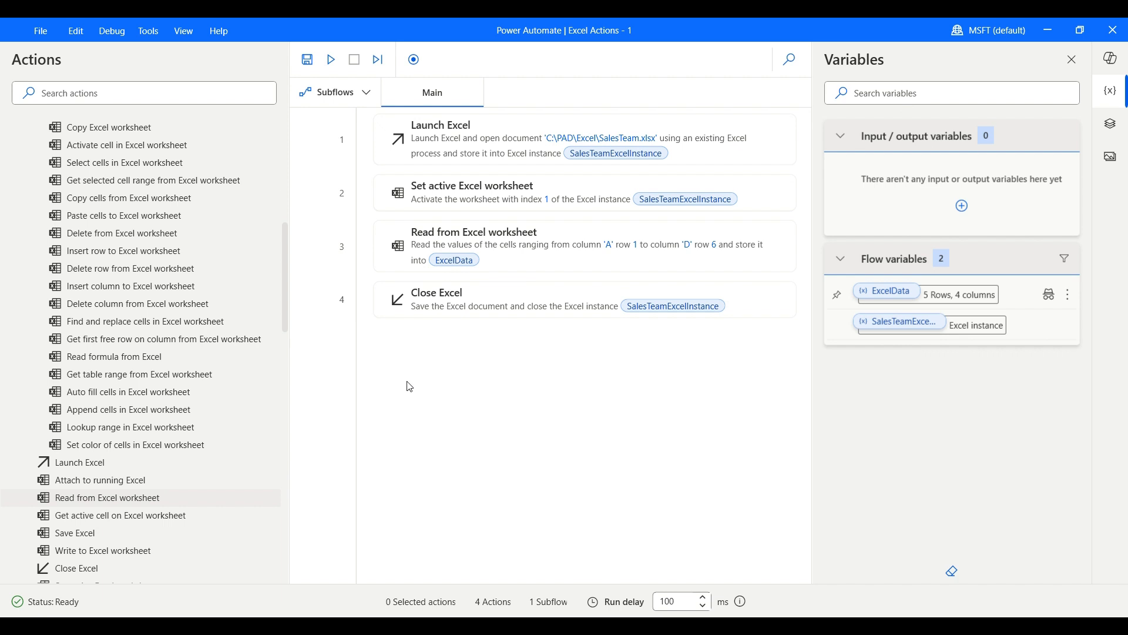